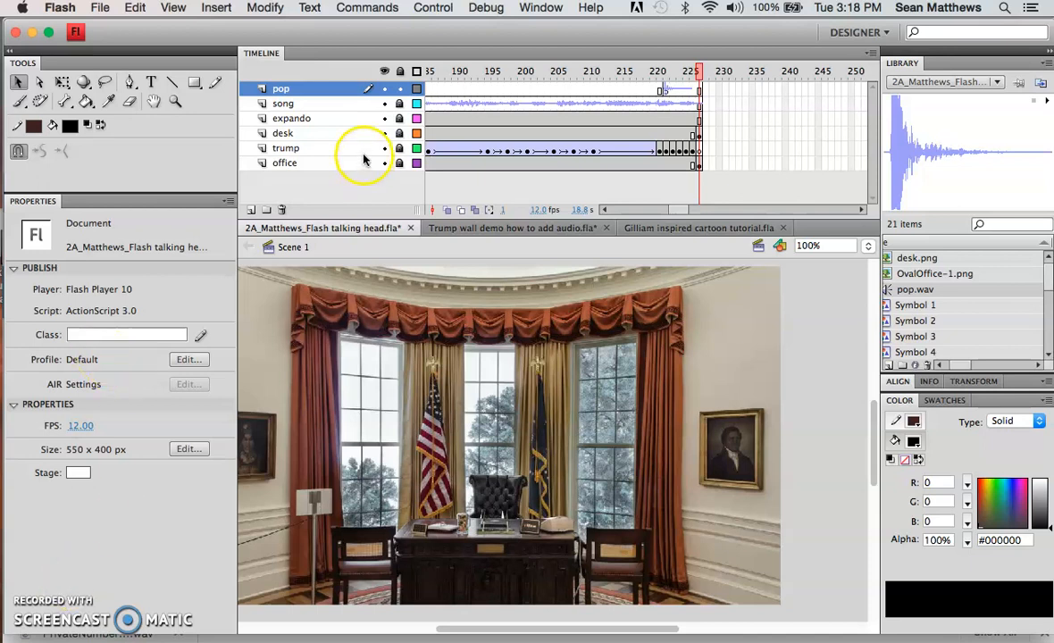
Step: Test the talking head movie to preview the finished animation, and close the preview
left_click(429, 9)
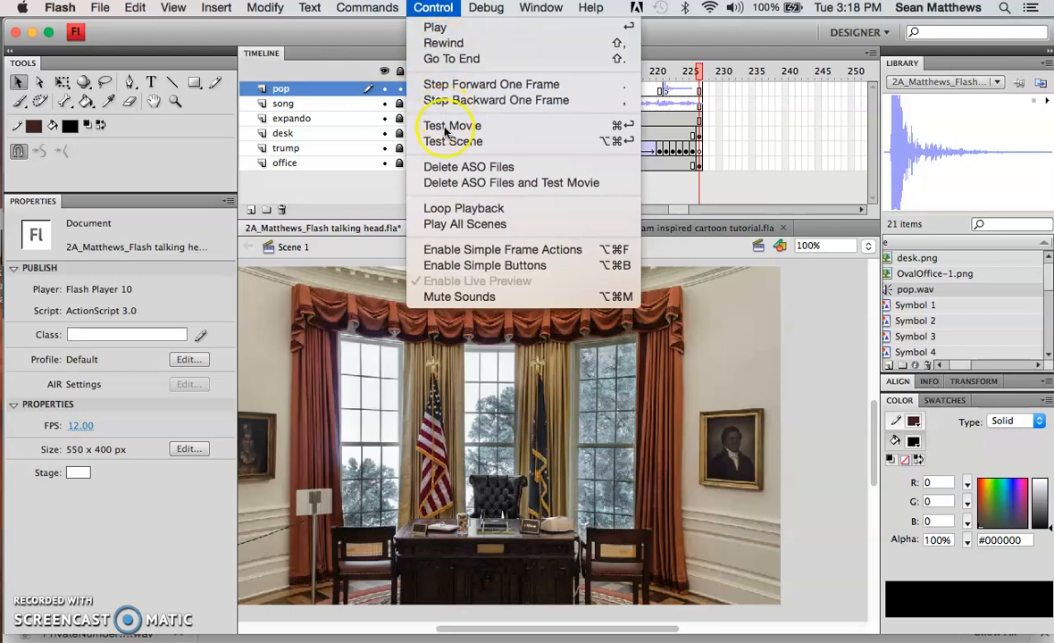
left_click(449, 128)
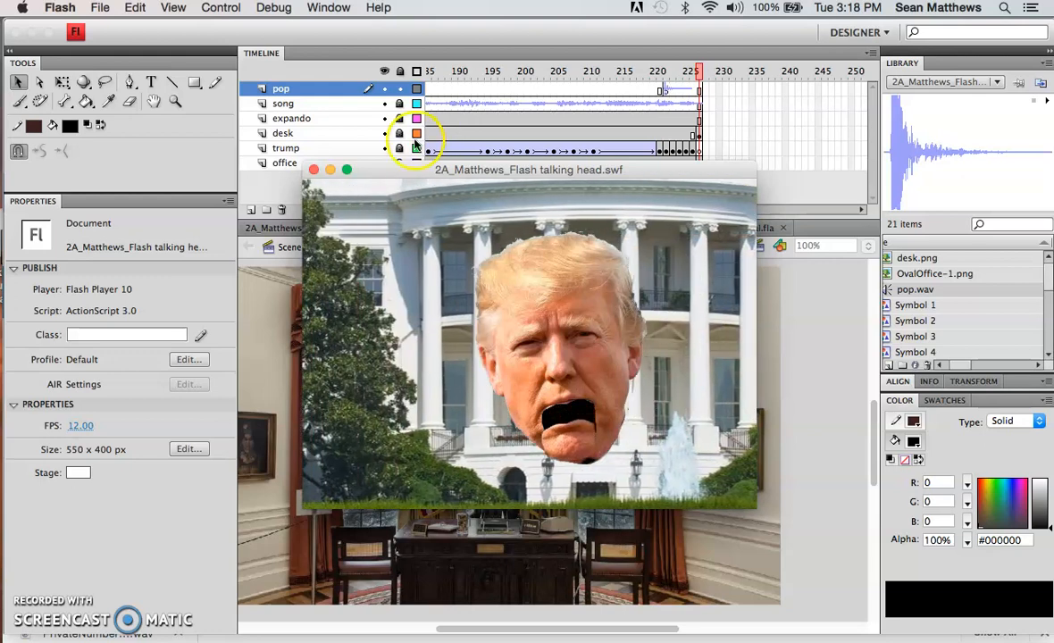
left_click(314, 170)
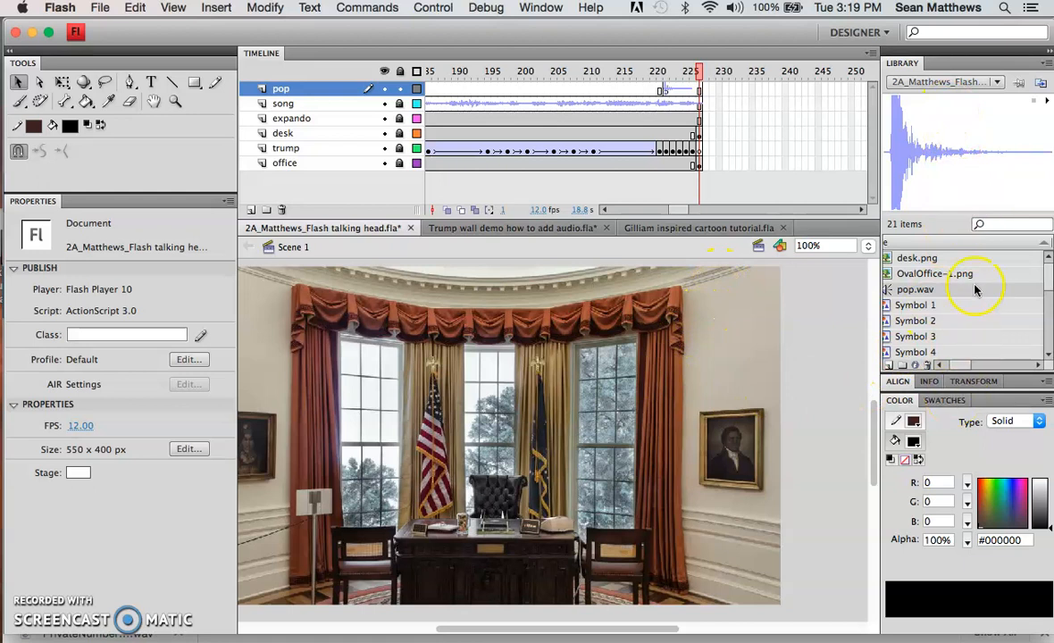
Step: Switch to the open document Gilliam inspired cartoon tutorial.fla
left_click(997, 81)
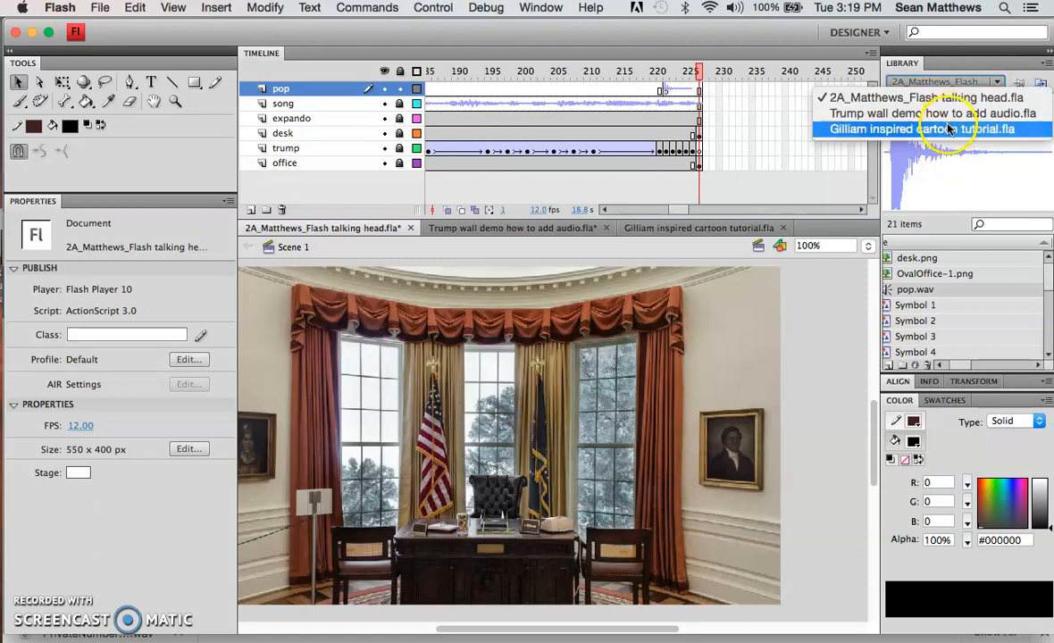
left_click(947, 79)
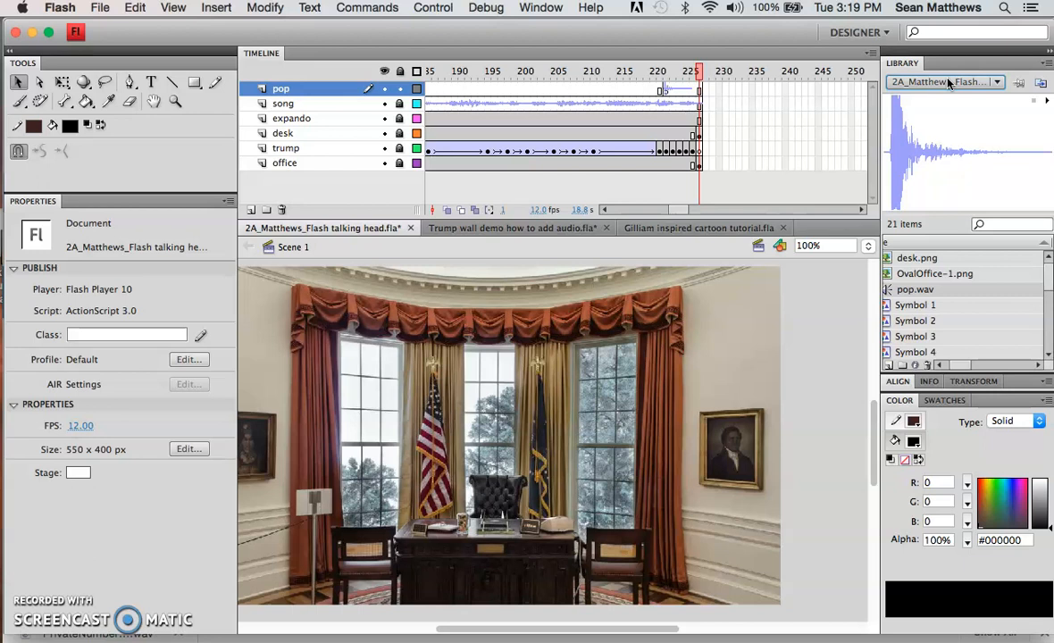
left_click(963, 80)
left_click(720, 230)
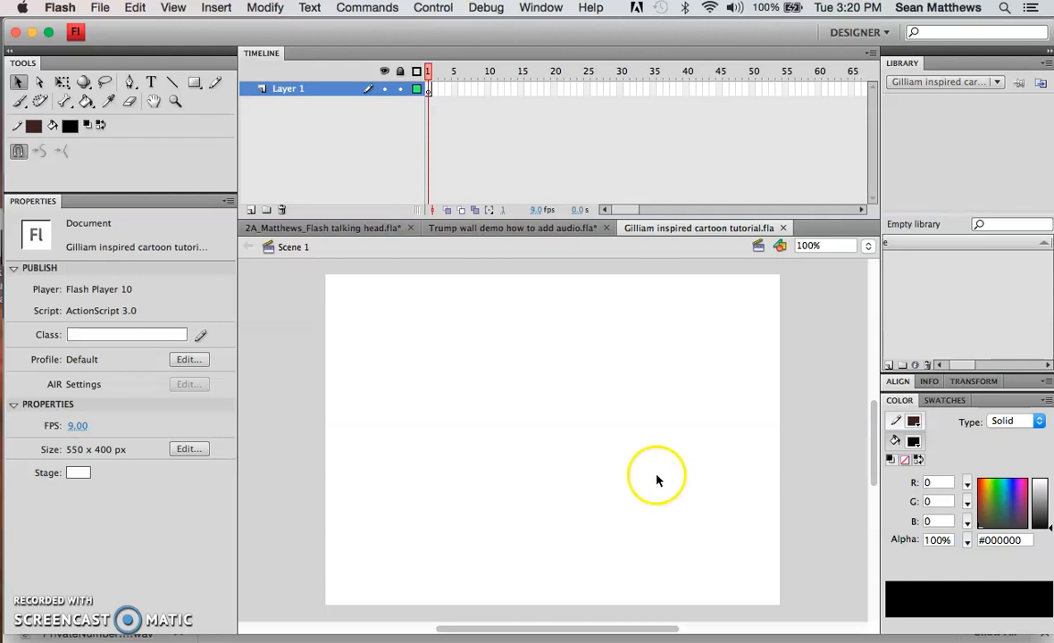
left_click(101, 9)
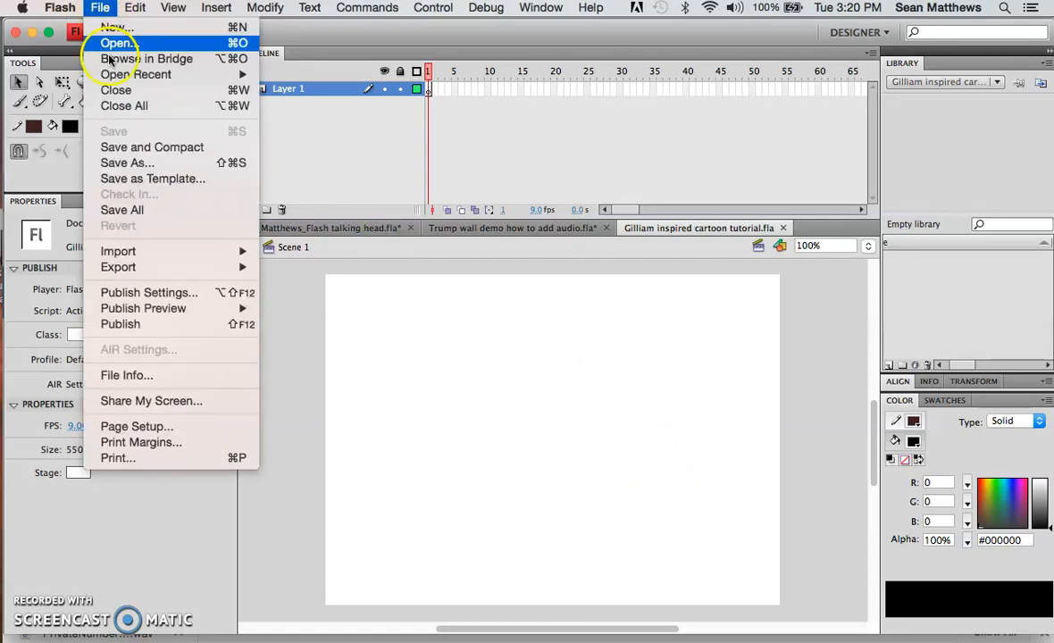
mouse_move(132, 251)
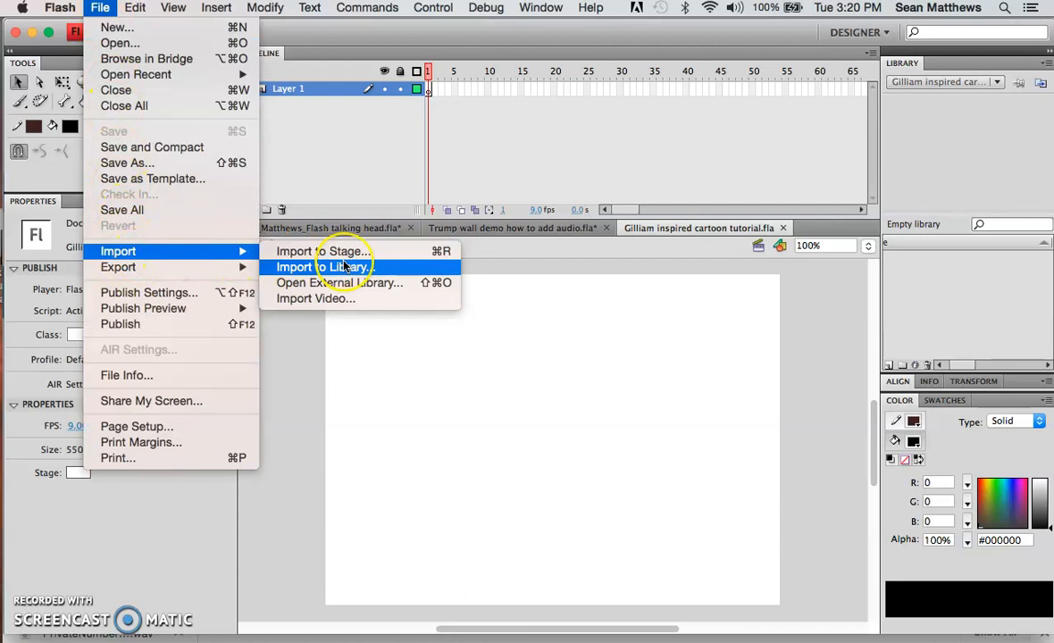
left_click(535, 384)
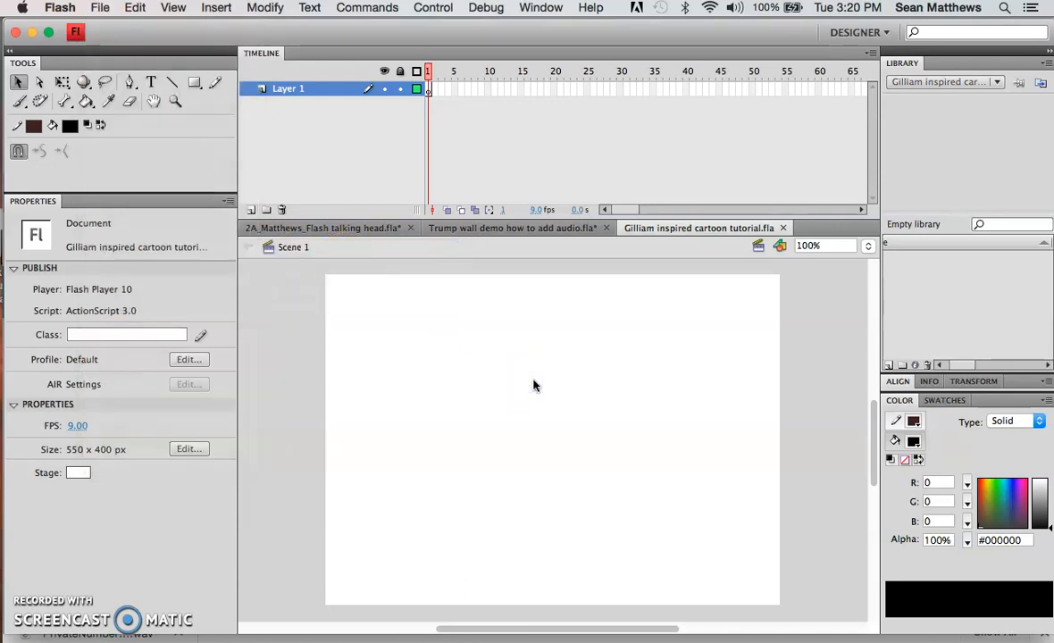
left_click(531, 372)
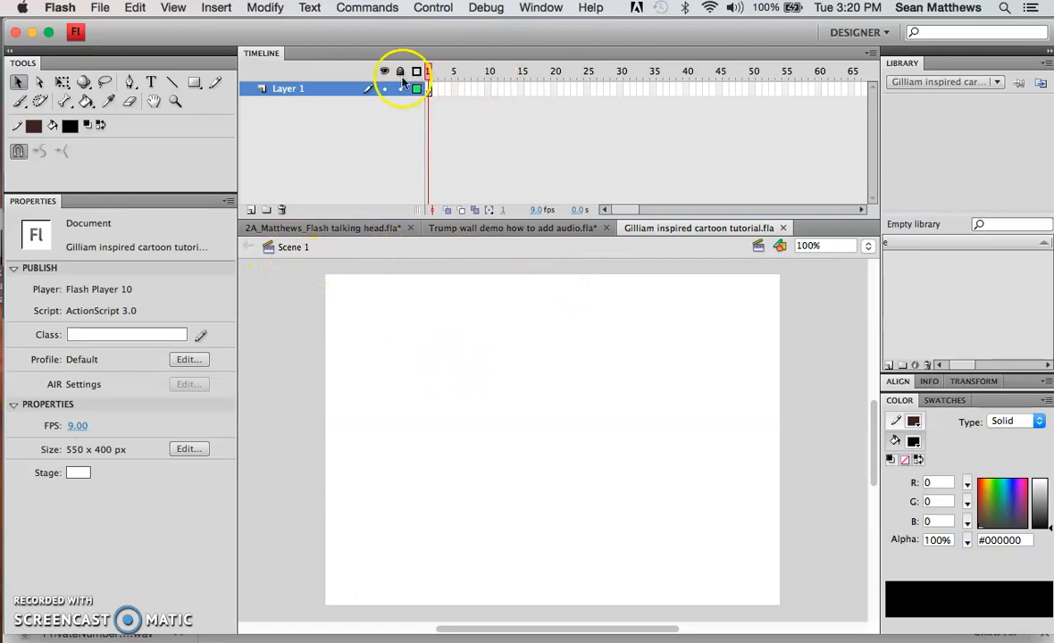
Step: Create a new Movie Clip symbol named Trumphead in the library root
left_click(215, 9)
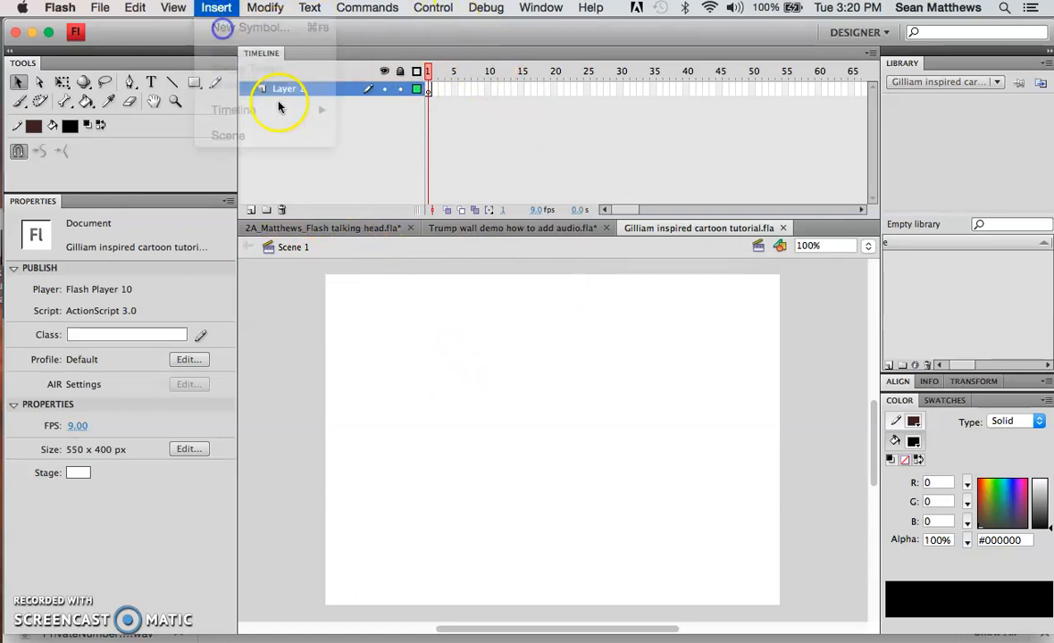
left_click(226, 27)
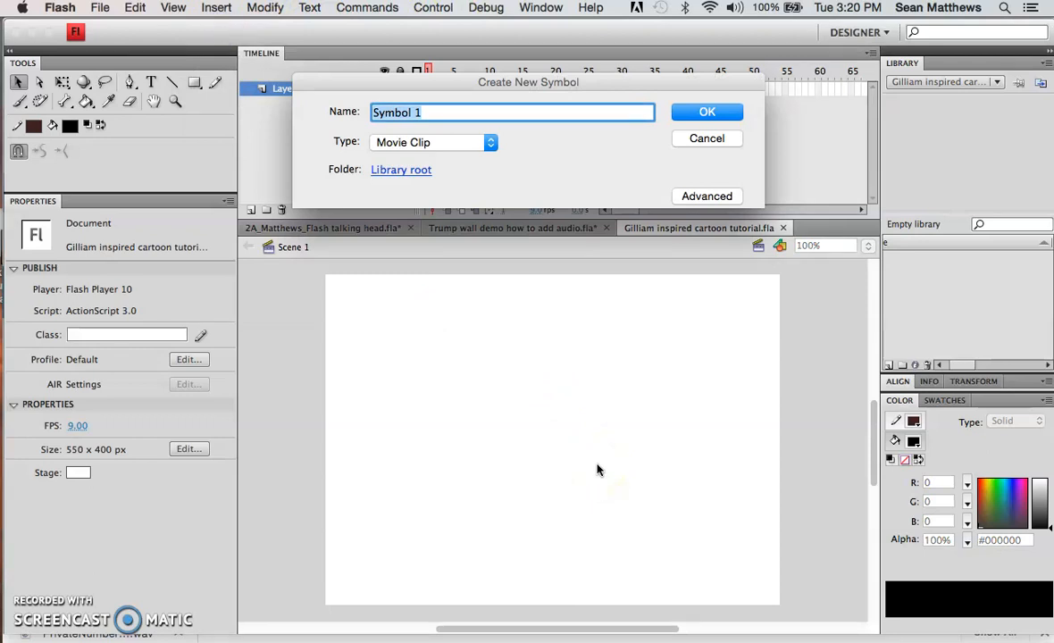
type("Tr")
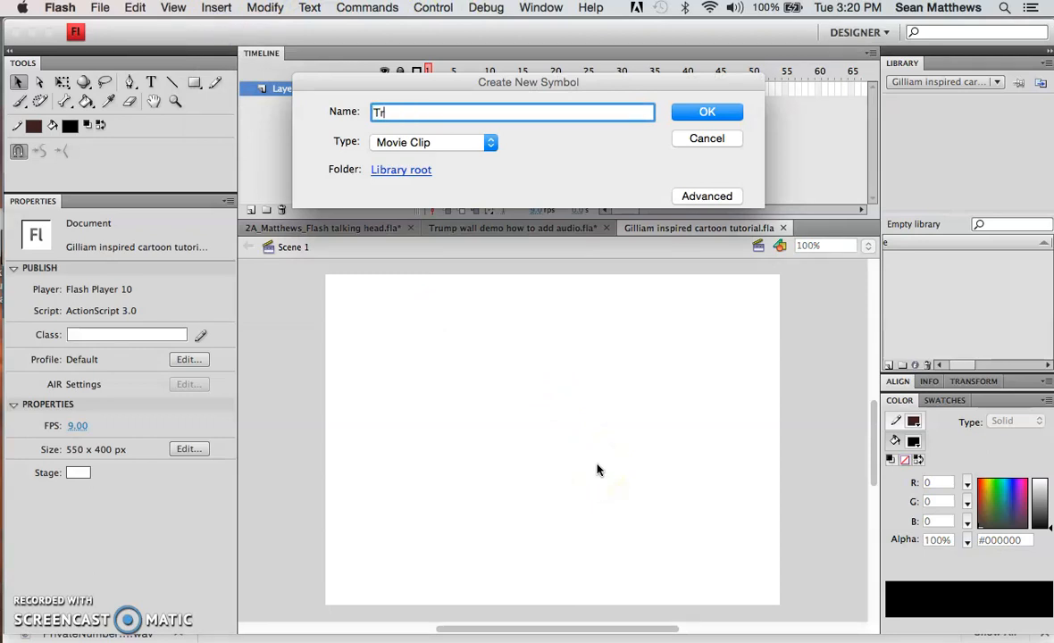
type("umphead")
left_click(708, 115)
left_click(708, 115)
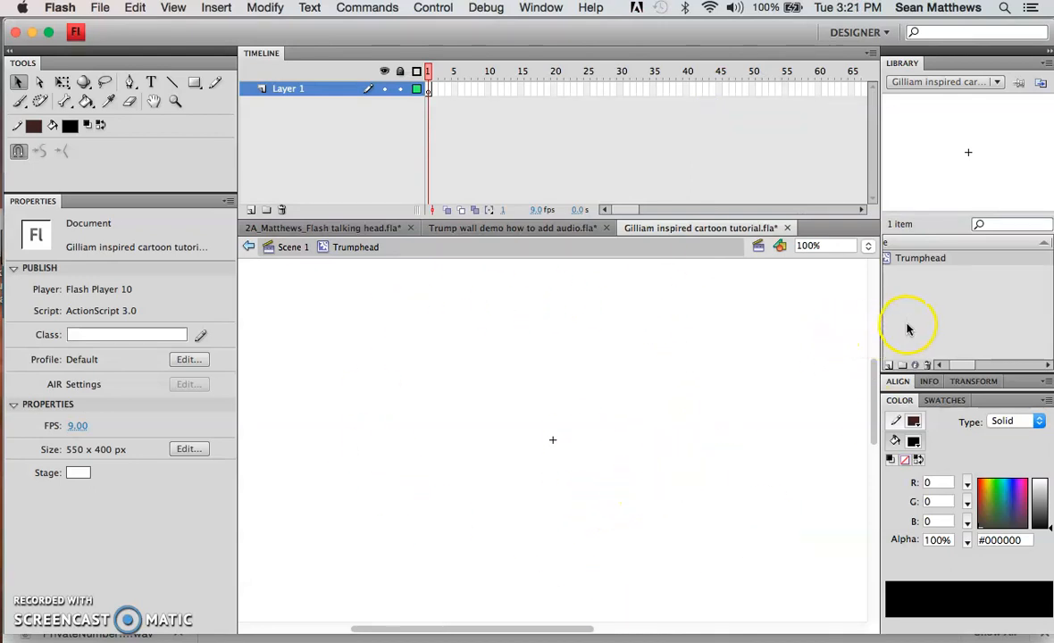
Step: Place Trump no jaw.png from the Flash talking head file's library over the symbol's centre, at about X -317, Y -224.5
left_click(998, 82)
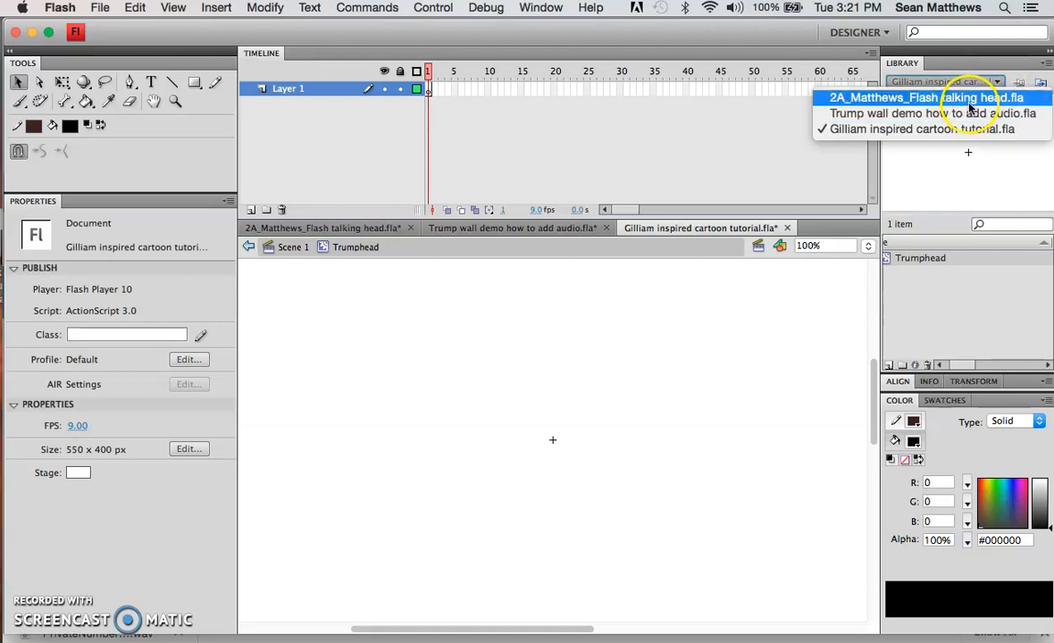
left_click(971, 99)
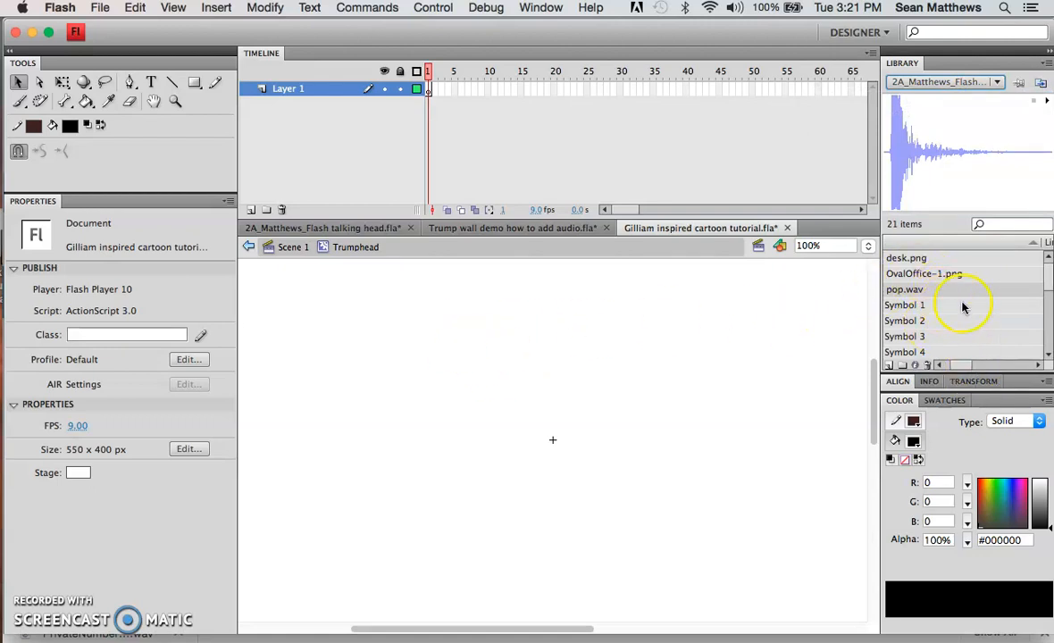
scroll(963, 307, "down", 1)
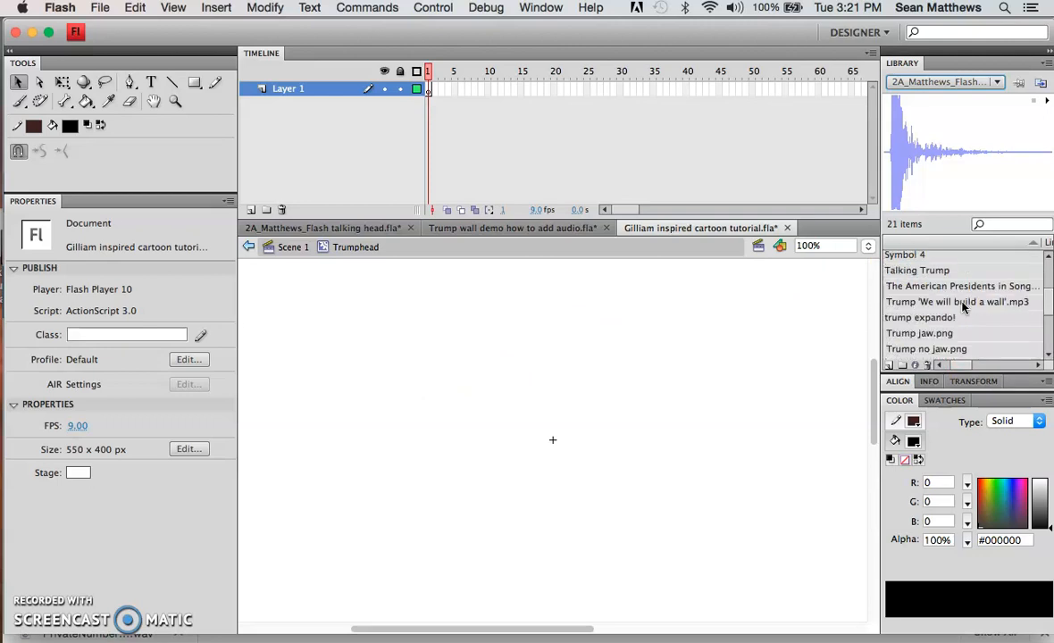
scroll(963, 308, "down", 2)
scroll(962, 309, "up", 1)
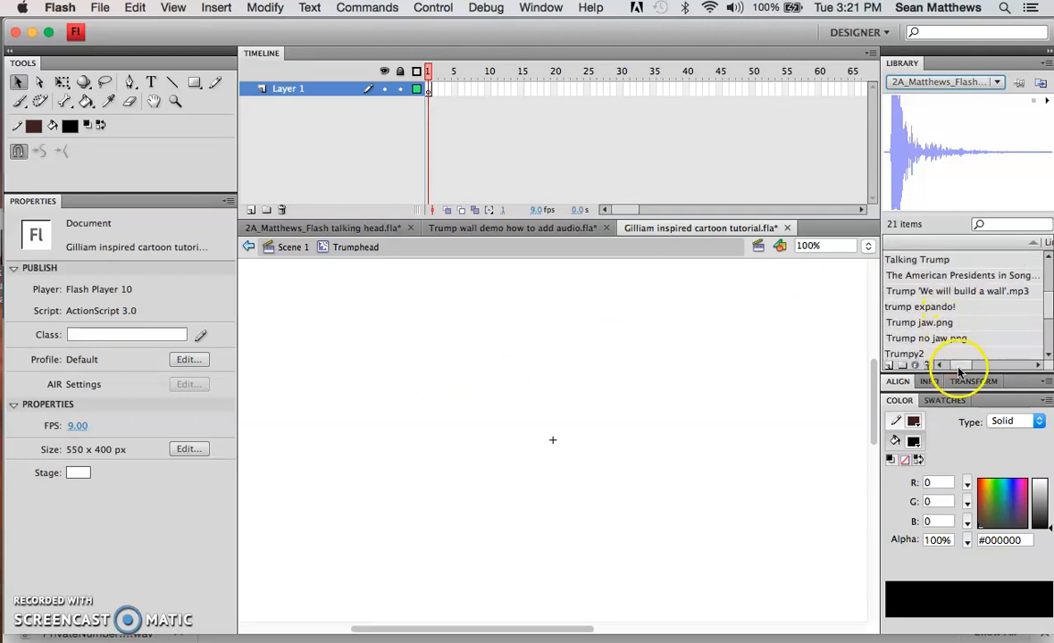
left_click_drag(963, 368, 948, 366)
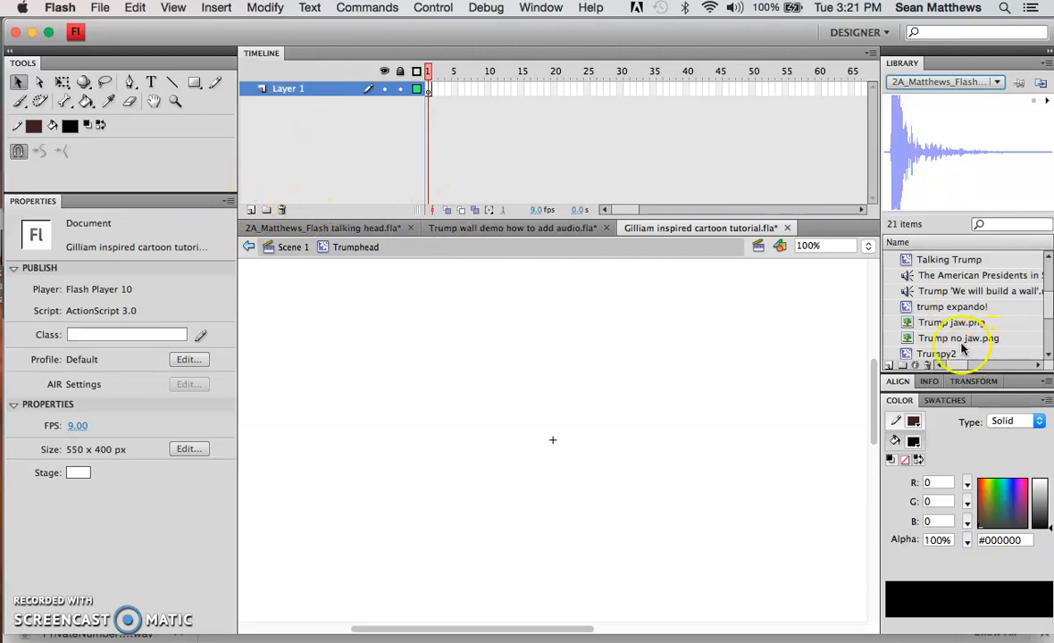
left_click_drag(911, 337, 554, 429)
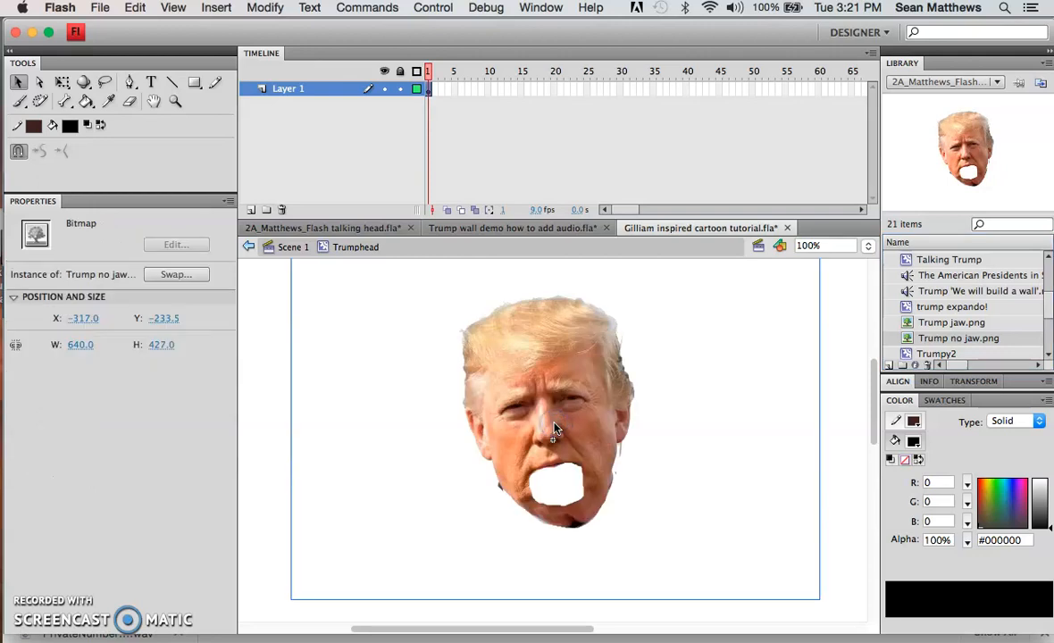
left_click_drag(558, 372, 557, 381)
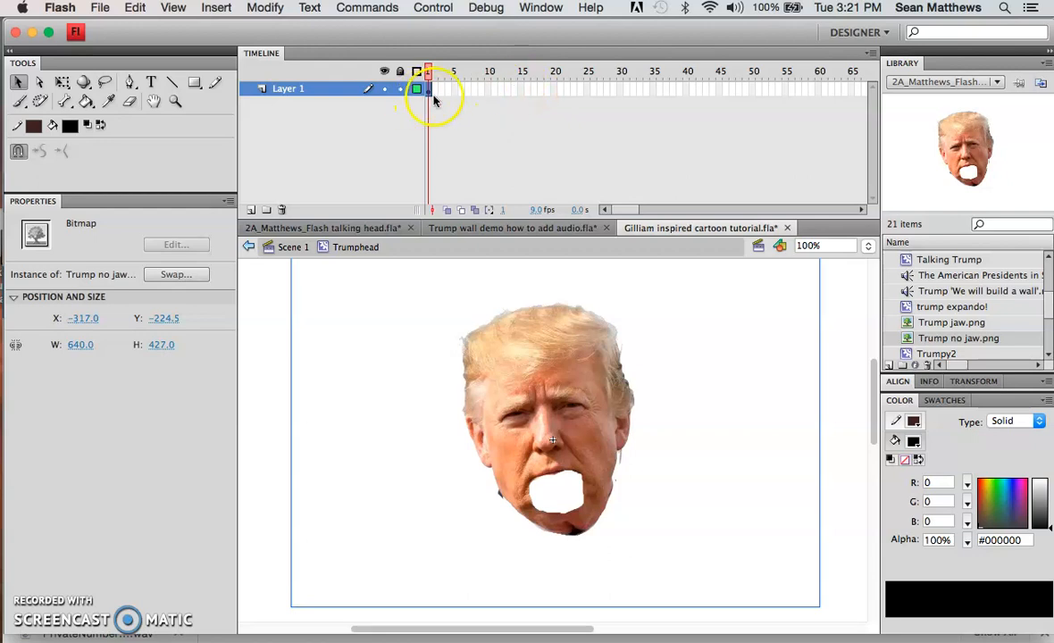
Step: Extend Layer 1 with frames up to frame 10 and set the frame rate to 12 fps
left_click(487, 90)
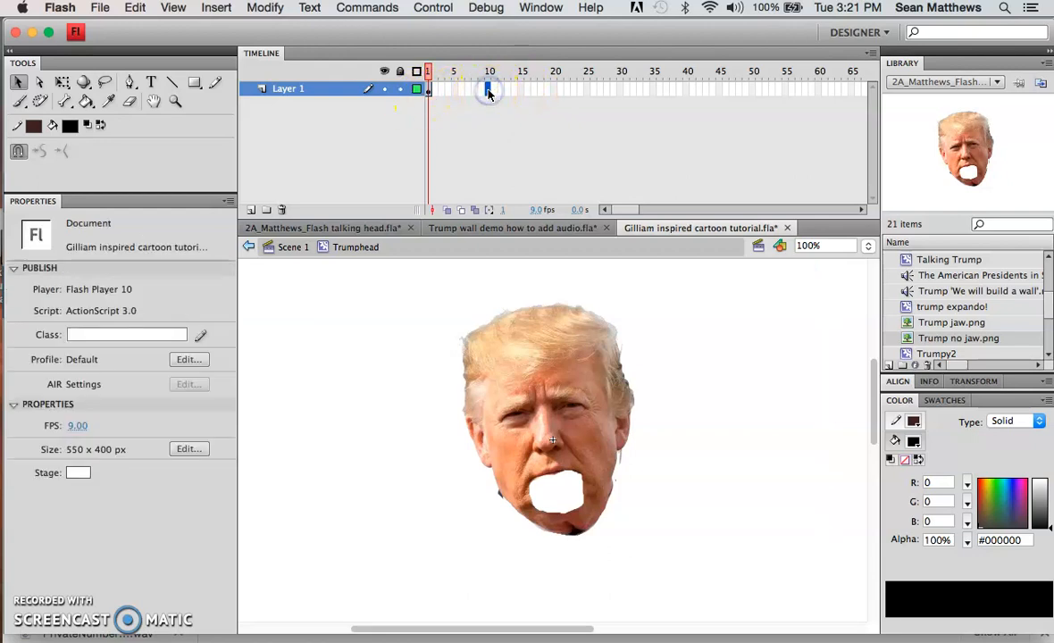
right_click(488, 90)
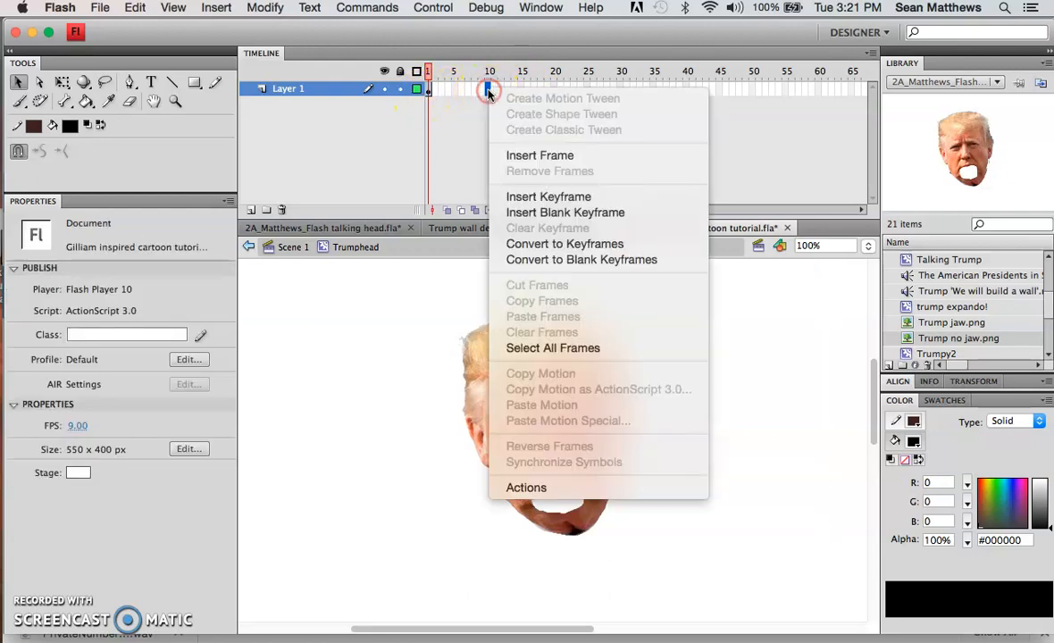
left_click(525, 156)
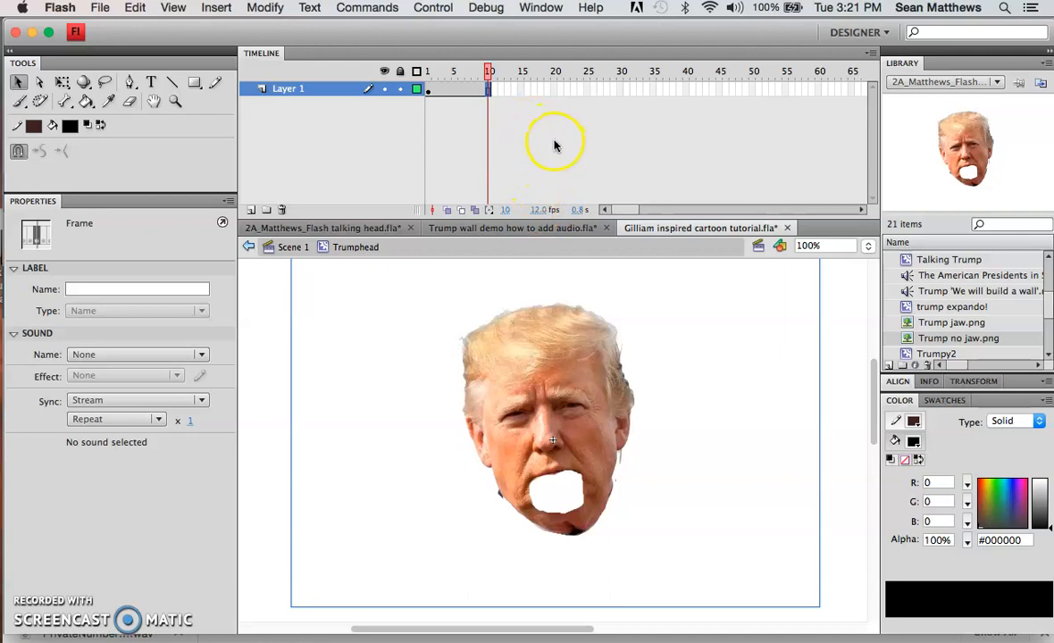
Step: Rename Layer 1 to head and lock it, returning to frame 1
double_click(289, 89)
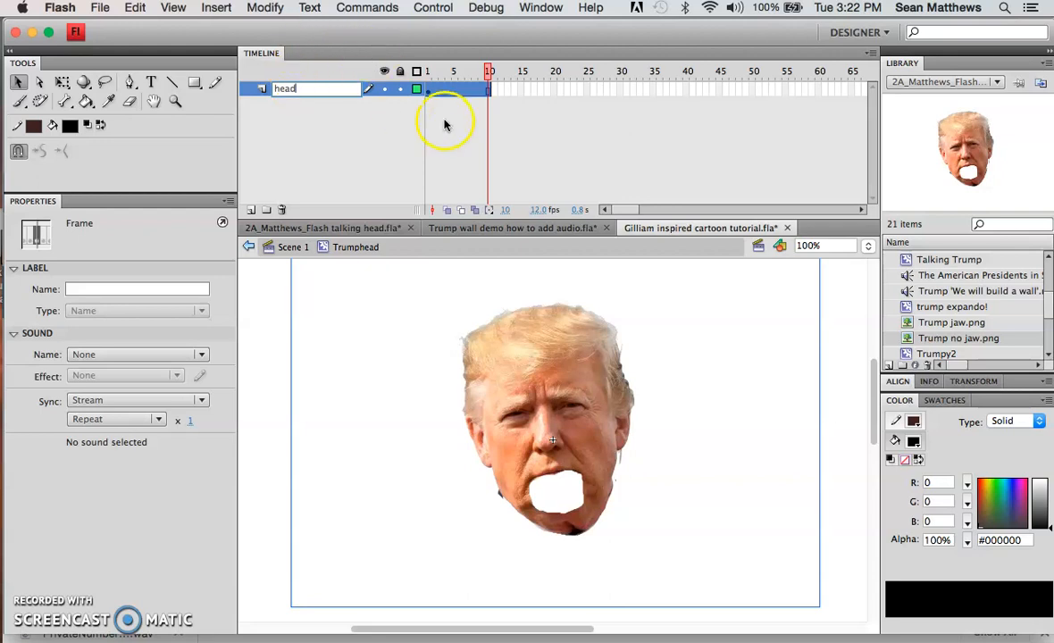
left_click(401, 89)
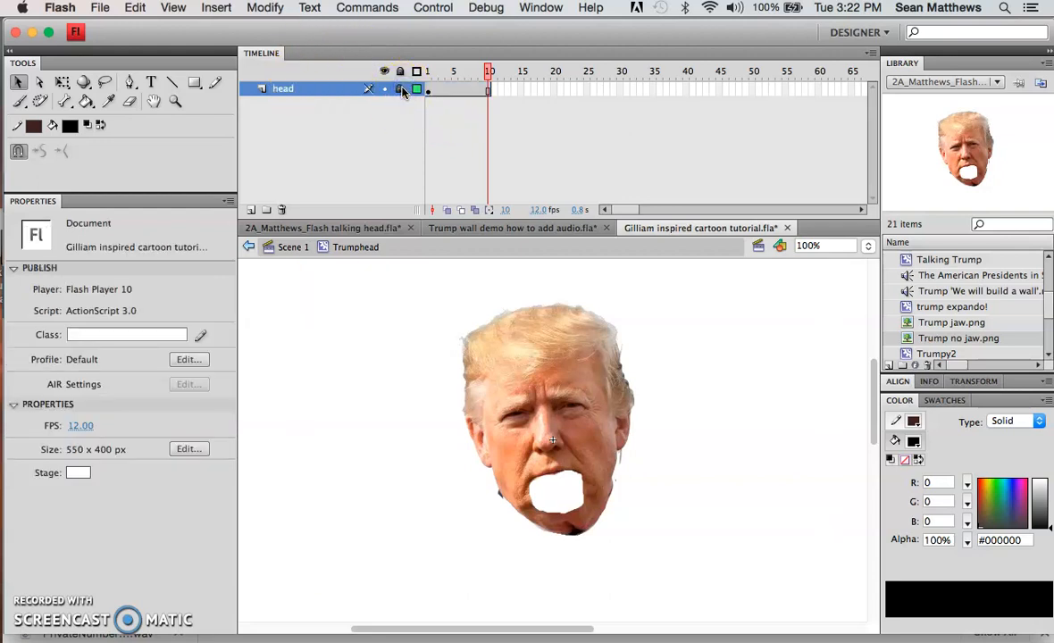
left_click(429, 101)
left_click(428, 93)
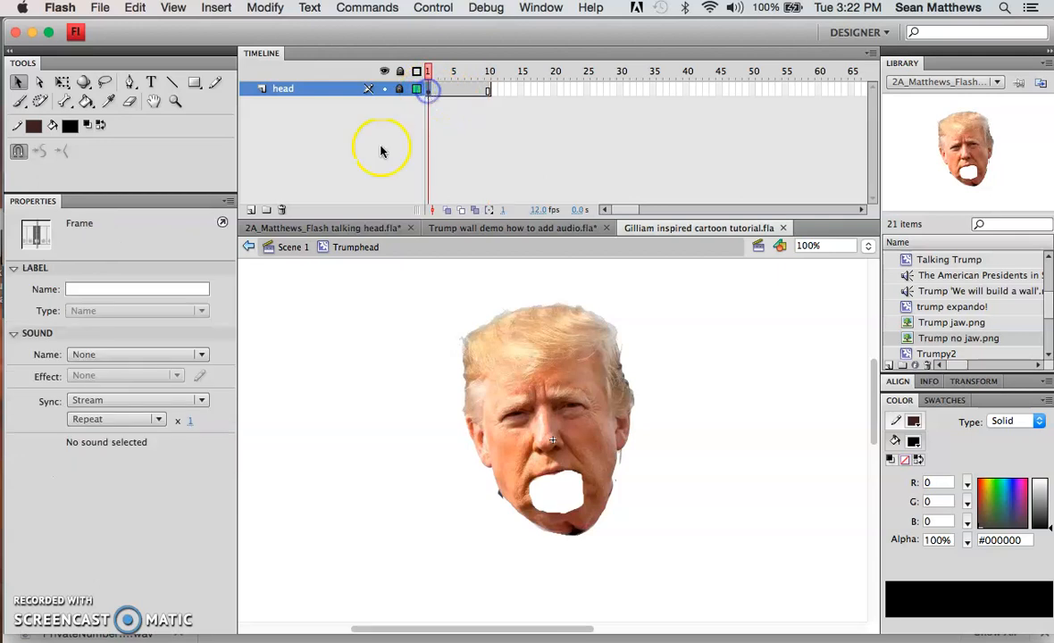
Step: Add a new layer above head and name it jaw
left_click(252, 212)
double_click(290, 90)
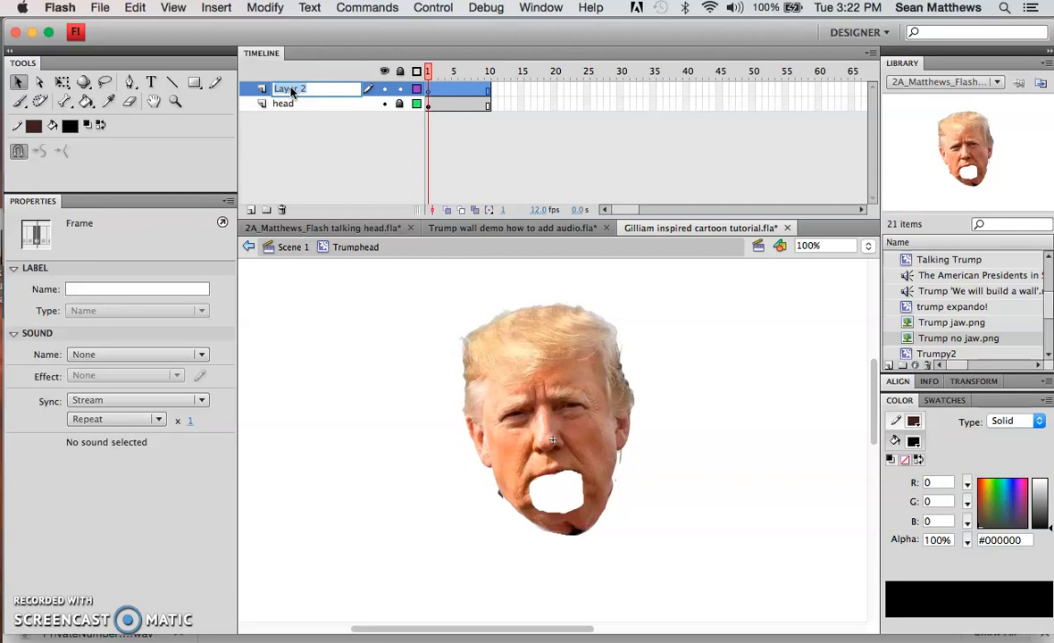
type("jaw")
key("Return")
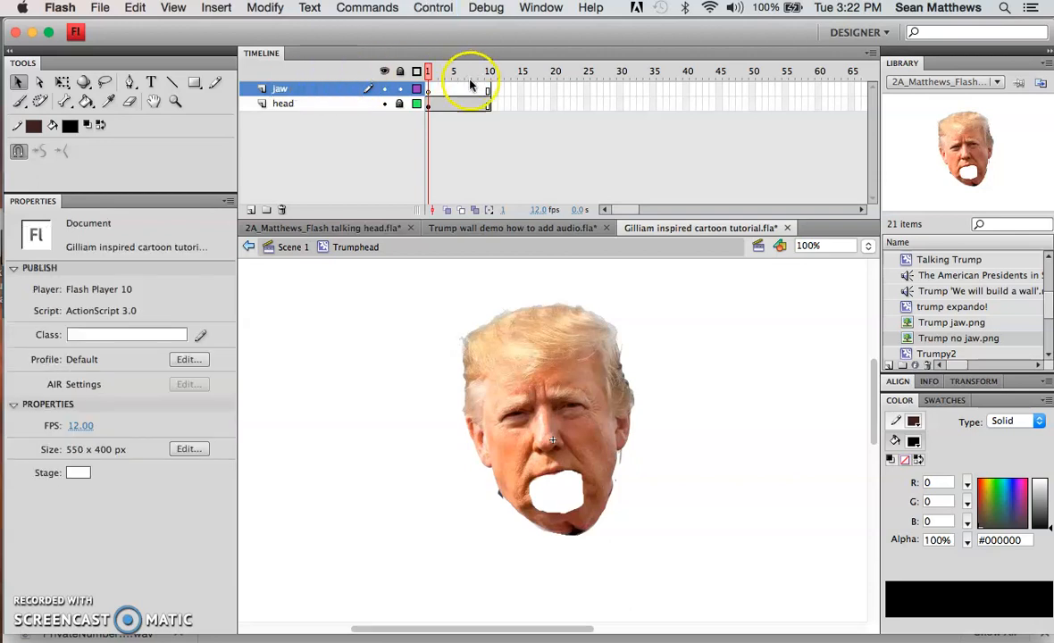
Step: Fit Trump jaw.png into the face's mouth gap on frame 1 of the jaw layer, at X -28, Y 36.5, and lock that layer
left_click(429, 90)
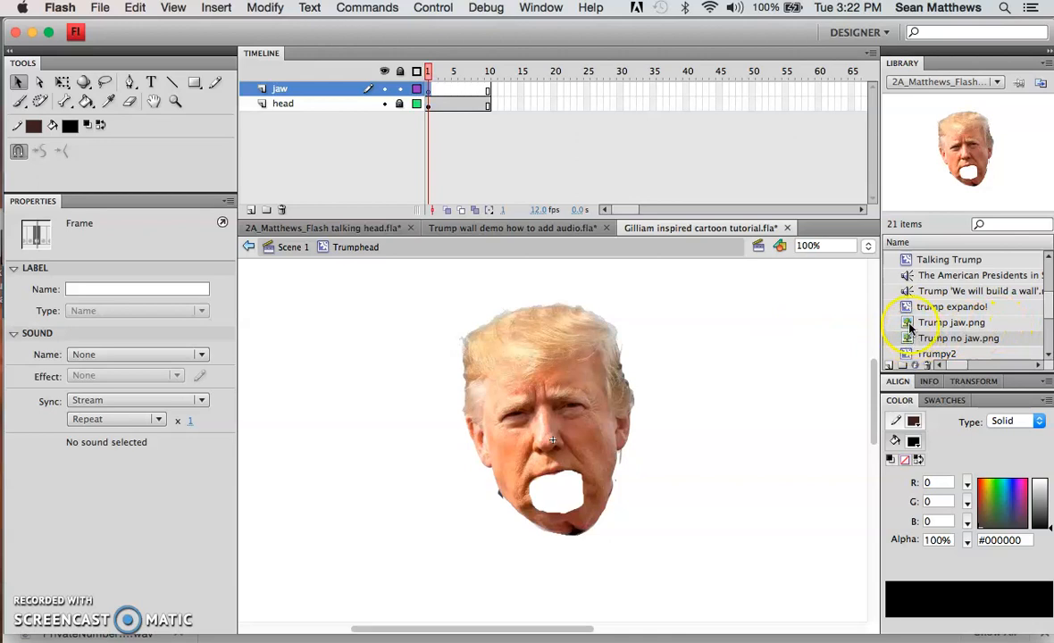
left_click_drag(909, 326, 558, 500)
key("Up")
key("Up")
key("Up")
key("Up")
key("Left")
key("Left")
key("Up")
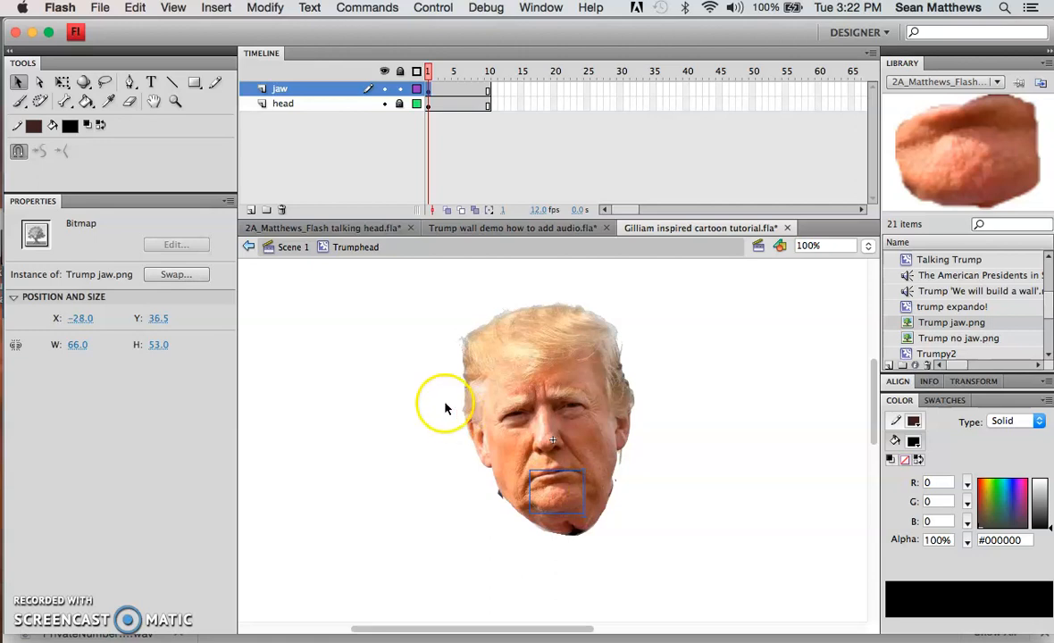
left_click(400, 103)
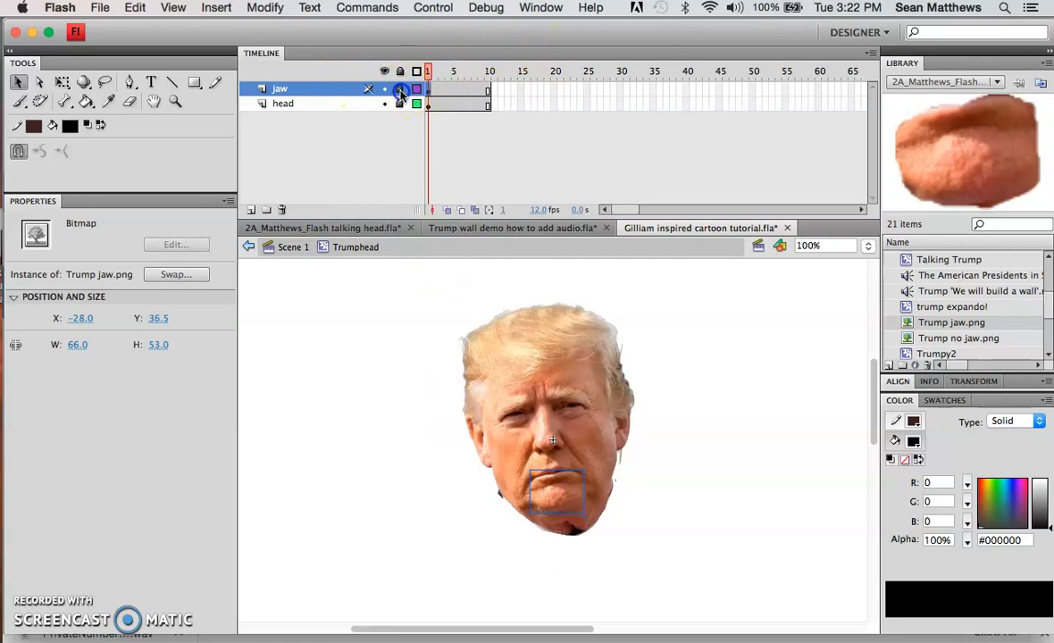
left_click(399, 89)
Step: Add a new layer above jaw and name it mouth
left_click(251, 210)
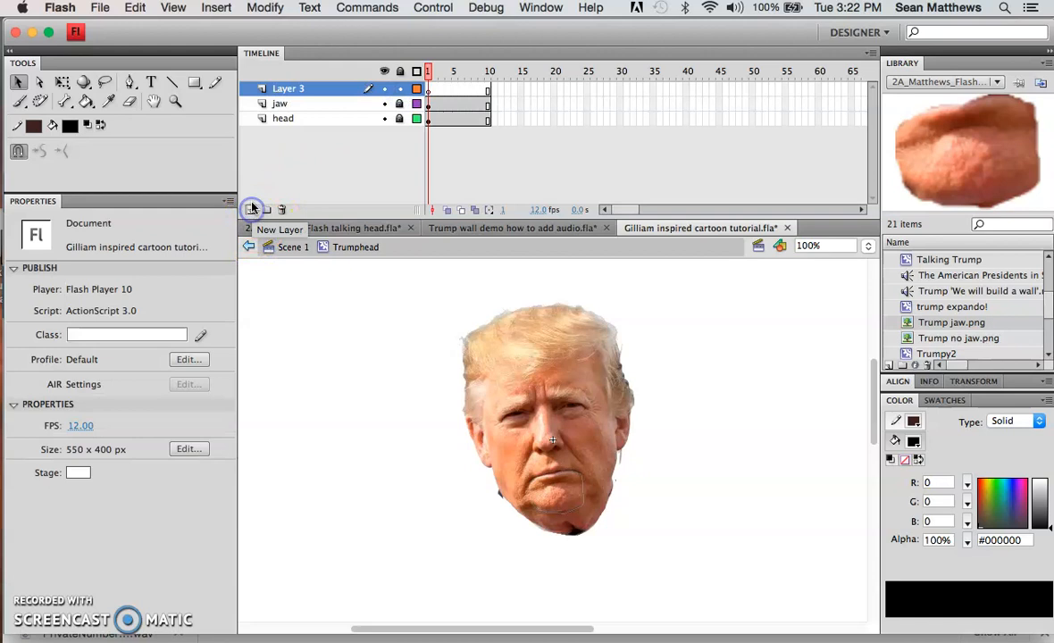
double_click(300, 88)
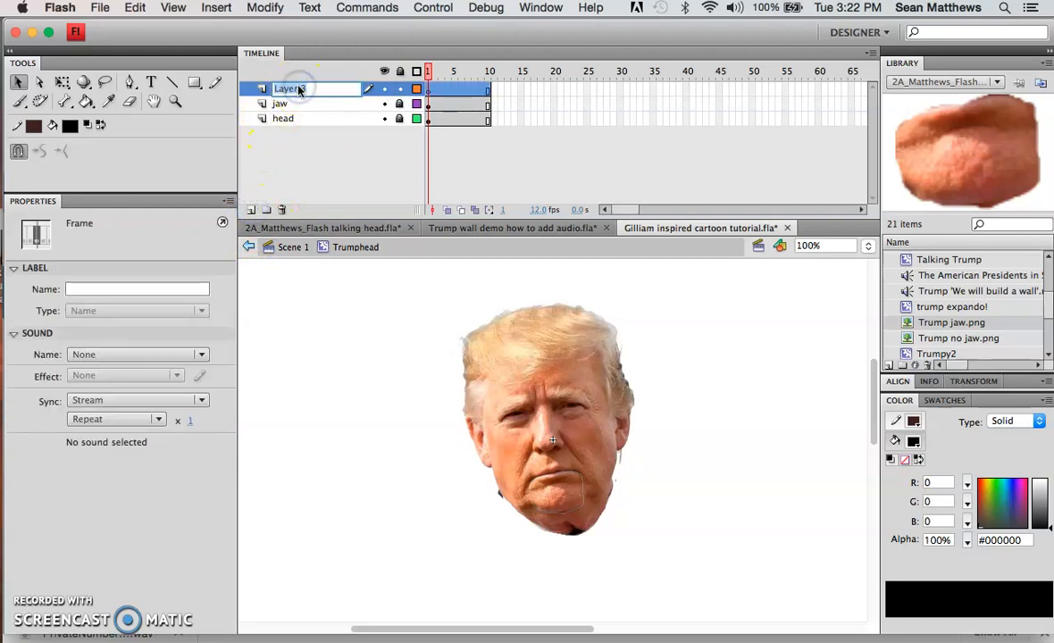
type("mout")
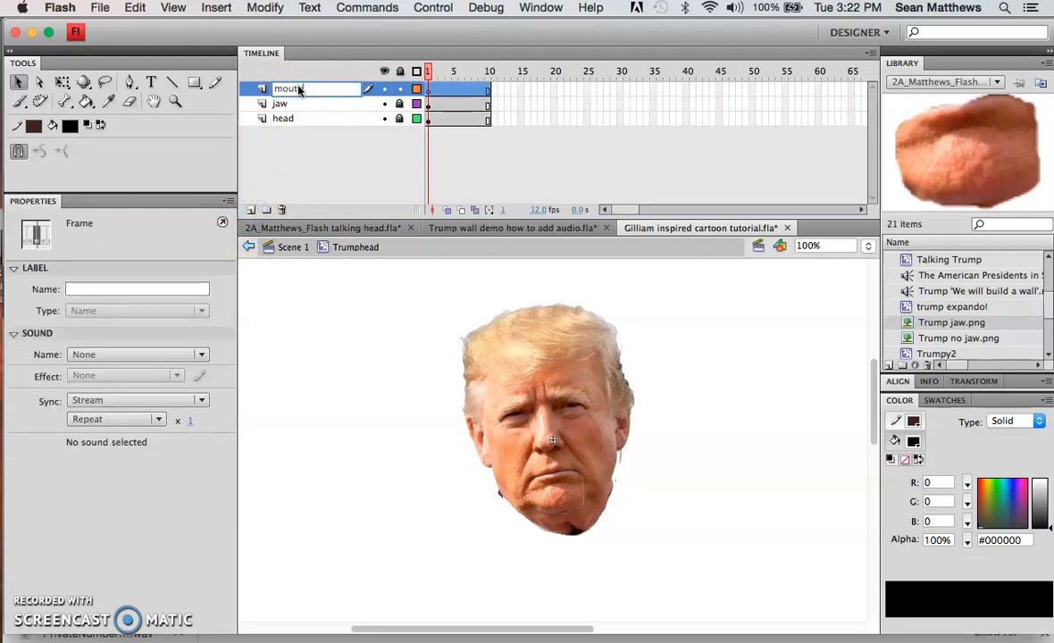
type("h")
key("Return")
left_click(307, 88)
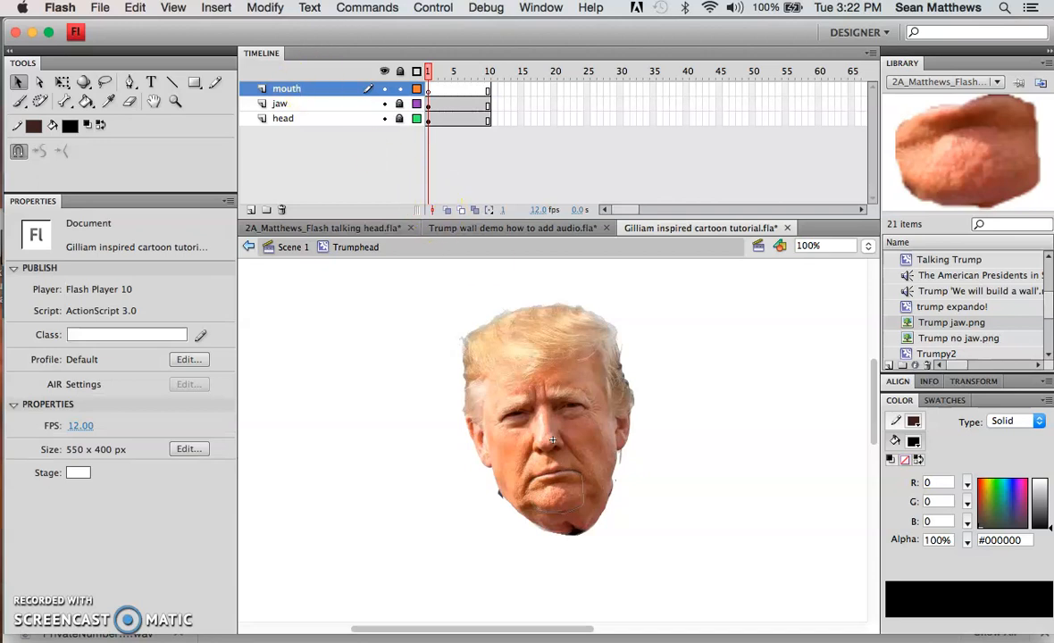
Step: Brush a solid black mouth shape over the jaw area on frame 1 of the mouth layer, undoing the first attempt
left_click(430, 91)
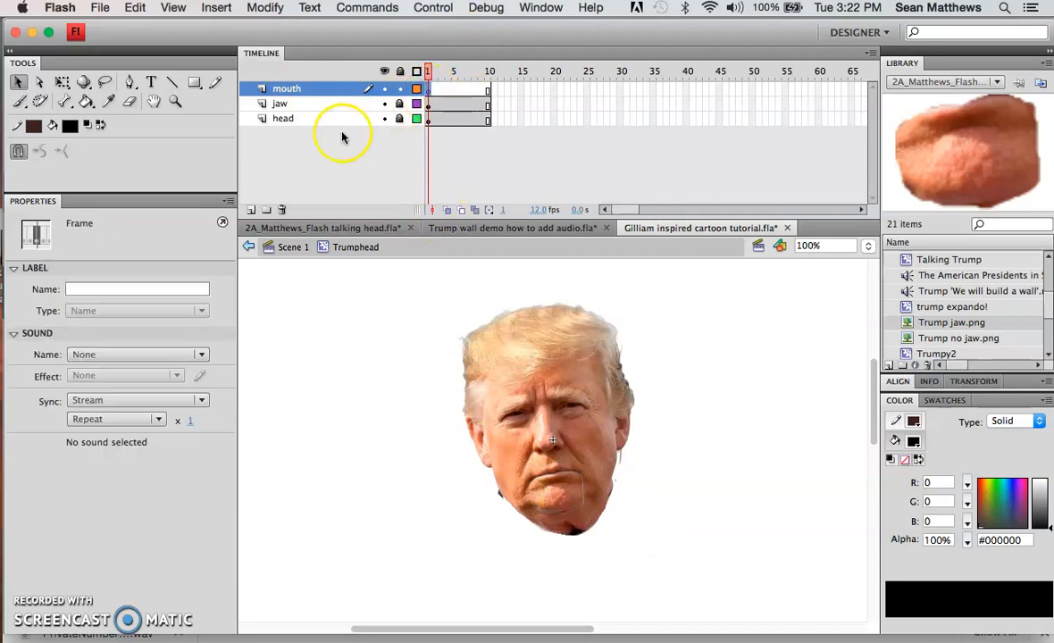
left_click(19, 102)
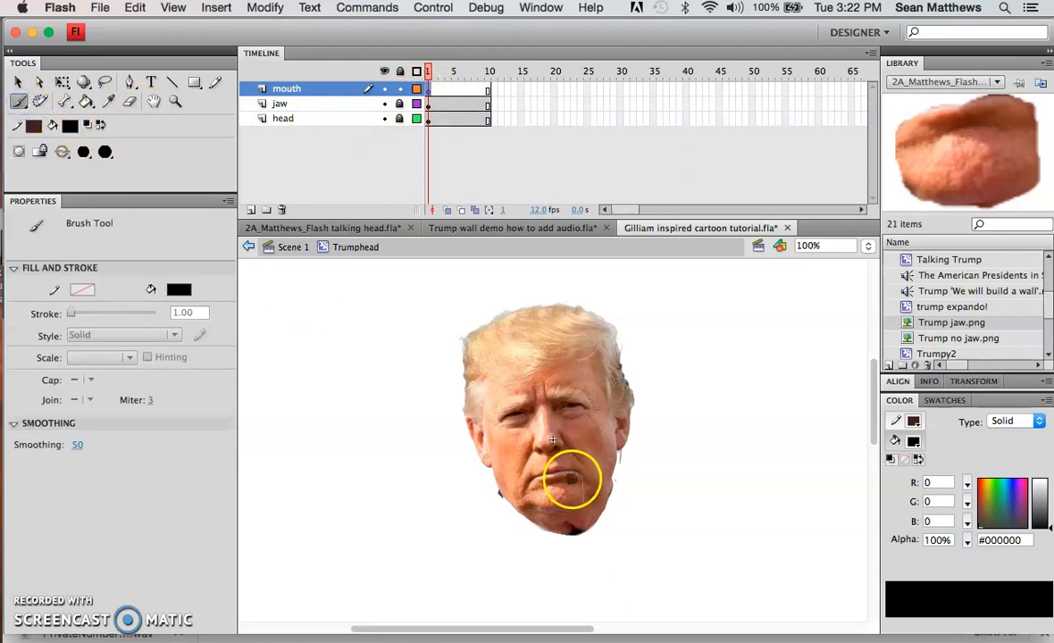
mouse_move(581, 473)
left_mouse_down()
mouse_move(540, 476)
mouse_move(537, 537)
left_mouse_up()
key("super+z")
key("super+z")
mouse_move(529, 480)
left_mouse_down()
mouse_move(583, 475)
mouse_move(580, 500)
mouse_move(552, 510)
left_mouse_up()
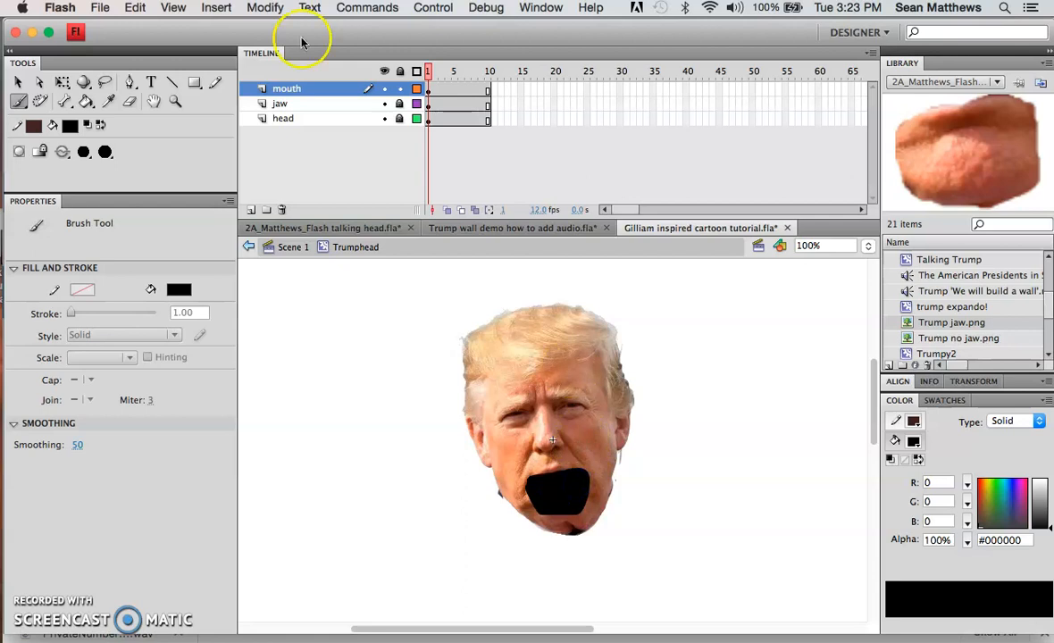
Step: Move the mouth layer beneath the head layer and lock it
left_click(18, 82)
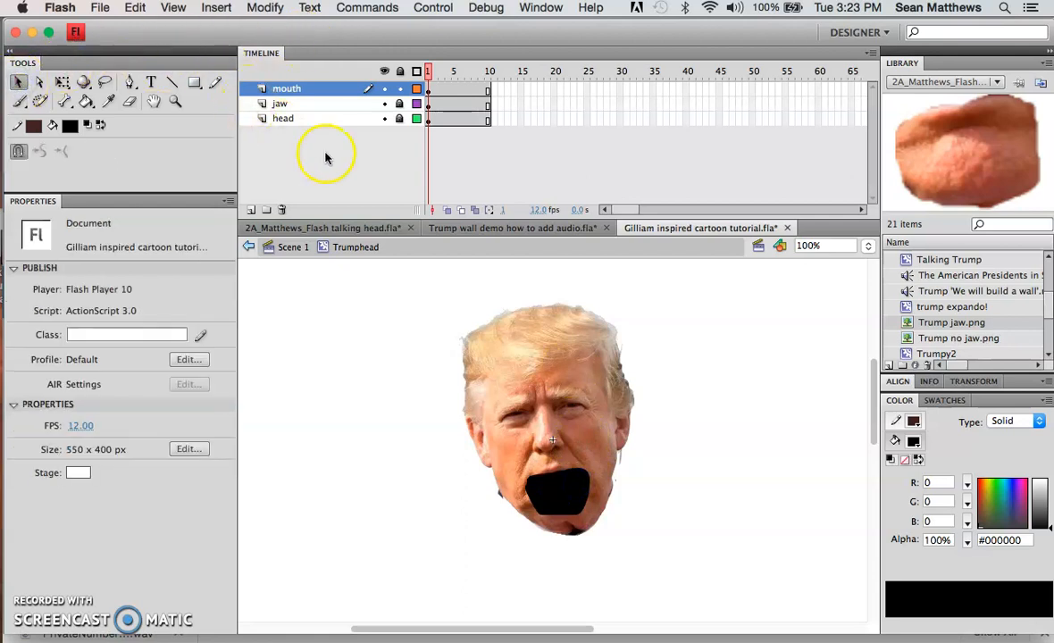
left_click_drag(323, 91, 322, 109)
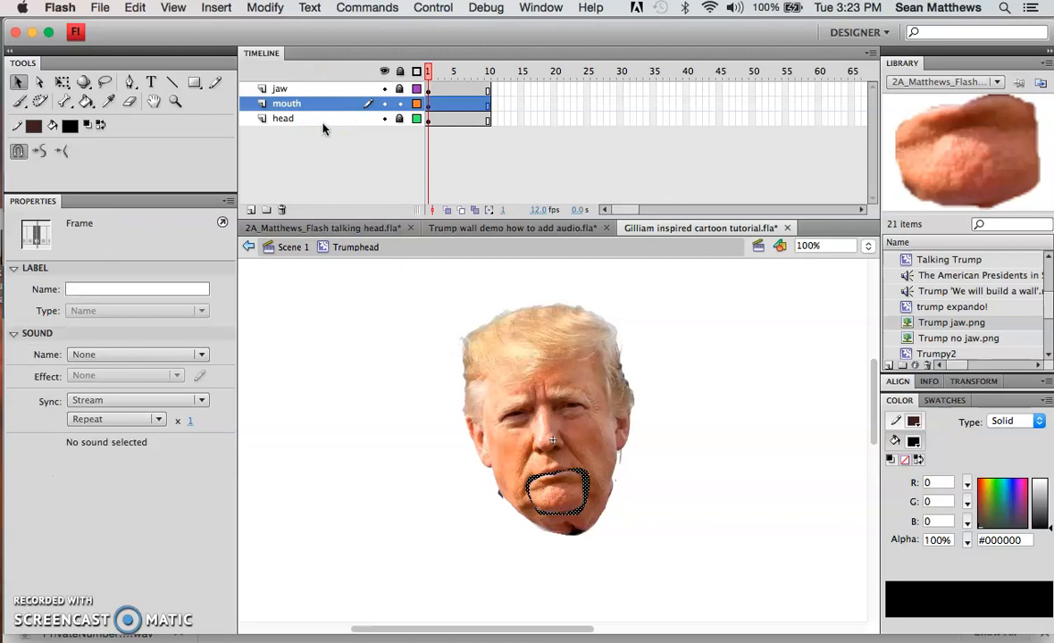
left_click_drag(326, 106, 301, 128)
left_click(400, 118)
Step: Insert a keyframe at frame 10 of the jaw layer and create a classic tween between frames 1 and 10
left_click(316, 90)
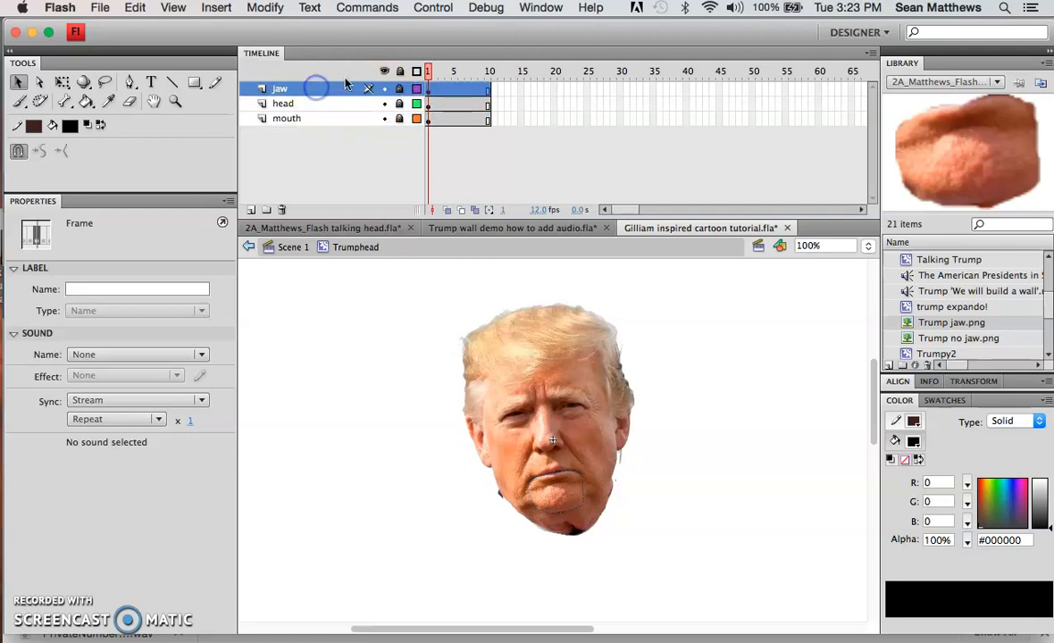
left_click(429, 92)
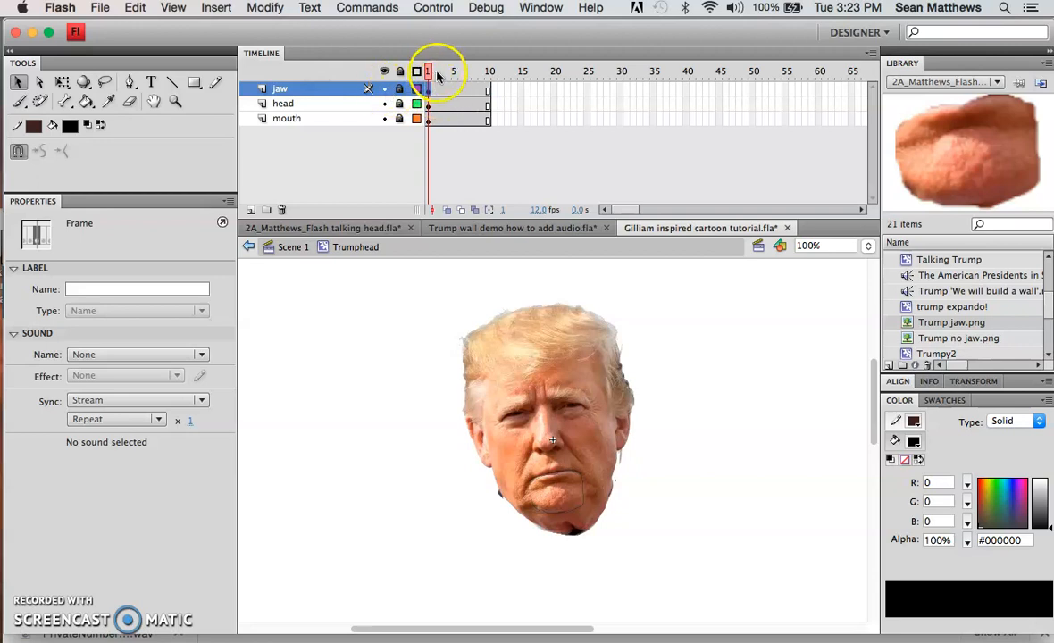
left_click(442, 73)
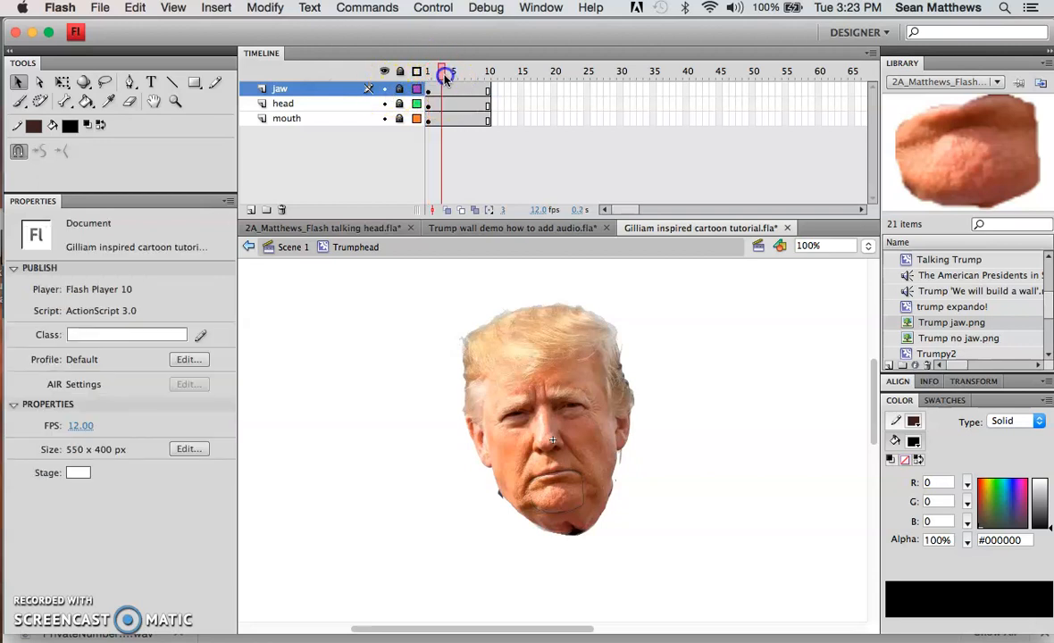
left_click(487, 91)
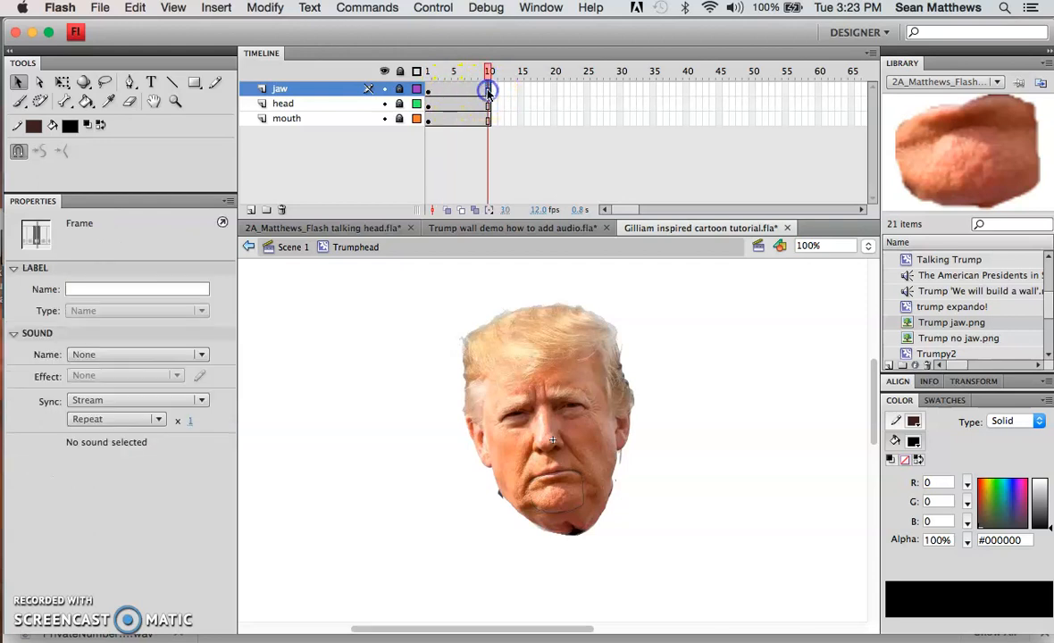
right_click(489, 90)
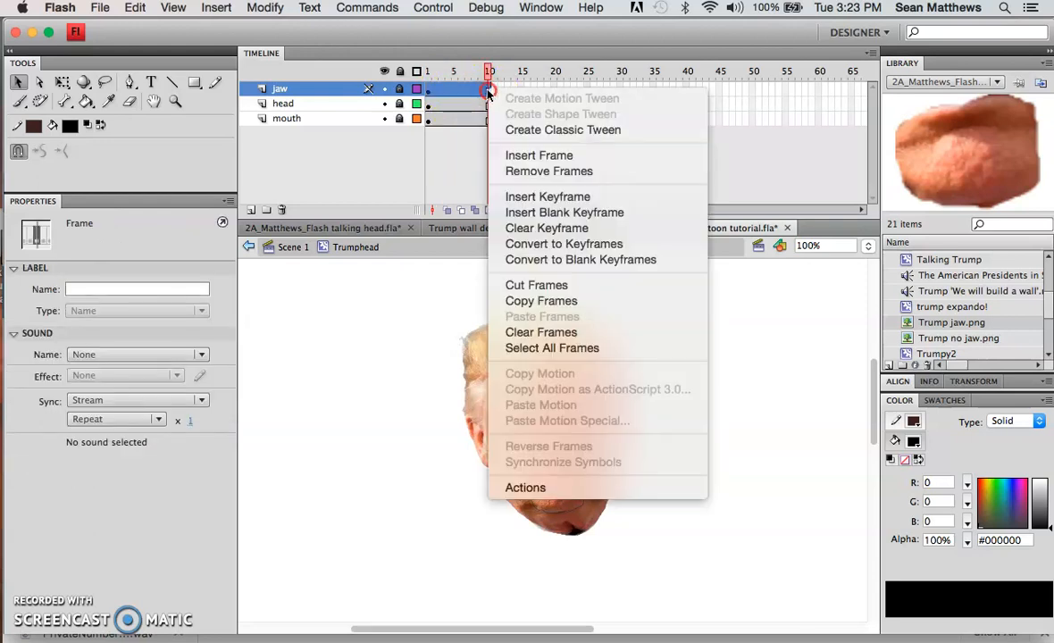
left_click(527, 196)
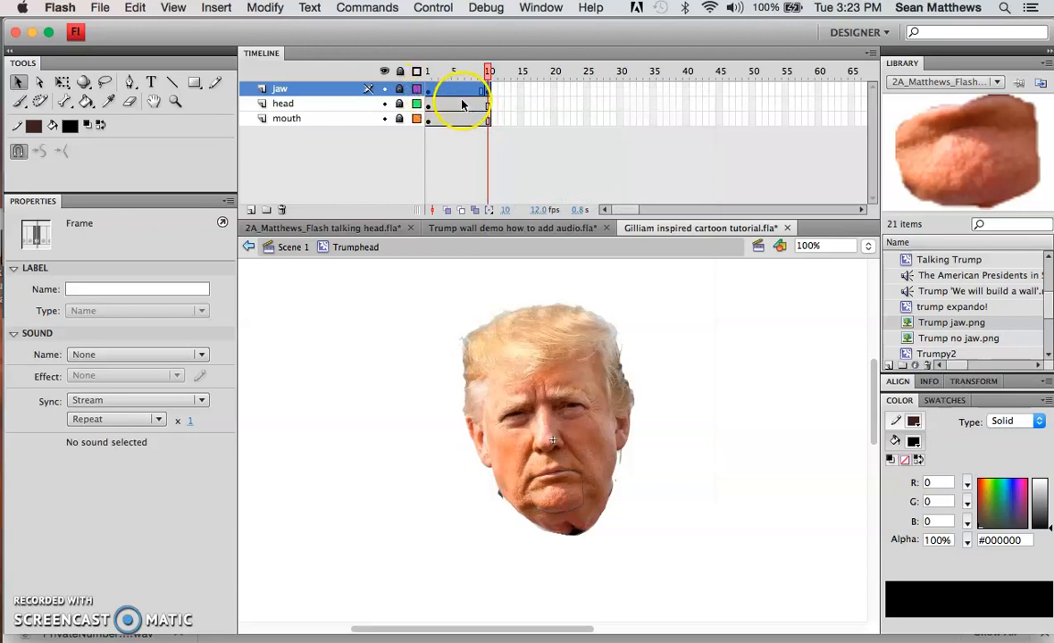
right_click(459, 91)
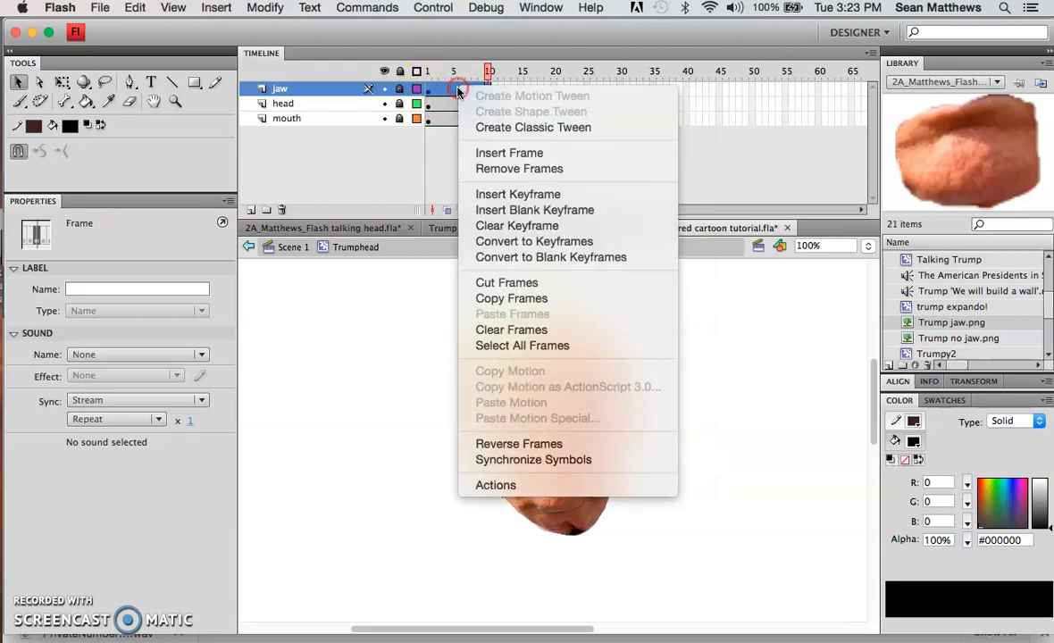
left_click(505, 127)
Step: Unlock the jaw layer, lower the jaw slightly on frame 3 and raise it to close the mouth on frame 5
mouse_move(488, 73)
left_mouse_down()
mouse_move(427, 77)
mouse_move(453, 74)
mouse_move(439, 74)
left_mouse_up()
left_click(401, 89)
left_click(565, 505)
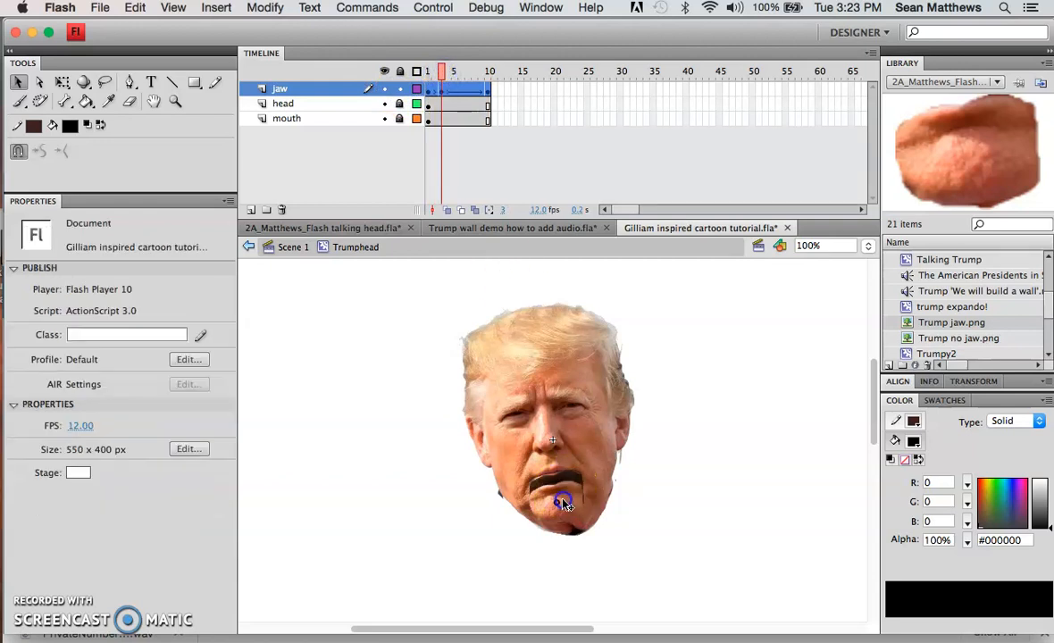
left_click(453, 74)
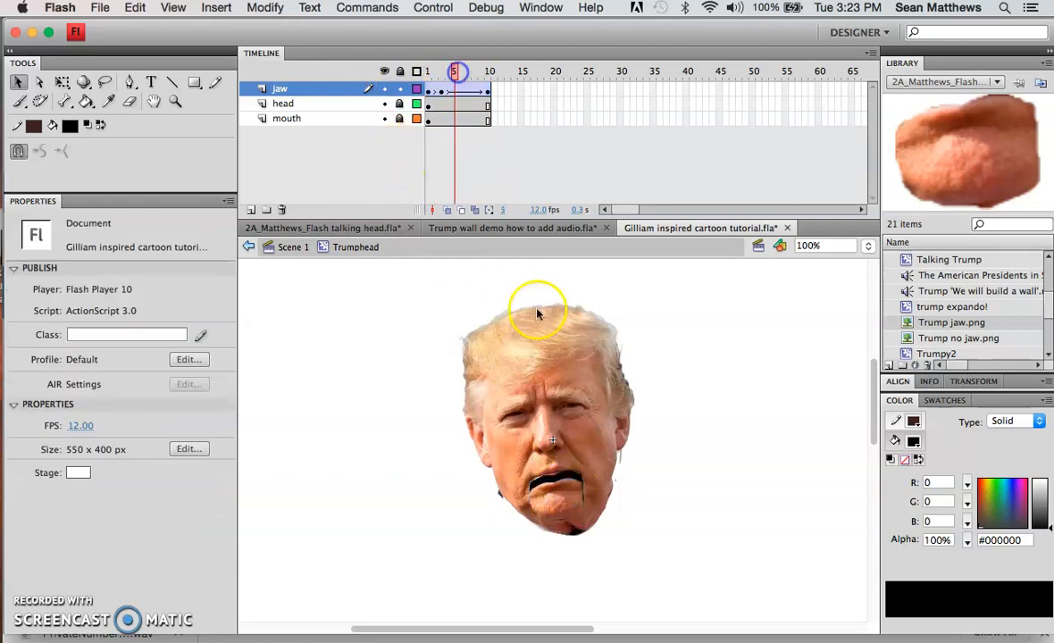
left_click(561, 494)
Step: Lower the jaw on frame 7 to about X 5, Y 85.4 to open the mouth wide, and return to frame 1
left_click(459, 71)
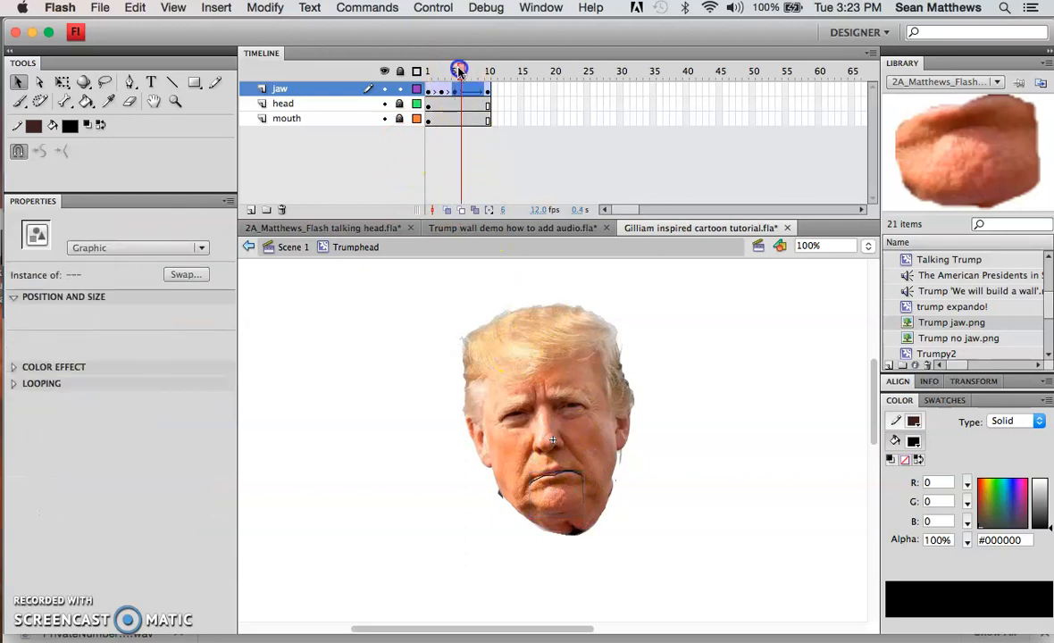
left_click(466, 71)
left_click(554, 517)
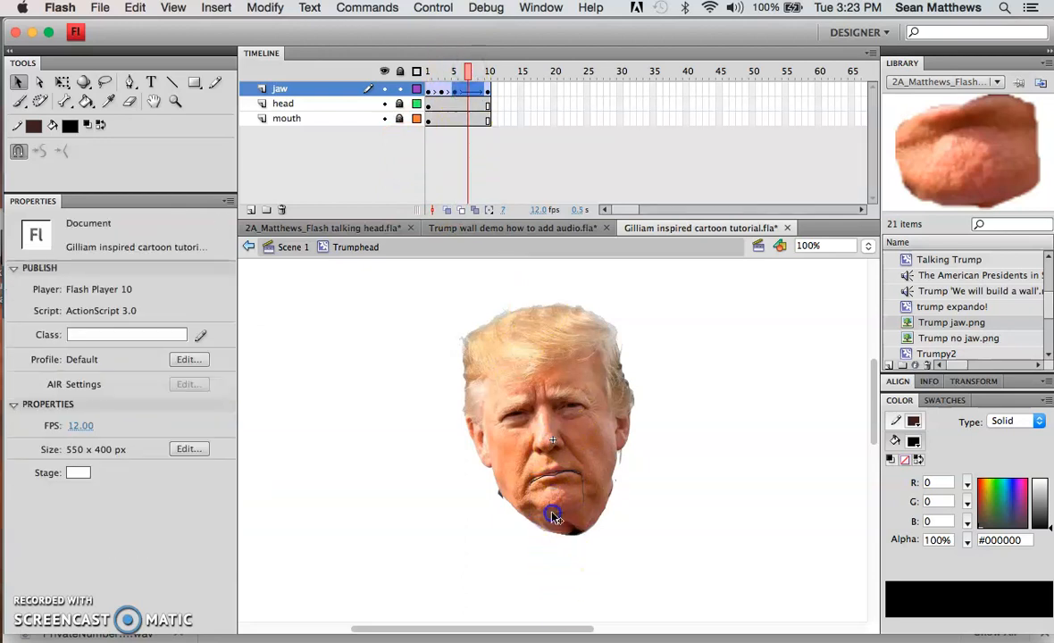
left_click_drag(553, 529, 554, 511)
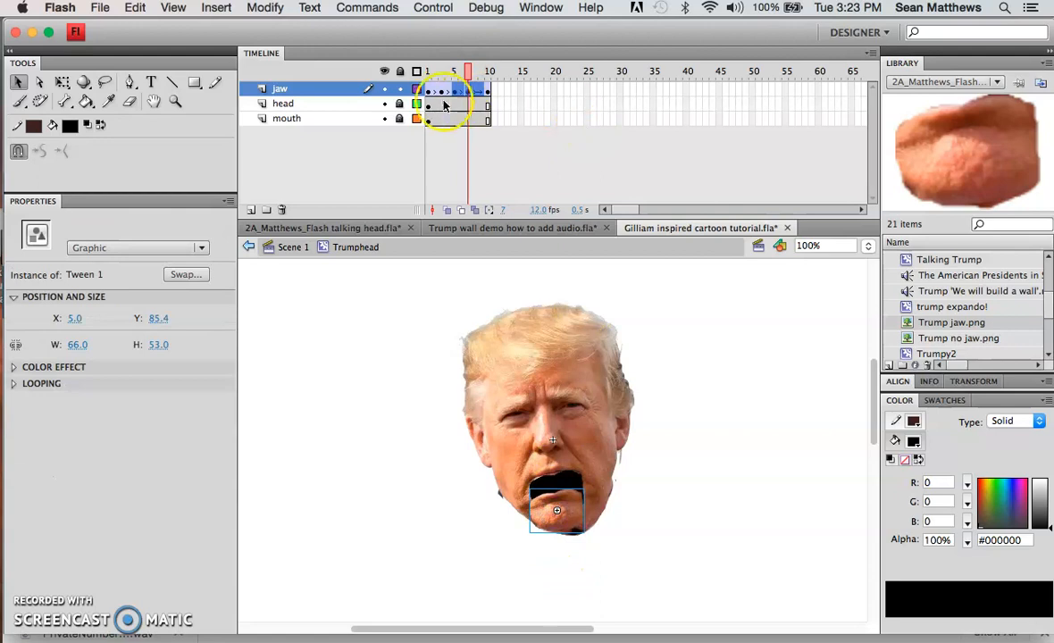
left_click_drag(468, 76, 427, 75)
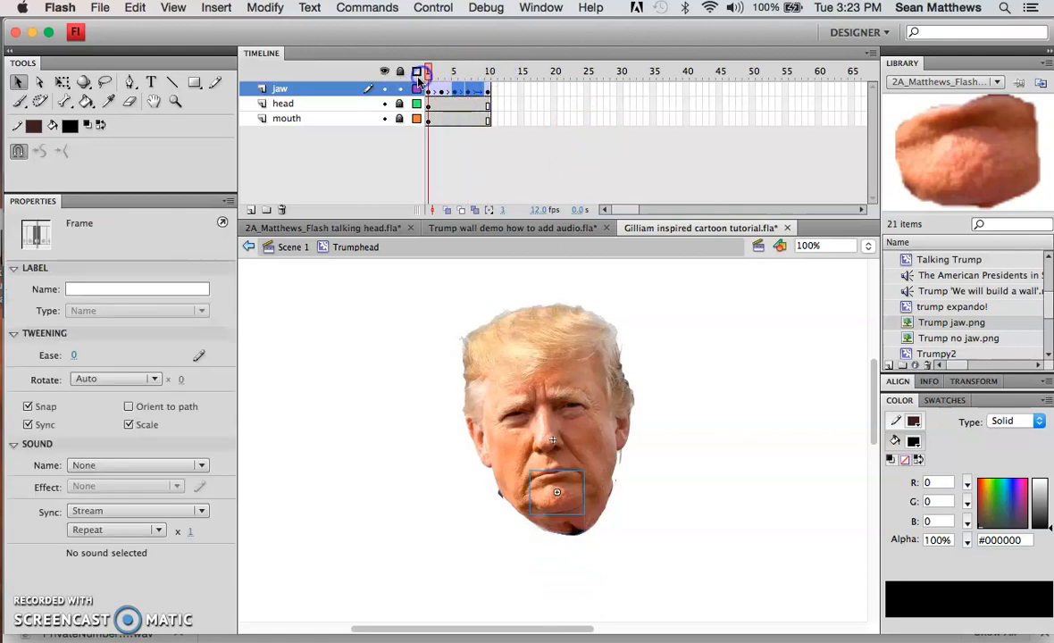
Step: Add a new layer named whites above jaw and lock the jaw layer
left_click(252, 209)
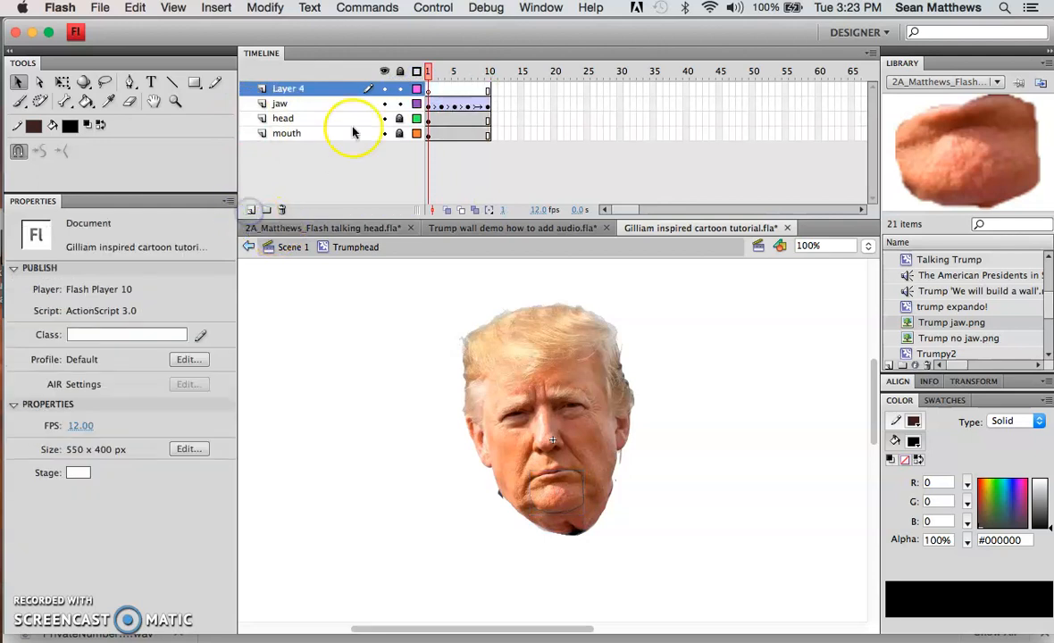
left_click(402, 104)
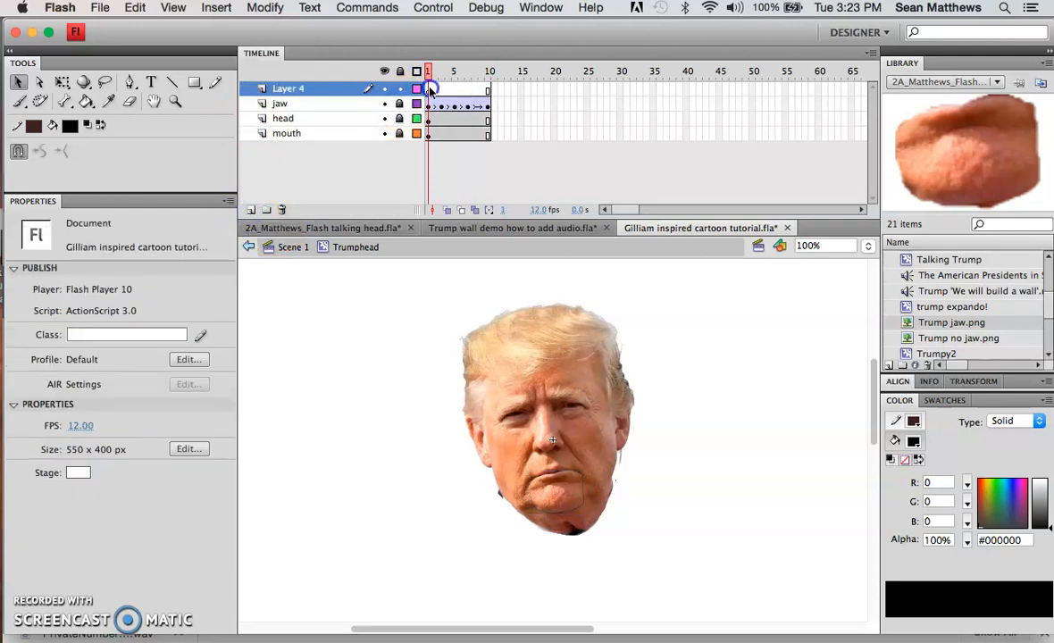
left_click(431, 89)
double_click(291, 90)
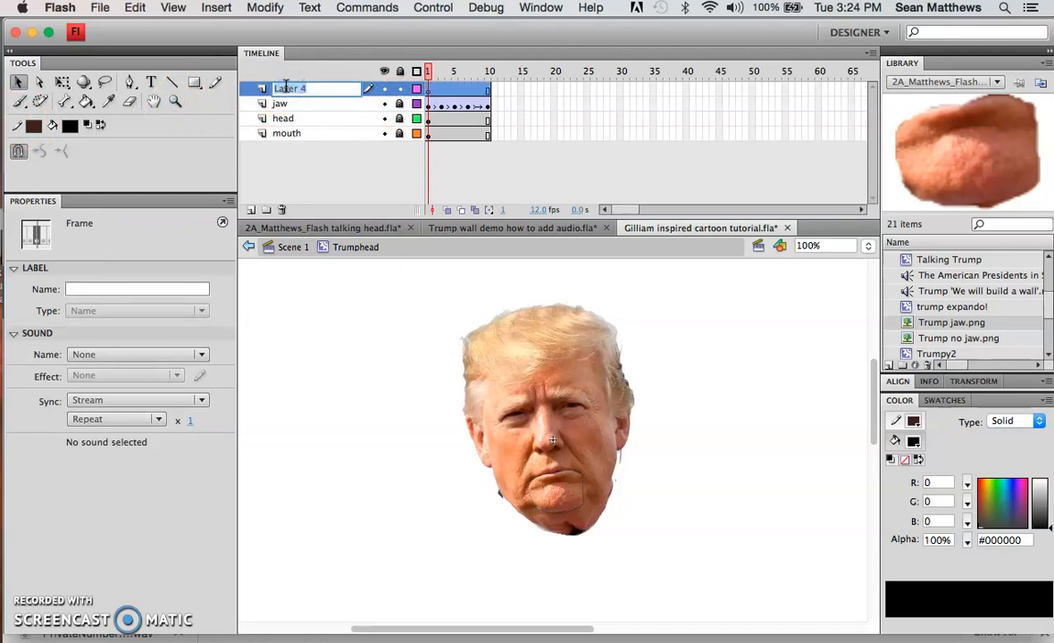
key("Return")
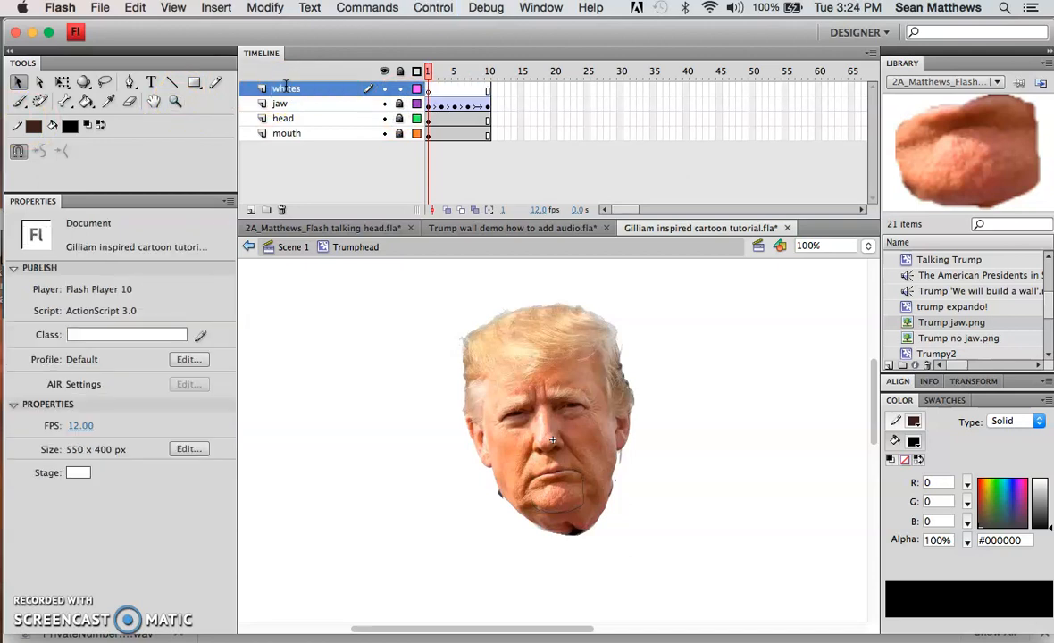
Step: Paint both eyes over with a white #FFFFFF brush on frame 1 of the whites layer and lock that layer
left_click(72, 127)
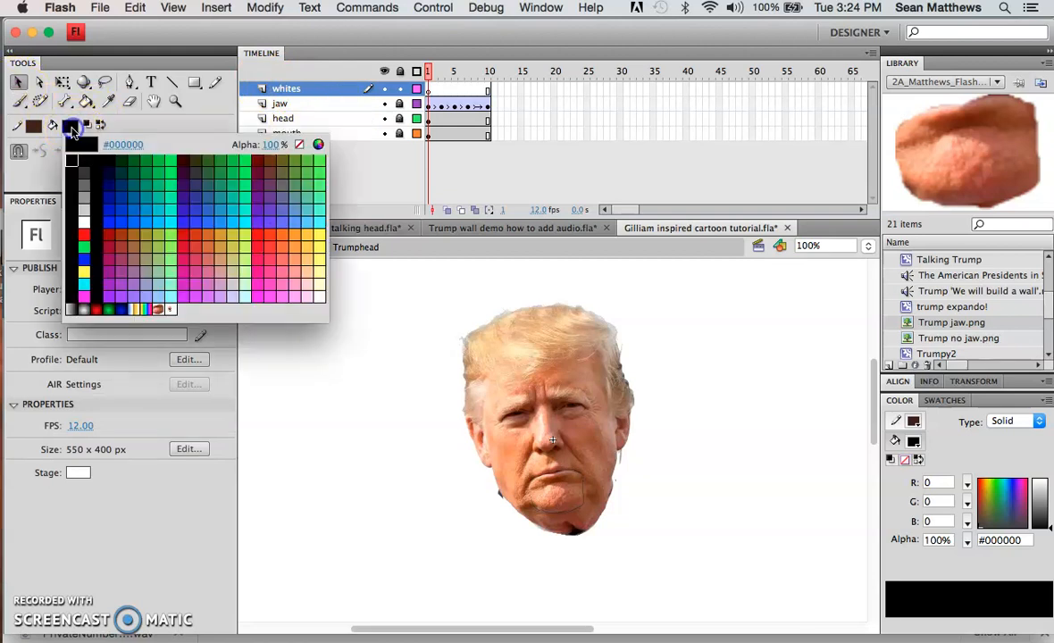
left_click(87, 223)
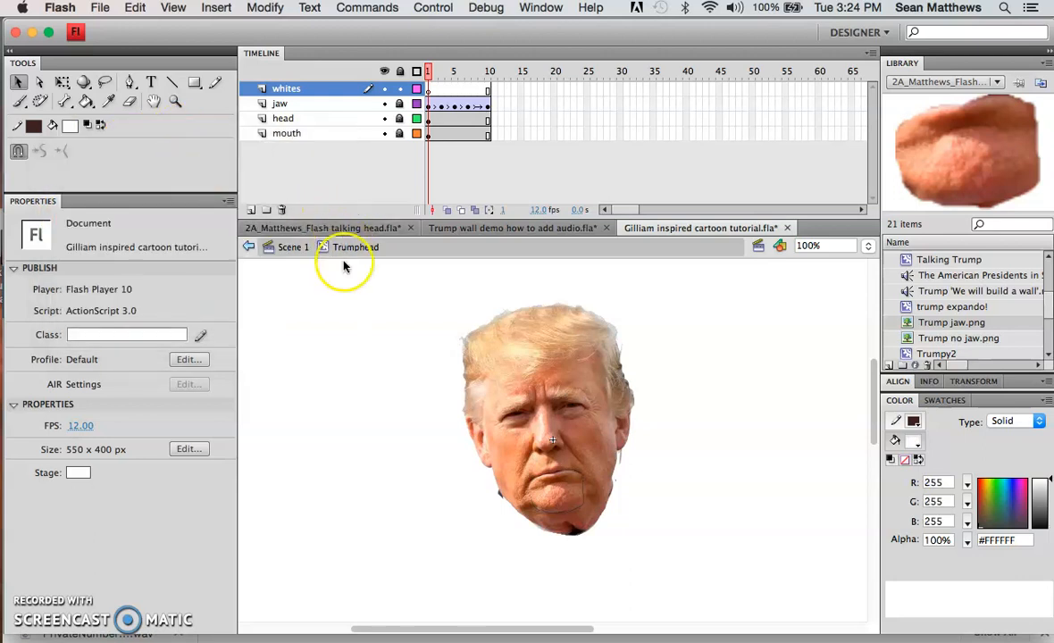
left_click(18, 104)
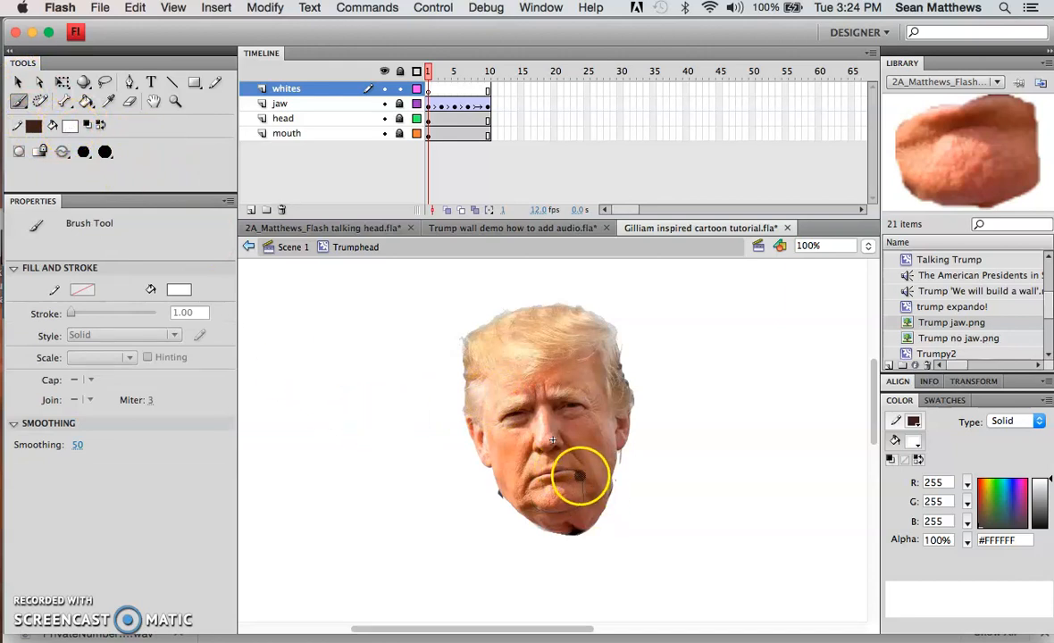
mouse_move(532, 415)
left_mouse_down()
mouse_move(505, 418)
mouse_move(529, 415)
left_mouse_up()
left_click(561, 404)
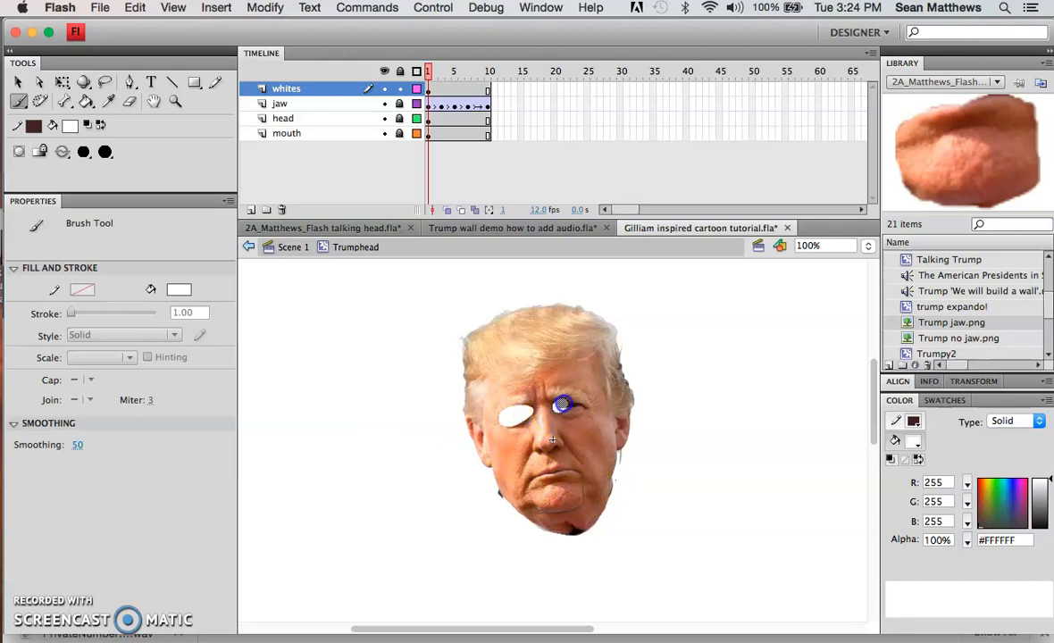
mouse_move(586, 407)
left_mouse_down()
mouse_move(567, 409)
mouse_move(579, 409)
left_mouse_up()
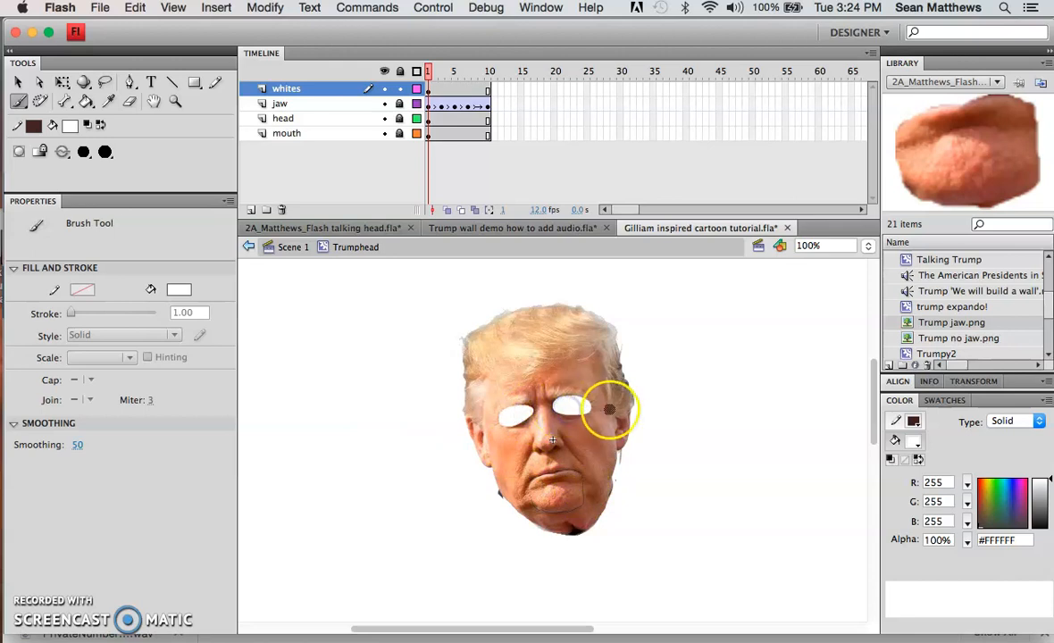
left_click(20, 83)
left_click(400, 89)
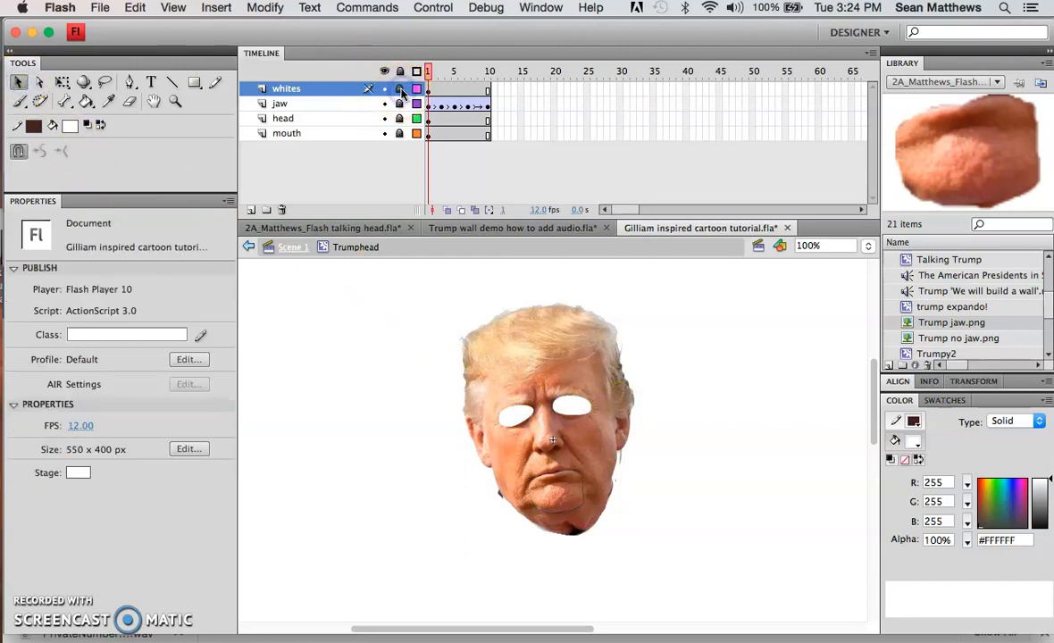
Step: Add a new layer above whites and name it pupils
left_click(253, 211)
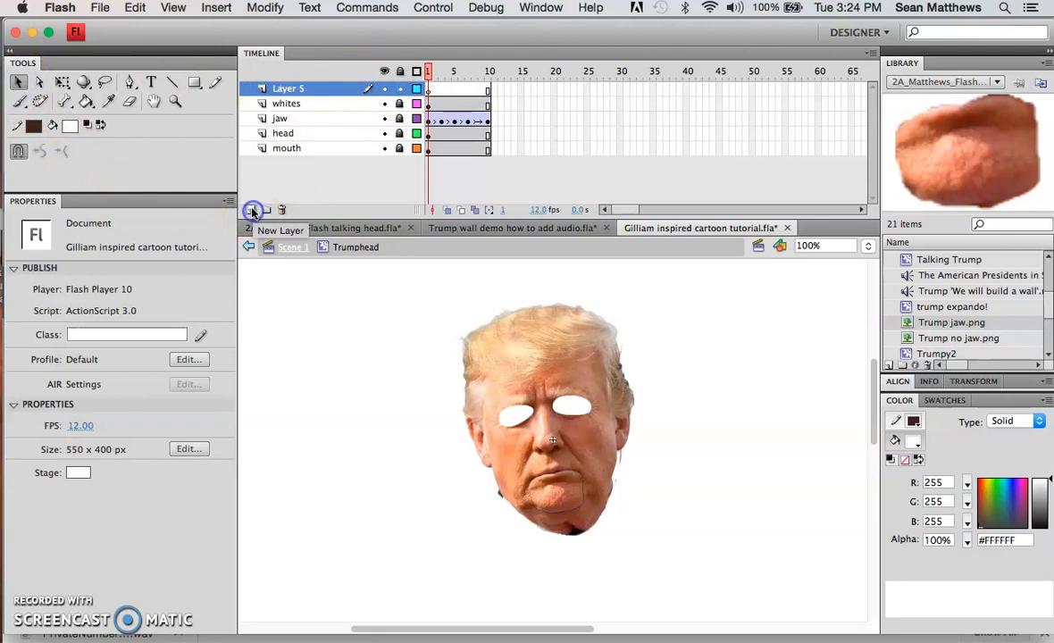
double_click(295, 90)
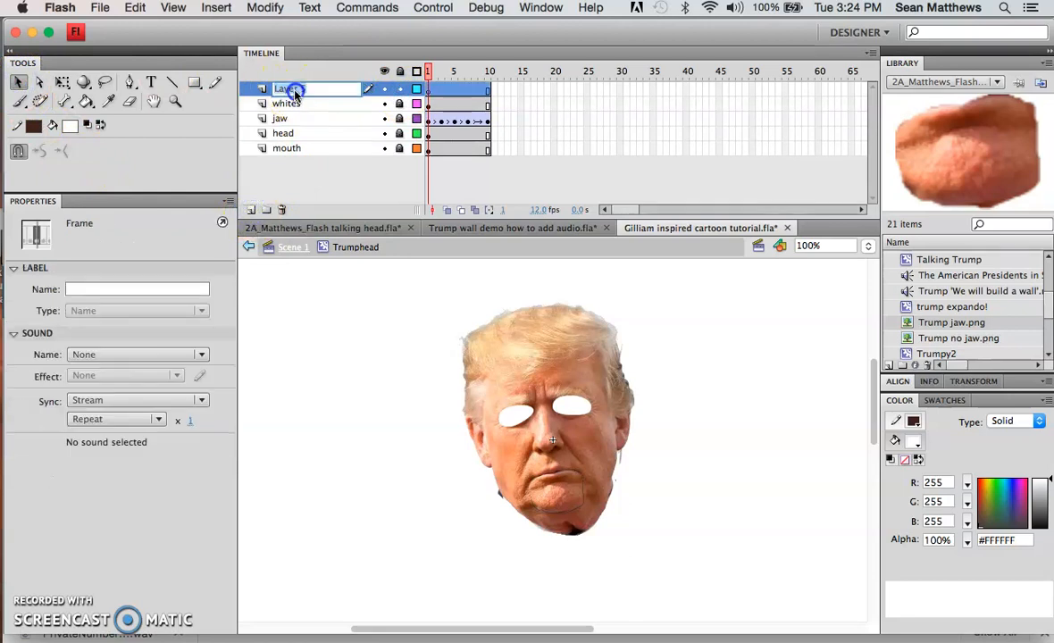
type("pupils")
key("Return")
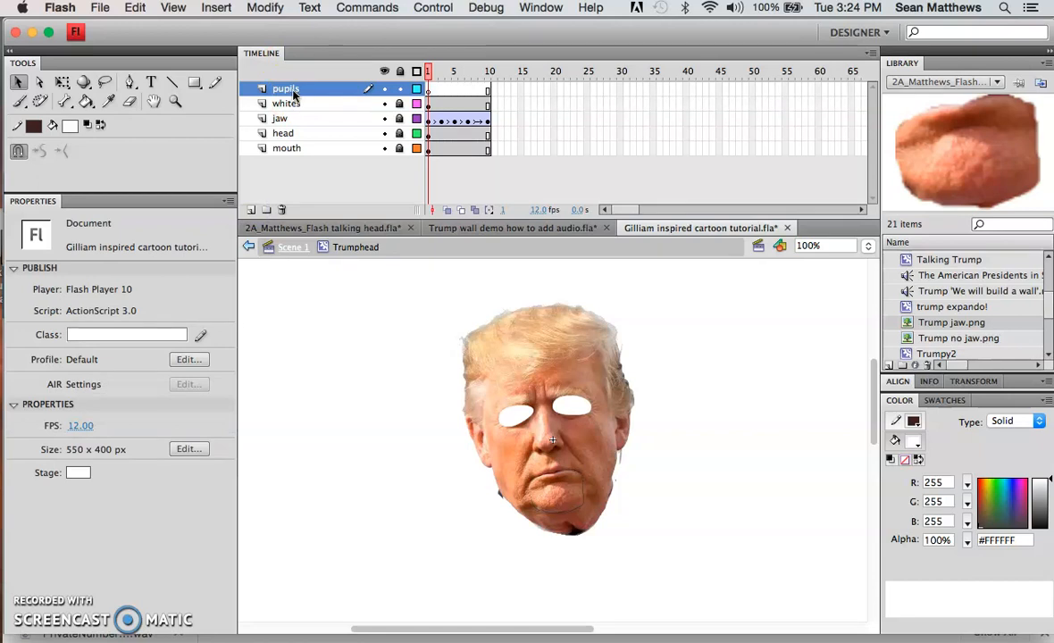
Step: Paint a black #000000 pupil in each eye with the Brush tool on frame 1 of the pupils layer
left_click(18, 101)
left_click(70, 125)
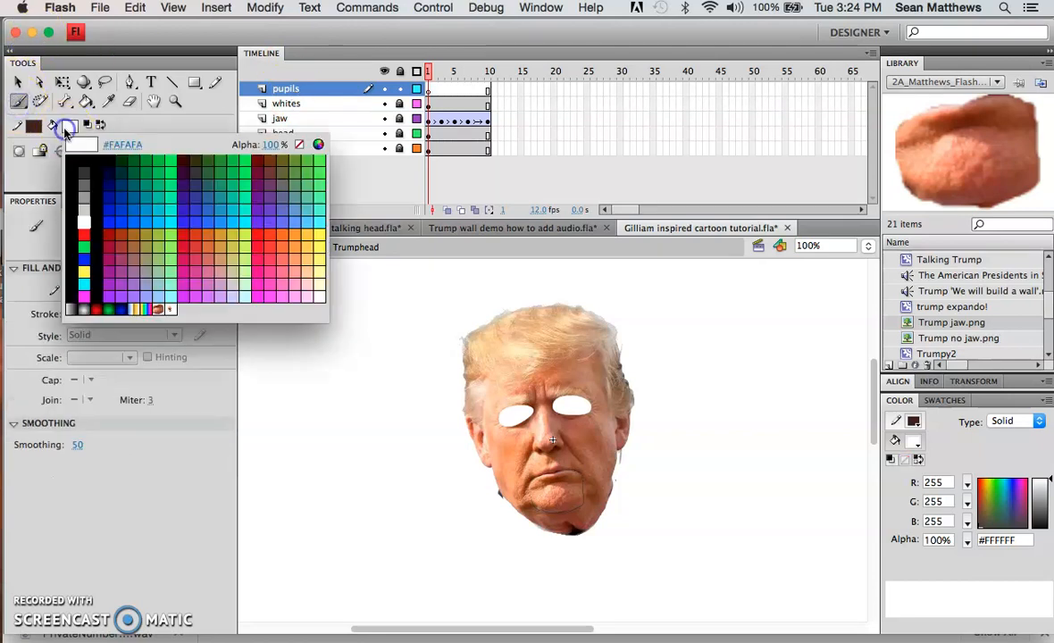
left_click(86, 164)
left_click_drag(513, 418, 572, 406)
Step: Group the two painted pupils into one object and lock the pupils layer
left_click(18, 82)
left_click_drag(462, 373, 649, 440)
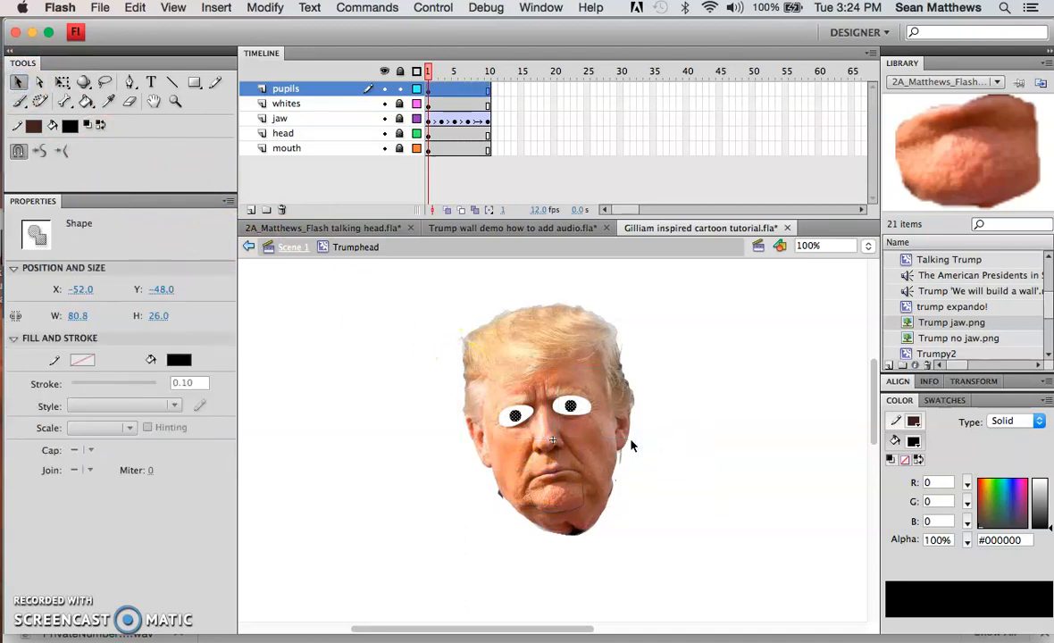
key("ctrl+g")
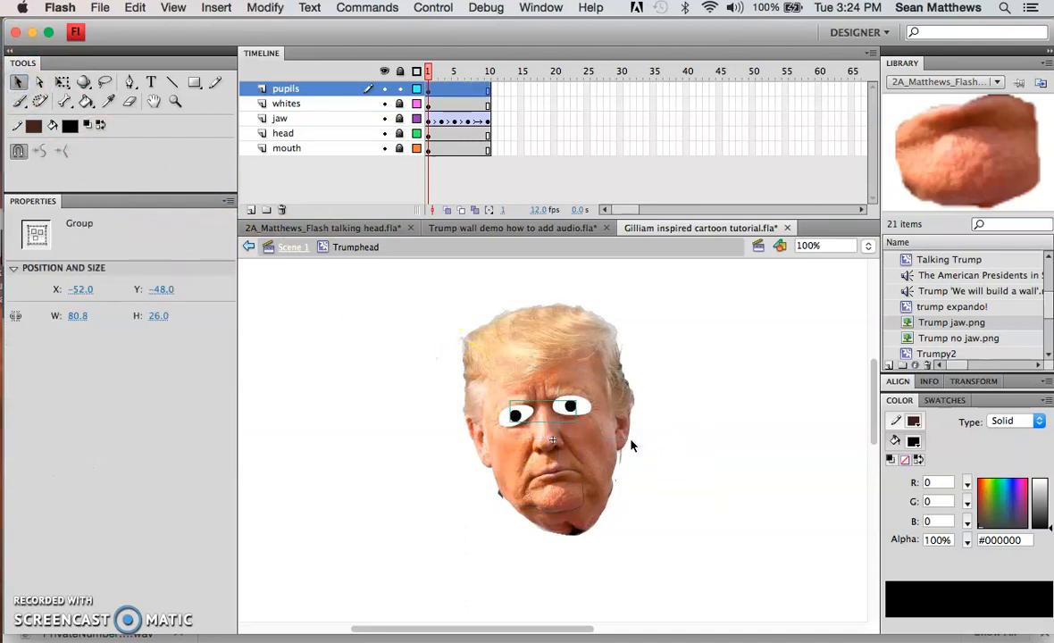
left_click(400, 89)
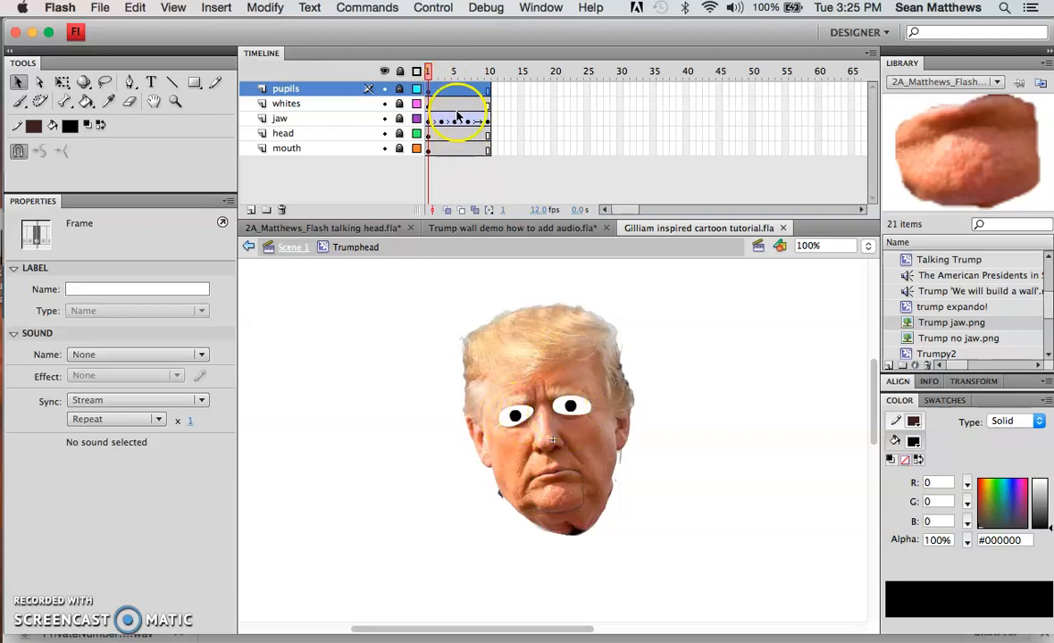
Step: Insert a keyframe at frame 10 of the pupils layer and create a classic tween from frame 1
left_click(428, 94)
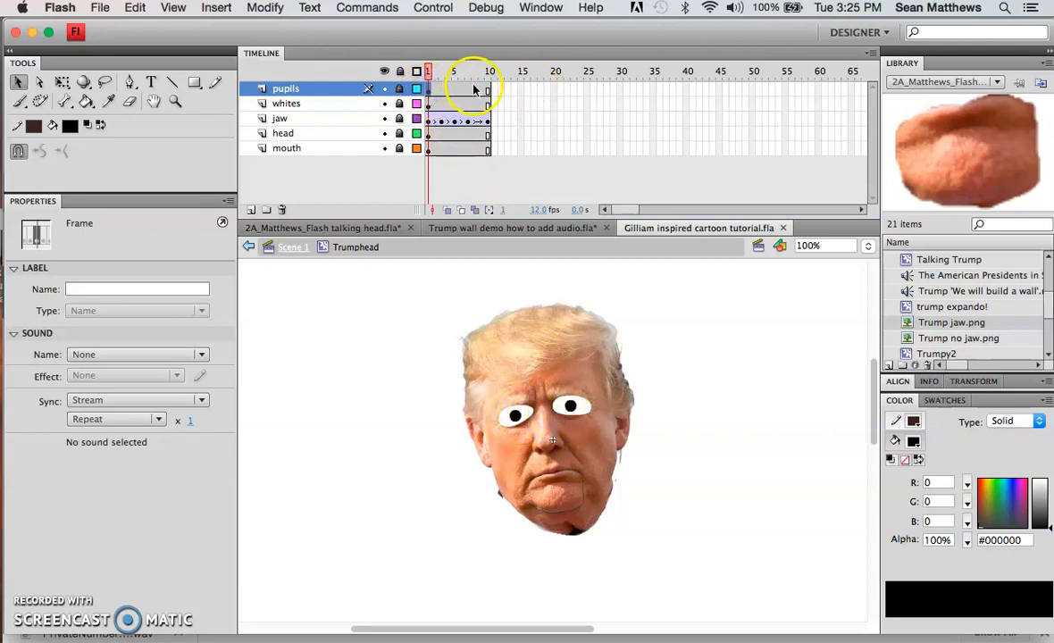
right_click(488, 92)
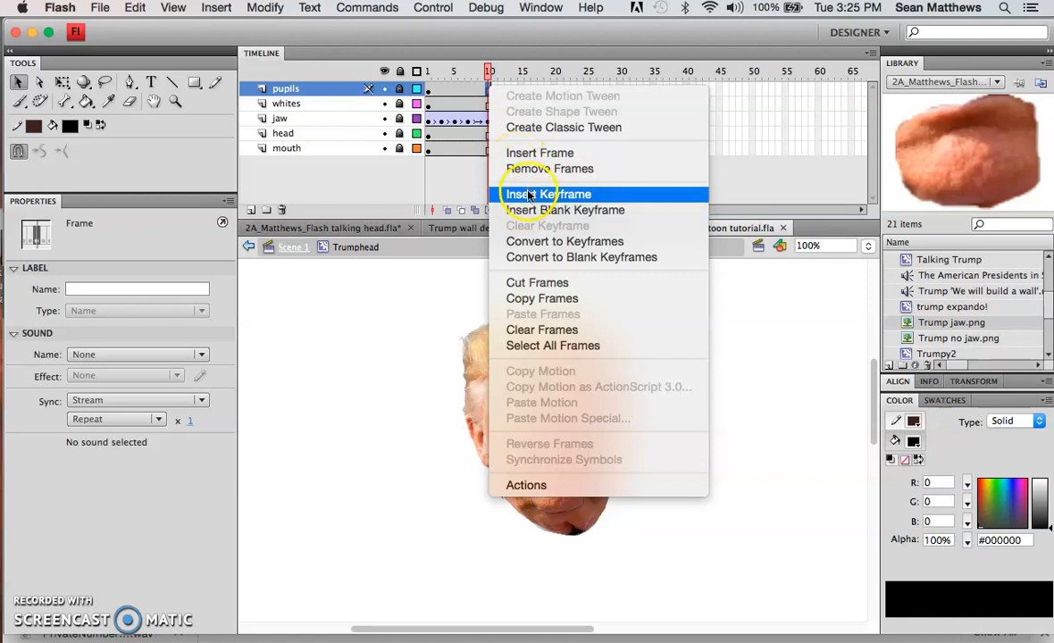
left_click(530, 195)
right_click(448, 88)
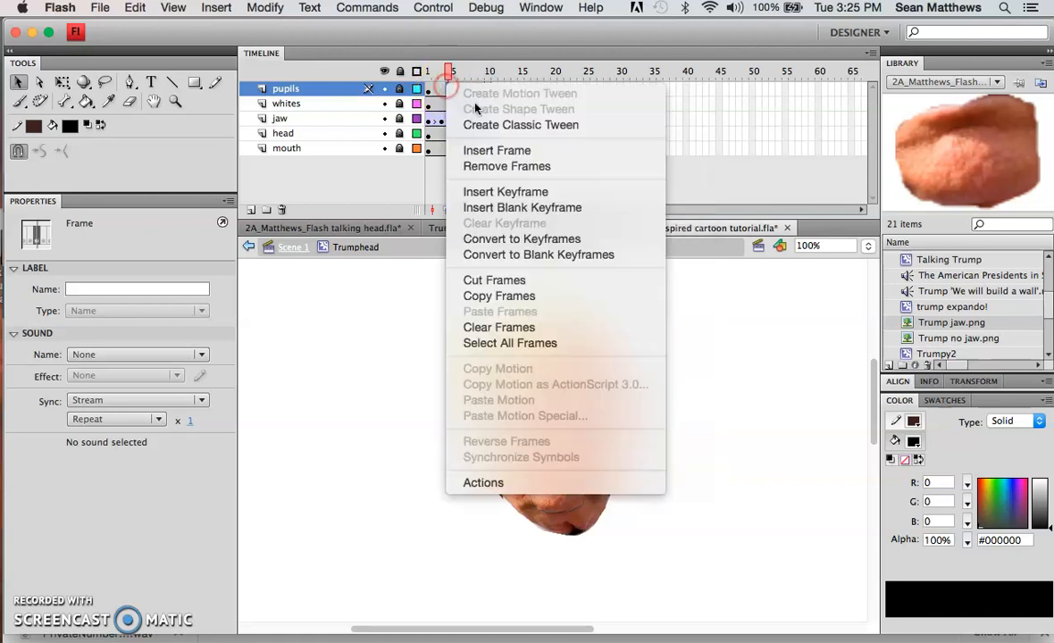
left_click(510, 124)
Step: Unlock the pupils layer and lower the pupils on frame 3 to about X -11.6, Y -27
mouse_move(451, 78)
left_mouse_down()
mouse_move(428, 71)
mouse_move(441, 72)
left_mouse_up()
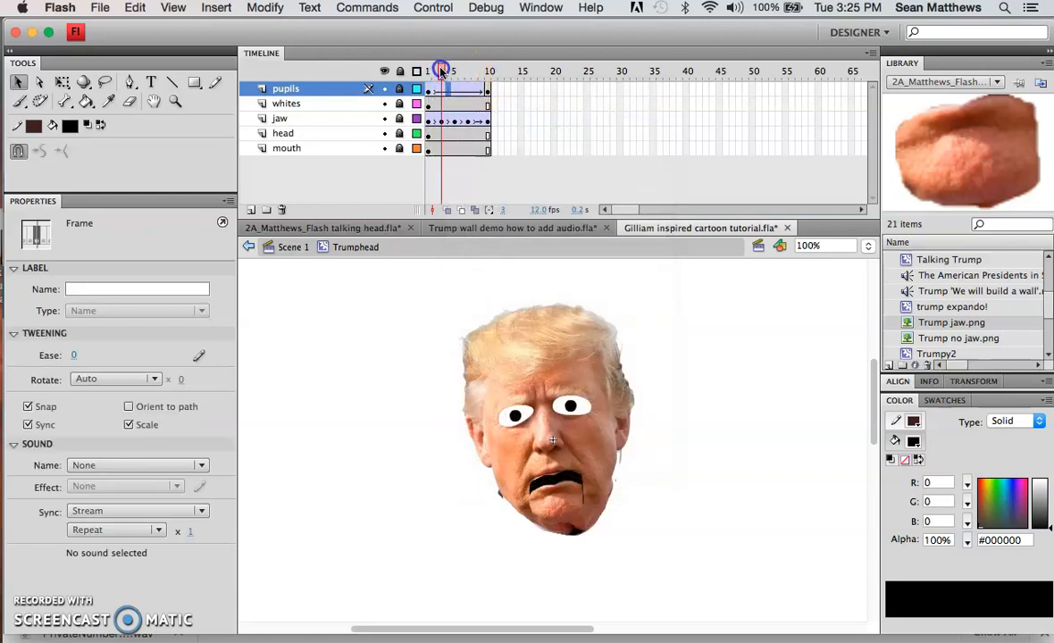
left_click(514, 422)
left_click(399, 88)
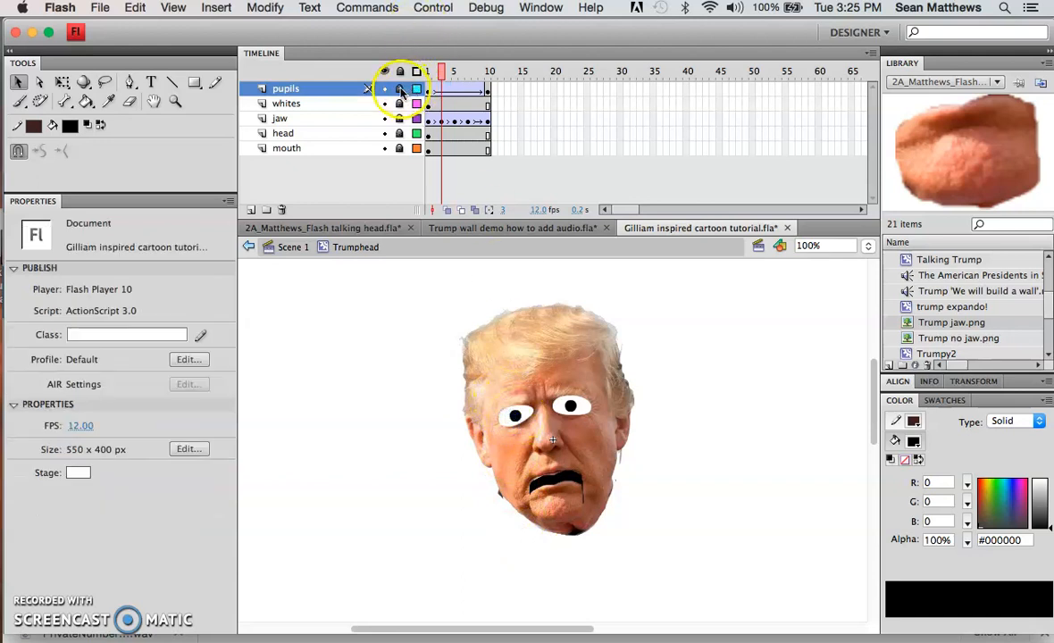
left_click_drag(518, 420, 509, 427)
left_click(516, 423)
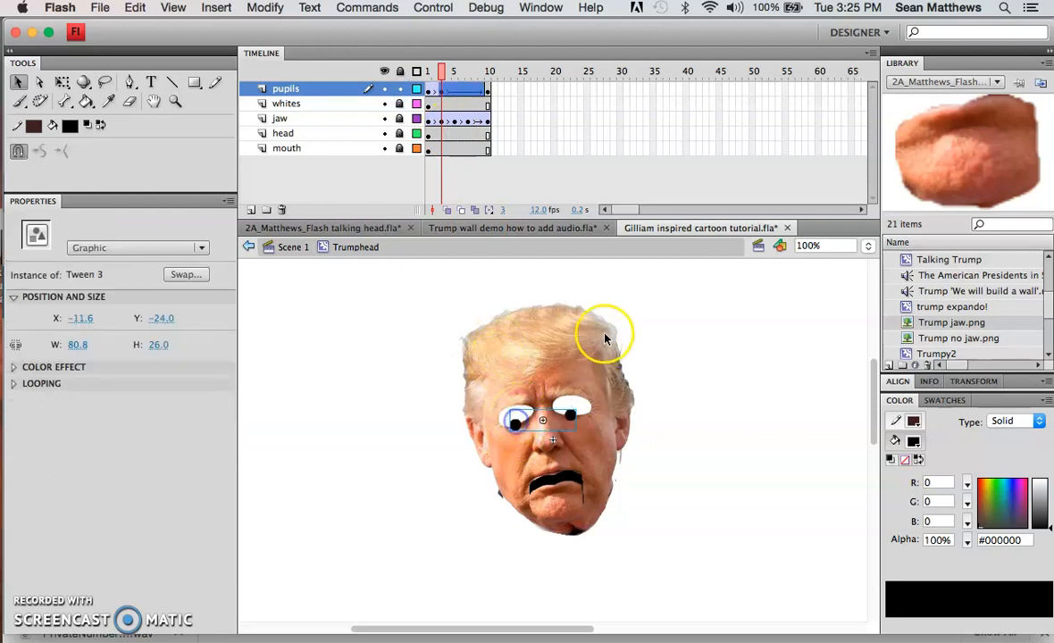
key("Up")
key("Up")
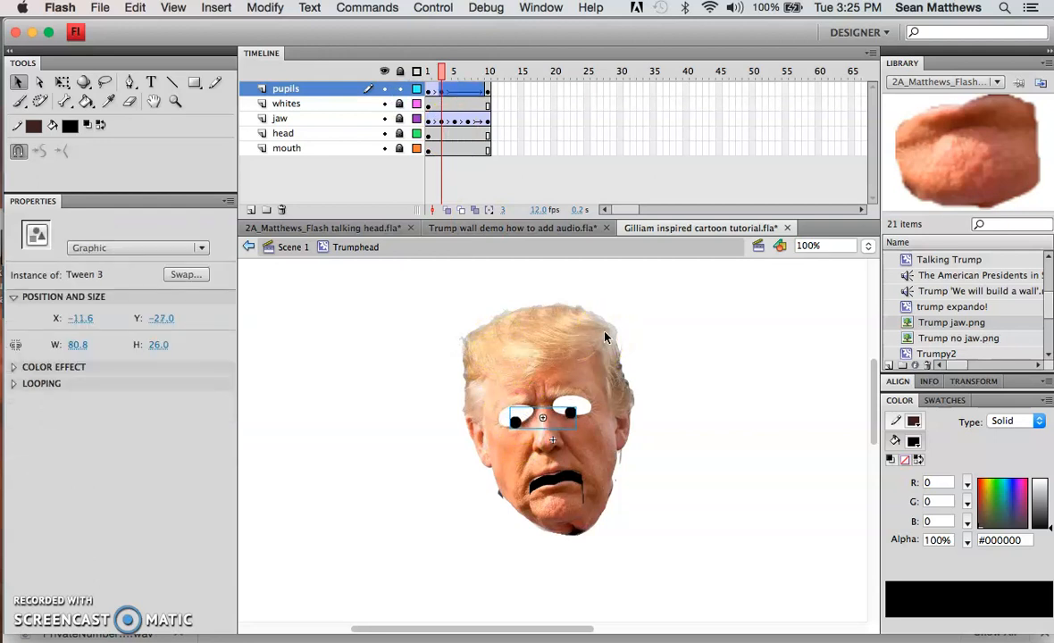
Step: Move the pupils on frame 6 up and to the right to about X 0.2, Y -42.6, and go to frame 10
left_click(460, 75)
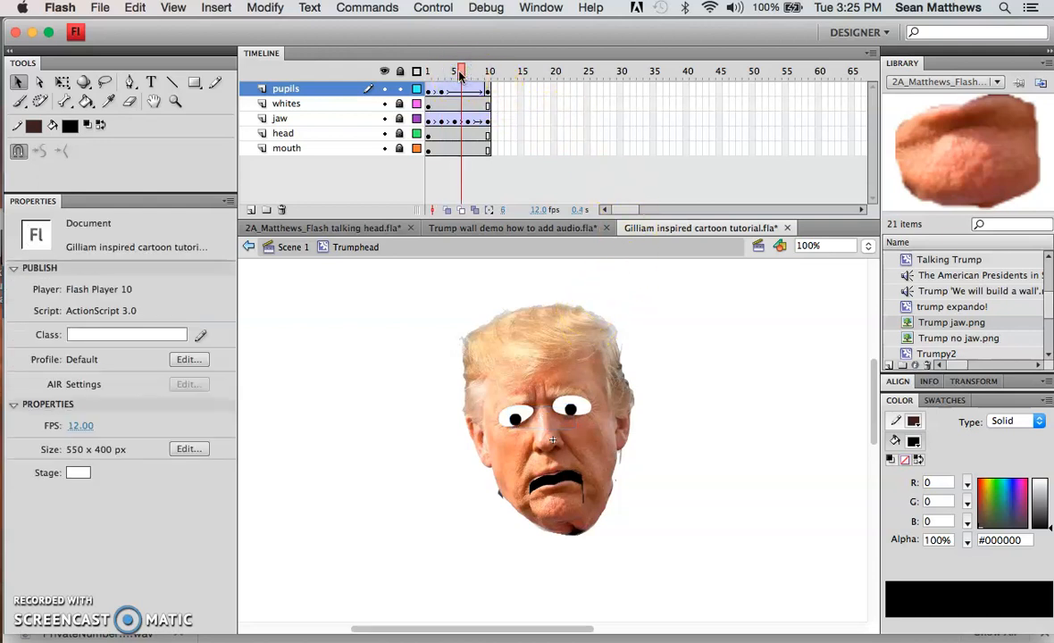
mouse_move(527, 433)
left_mouse_down()
mouse_move(516, 434)
mouse_move(527, 414)
left_mouse_up()
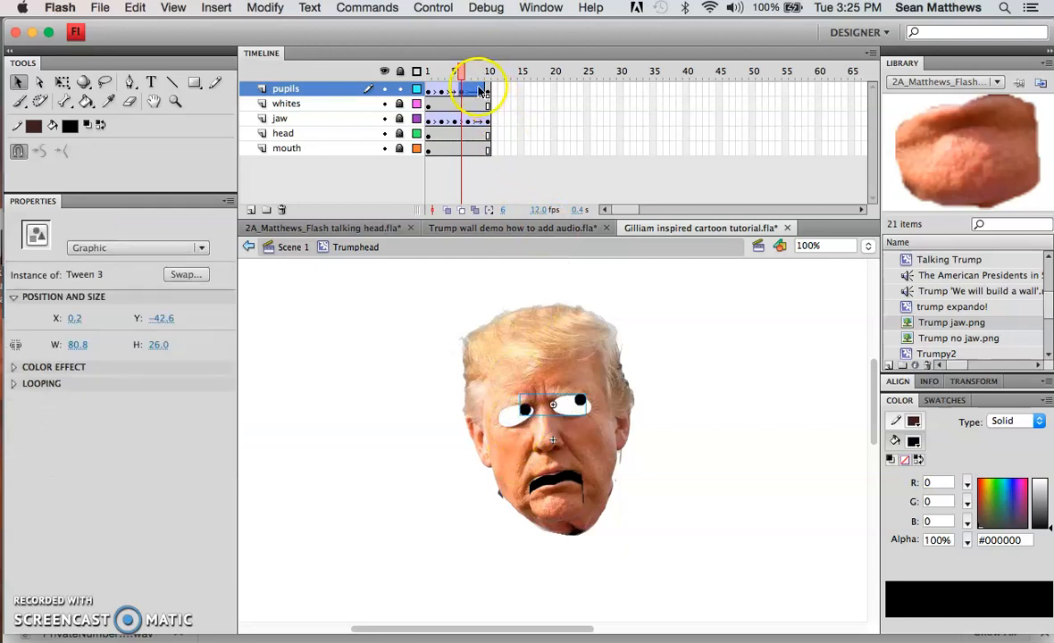
left_click(490, 90)
mouse_move(489, 75)
left_mouse_down()
mouse_move(409, 73)
mouse_move(493, 78)
left_mouse_up()
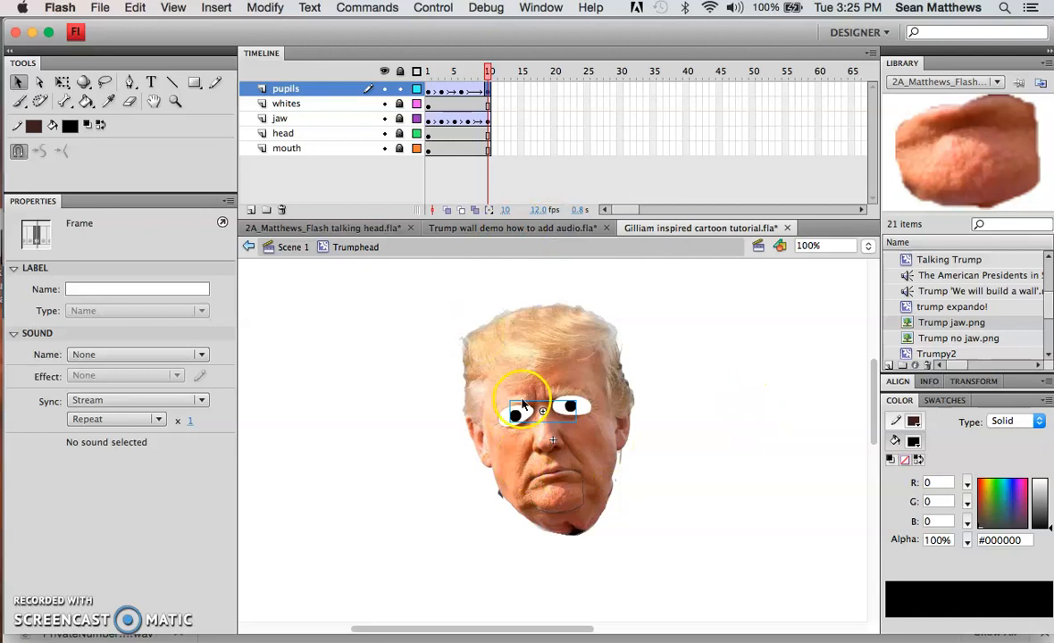
Step: Return to Scene 1 and place the Trumphead clip from the Gilliam inspired cartoon tutorial.fla library on the stage at about X 395, Y 224.5
left_click(288, 249)
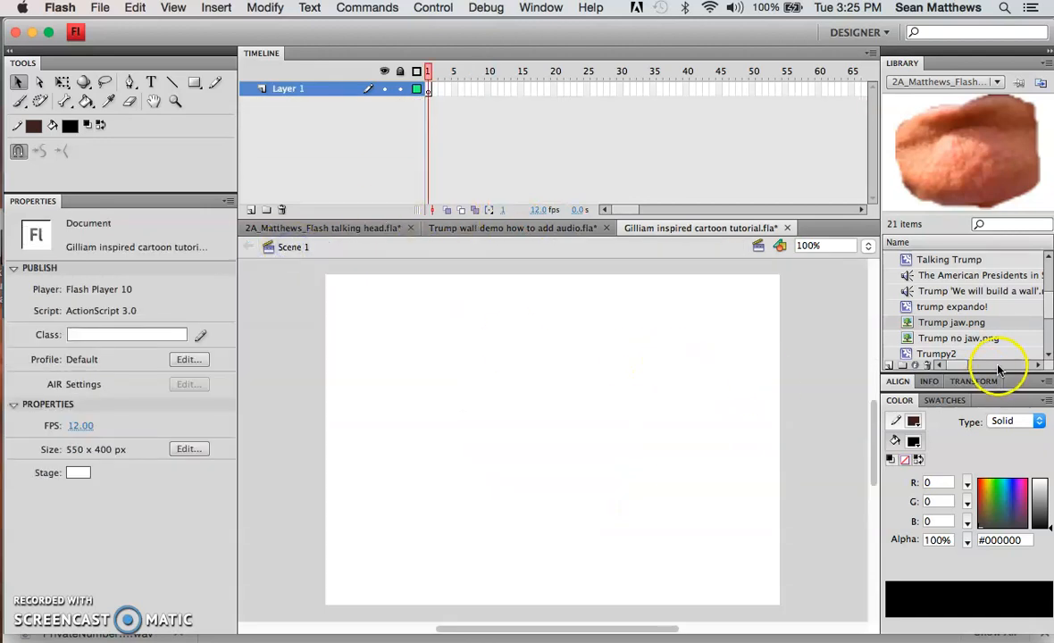
left_click_drag(1051, 307, 1047, 330)
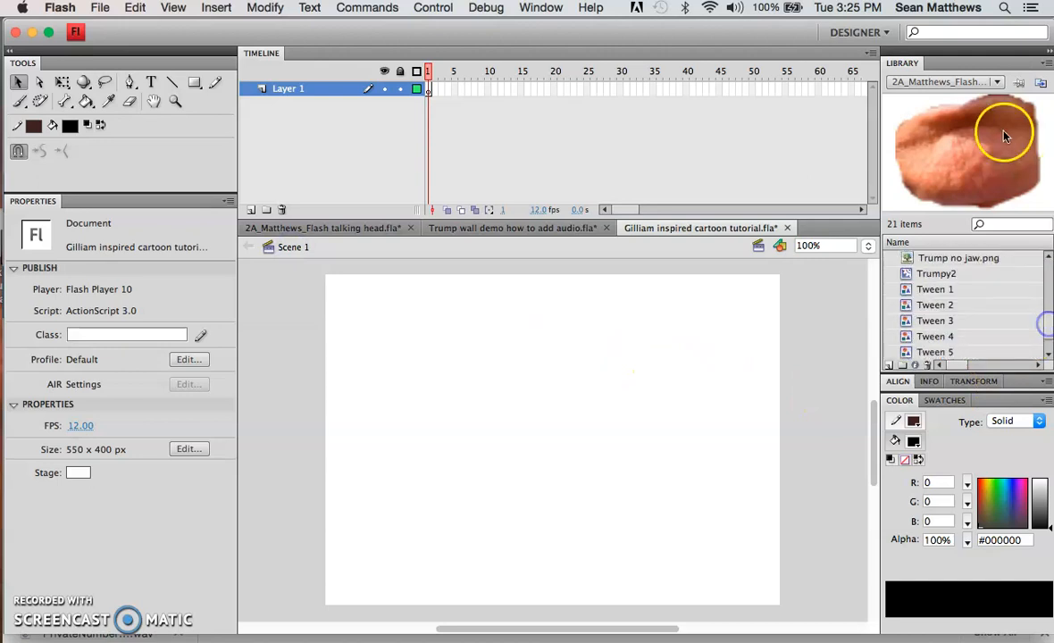
left_click(998, 82)
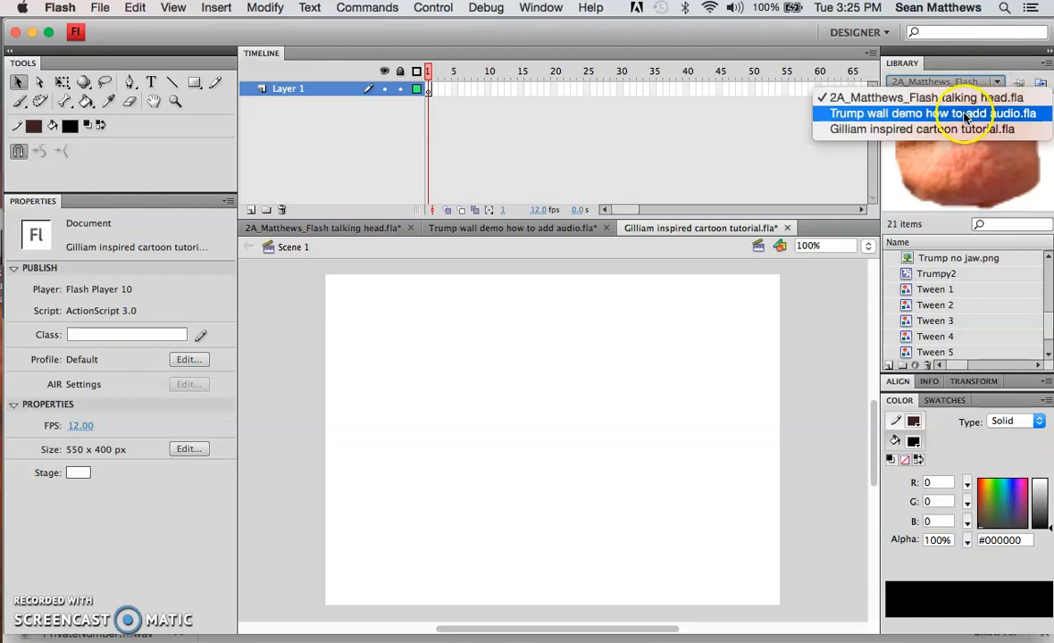
left_click(894, 127)
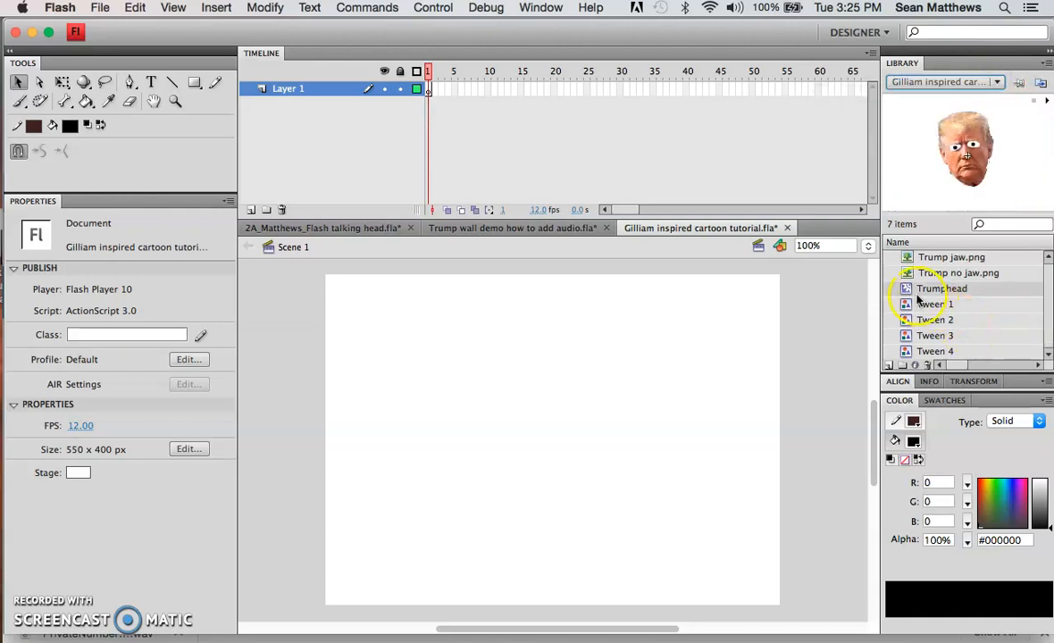
left_click_drag(748, 410, 748, 410)
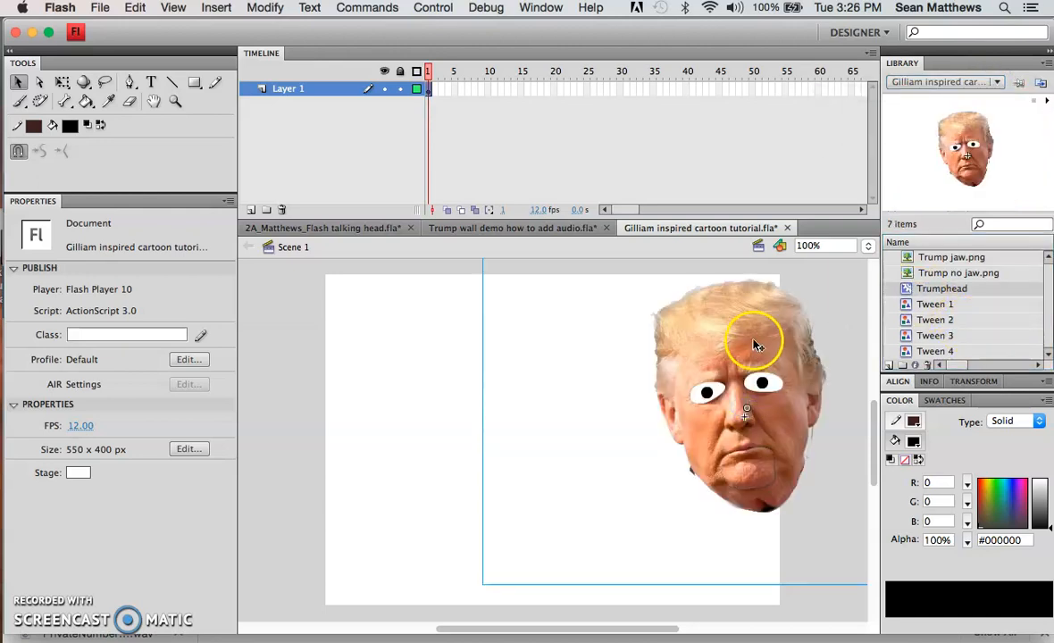
left_click_drag(755, 340, 663, 383)
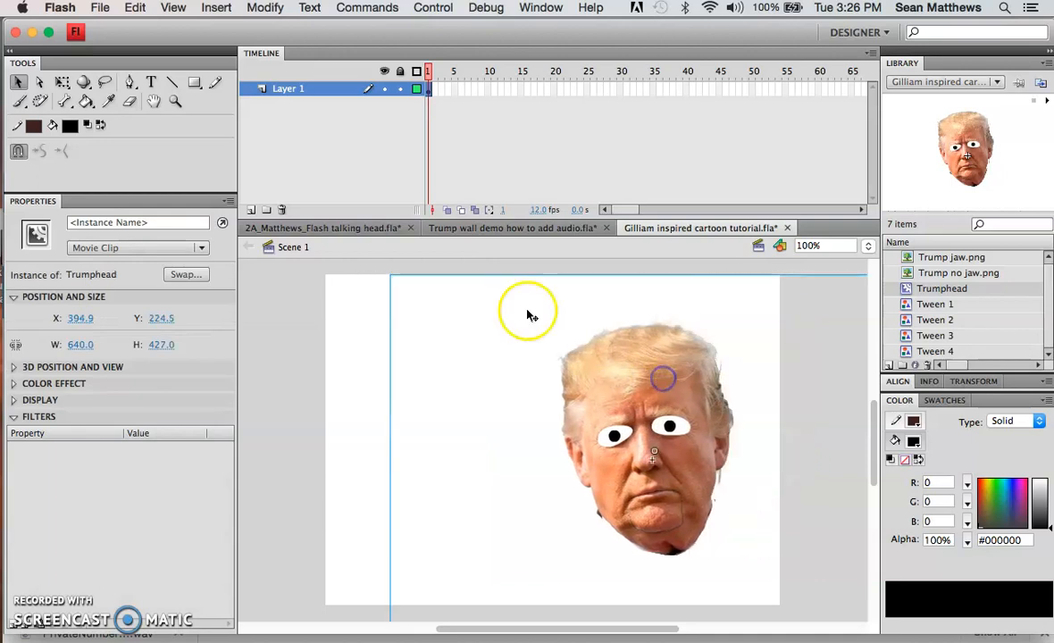
Step: Scale the Trumphead instance to about 204 x 136 and move it past the stage's right edge to about X 626, Y 197
left_click(62, 82)
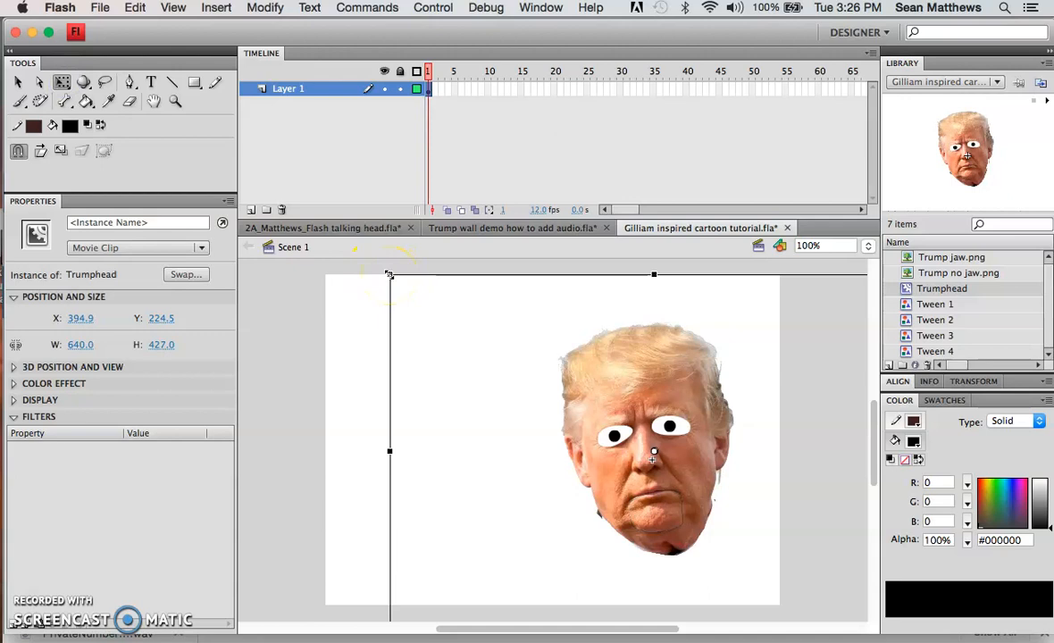
left_click_drag(389, 275, 570, 383)
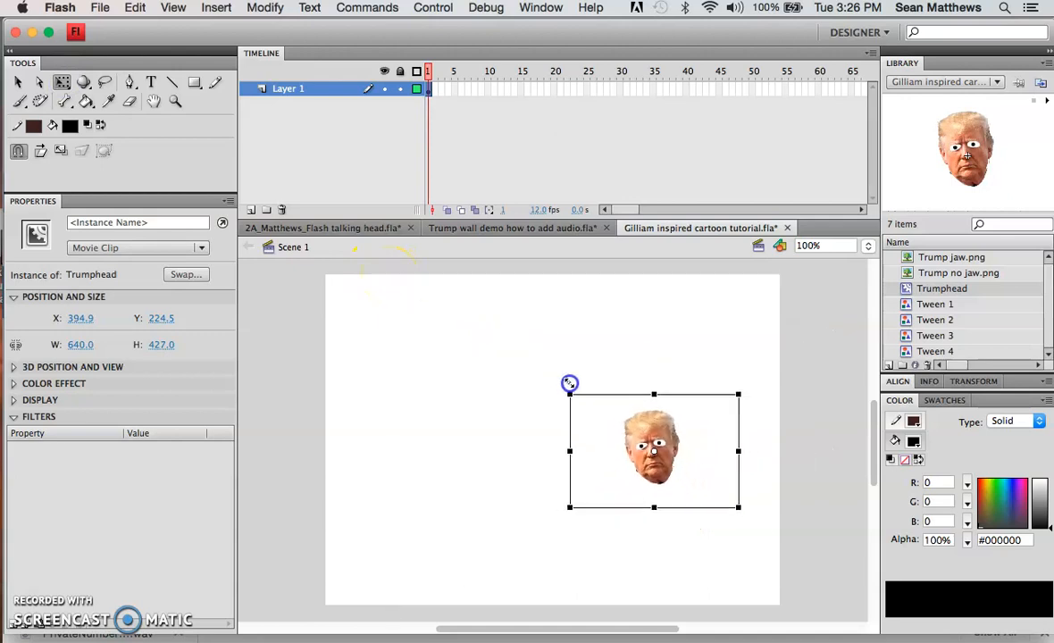
left_click_drag(653, 432, 842, 418)
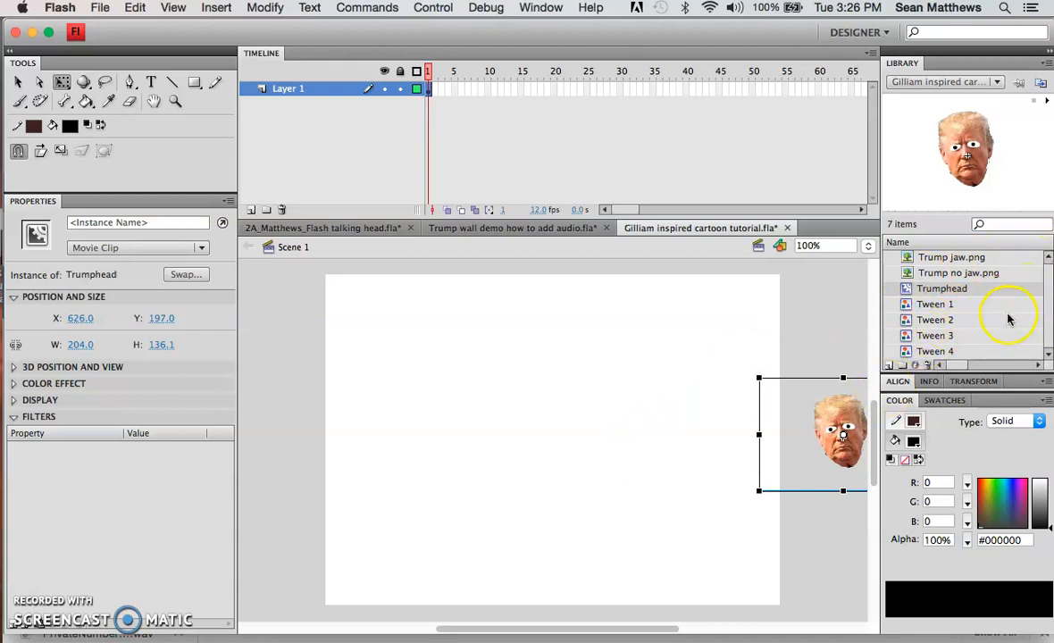
Step: Animate the head across the stage with a classic tween to a keyframe at frame 34, ending at X -58, Y 197
left_click(649, 89)
right_click(648, 89)
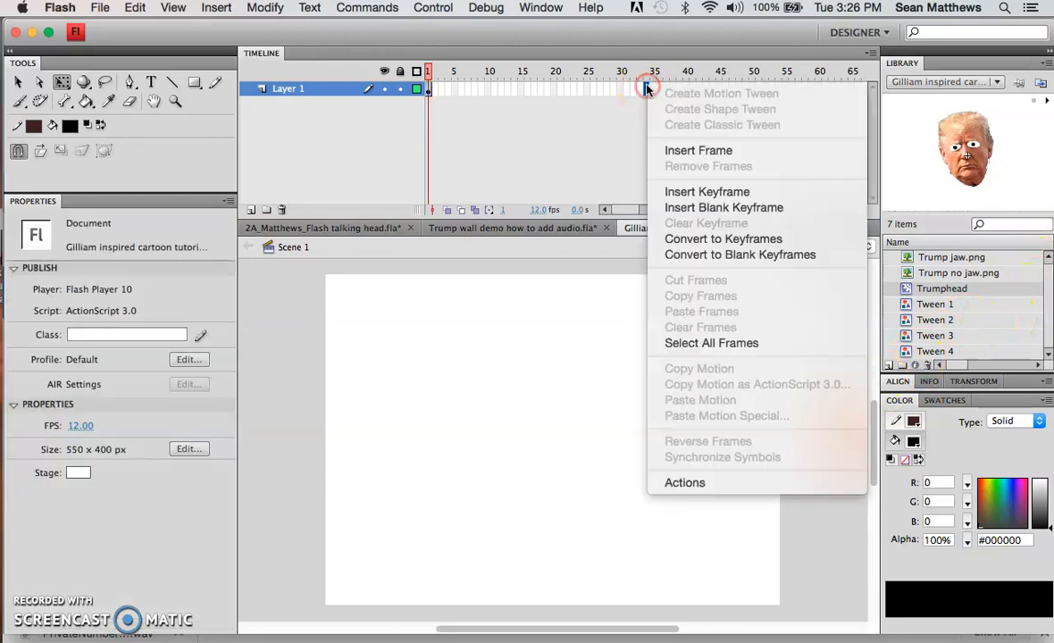
left_click(706, 192)
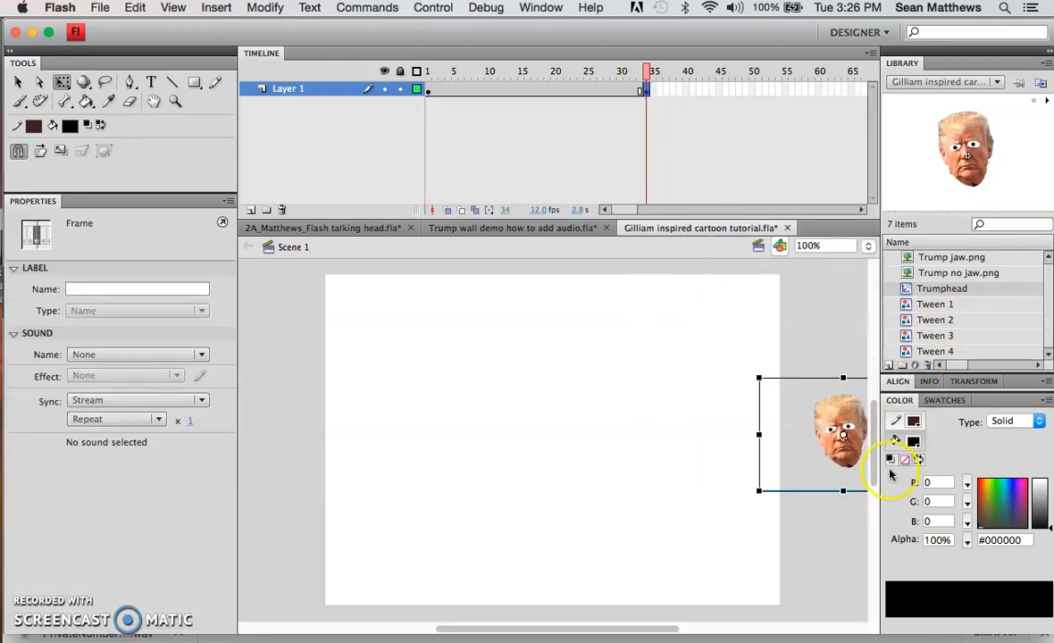
left_click_drag(839, 413, 278, 410)
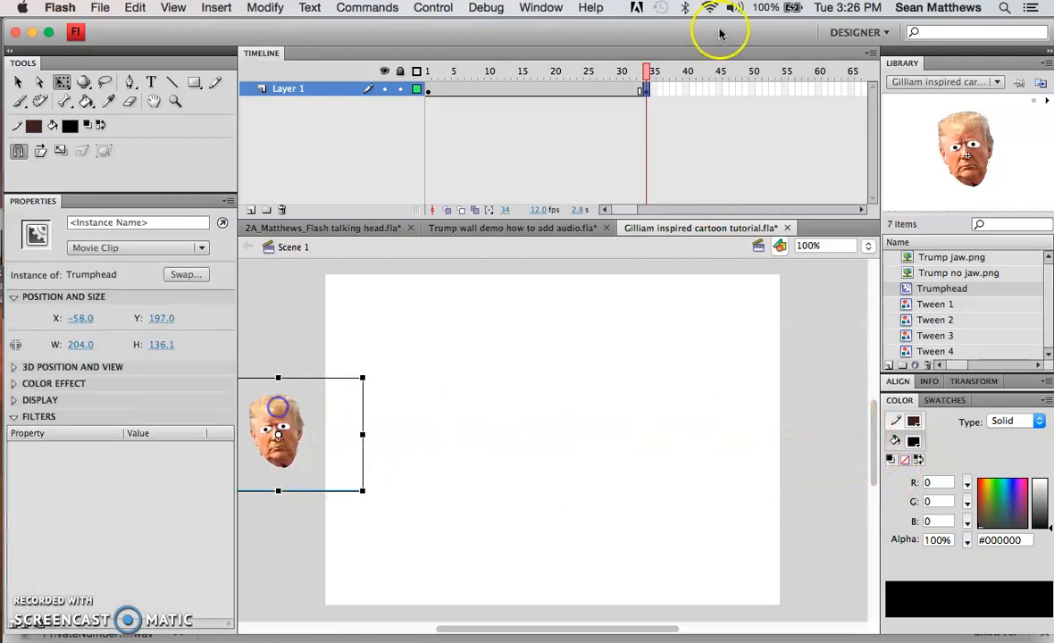
right_click(581, 88)
left_click(636, 125)
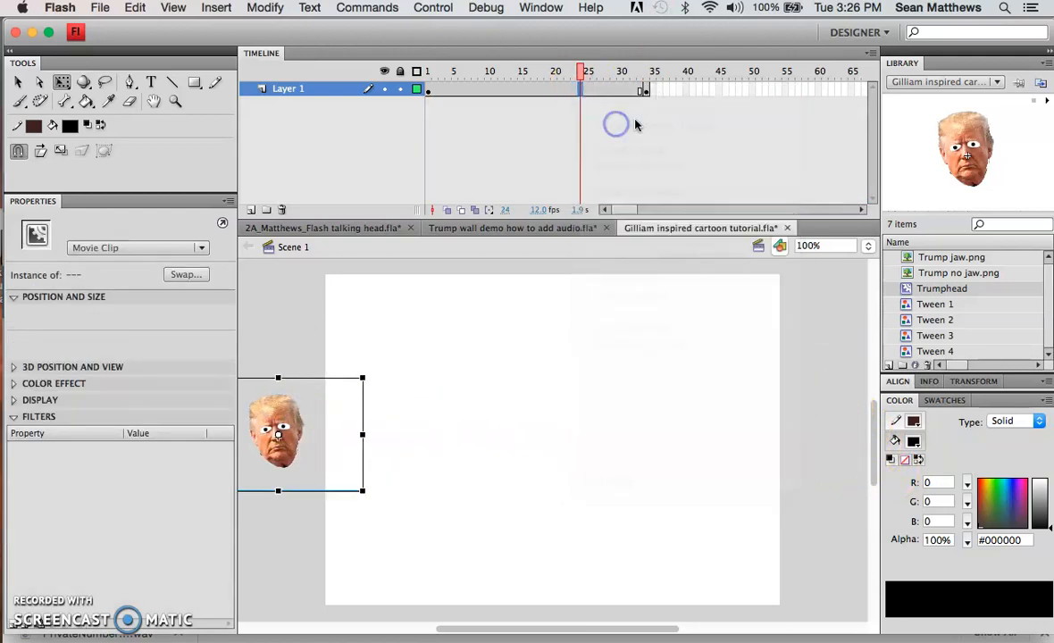
Step: Preview the moving head with Test Scene and close the preview
left_click(434, 7)
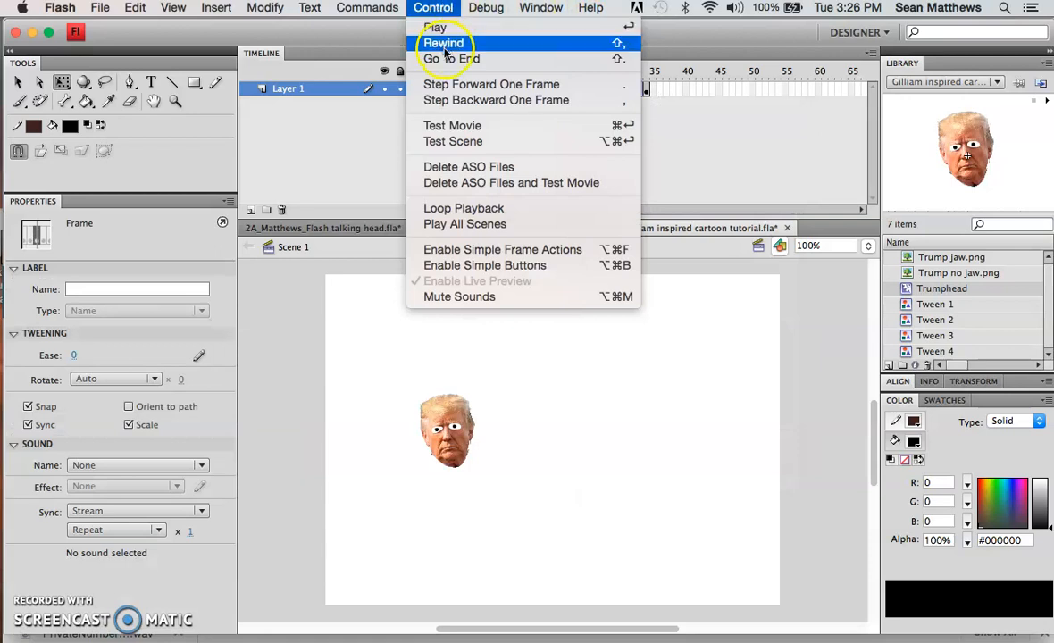
left_click(450, 141)
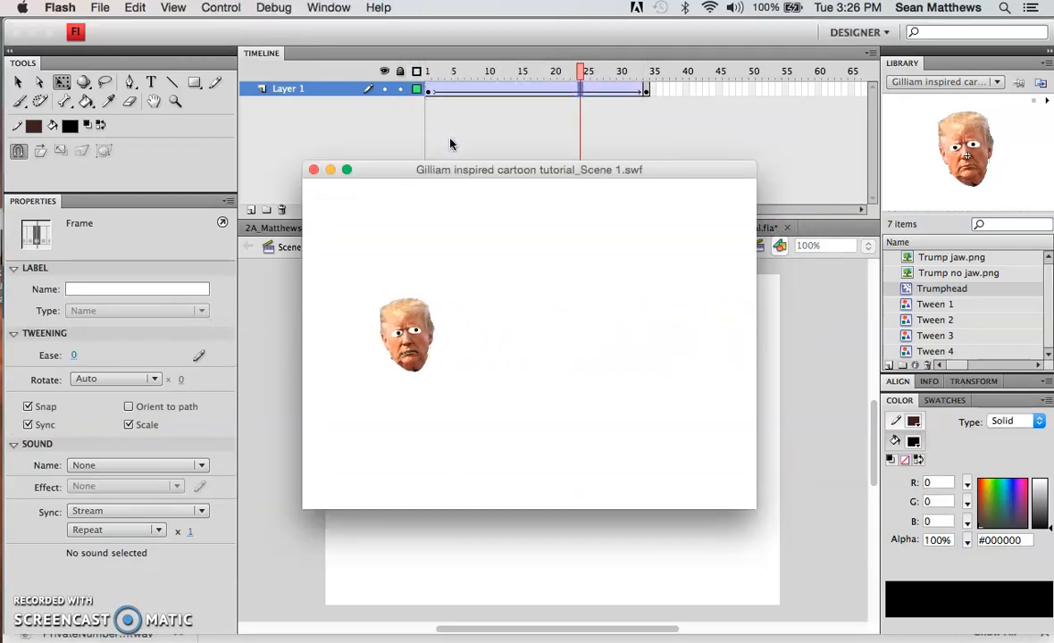
left_click(314, 169)
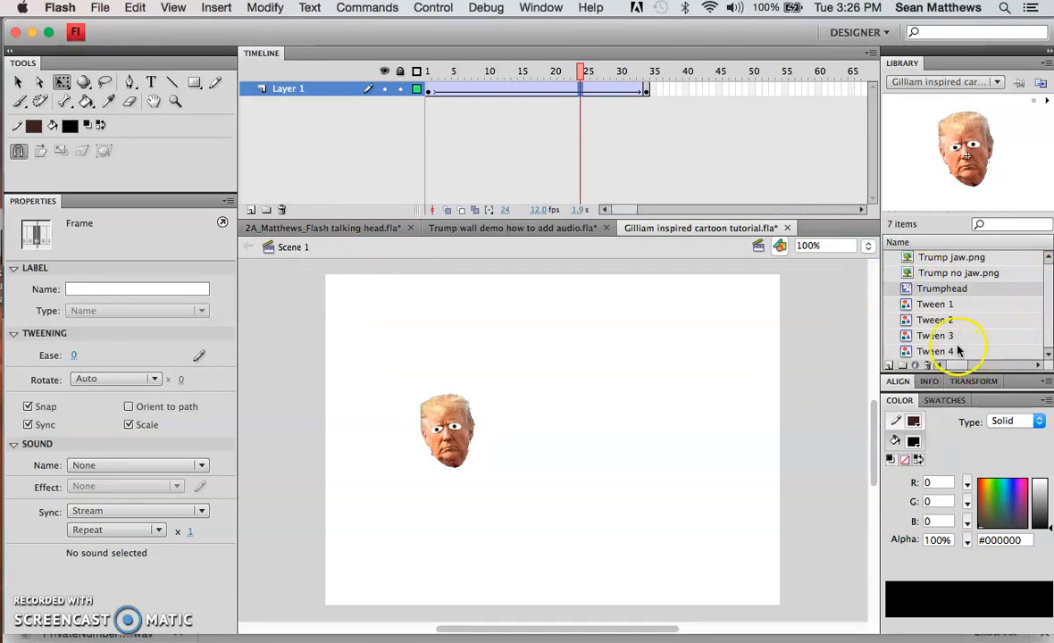
Step: Show the library of the Flash talking head document and add a new layer named office above Layer 1
left_click(996, 83)
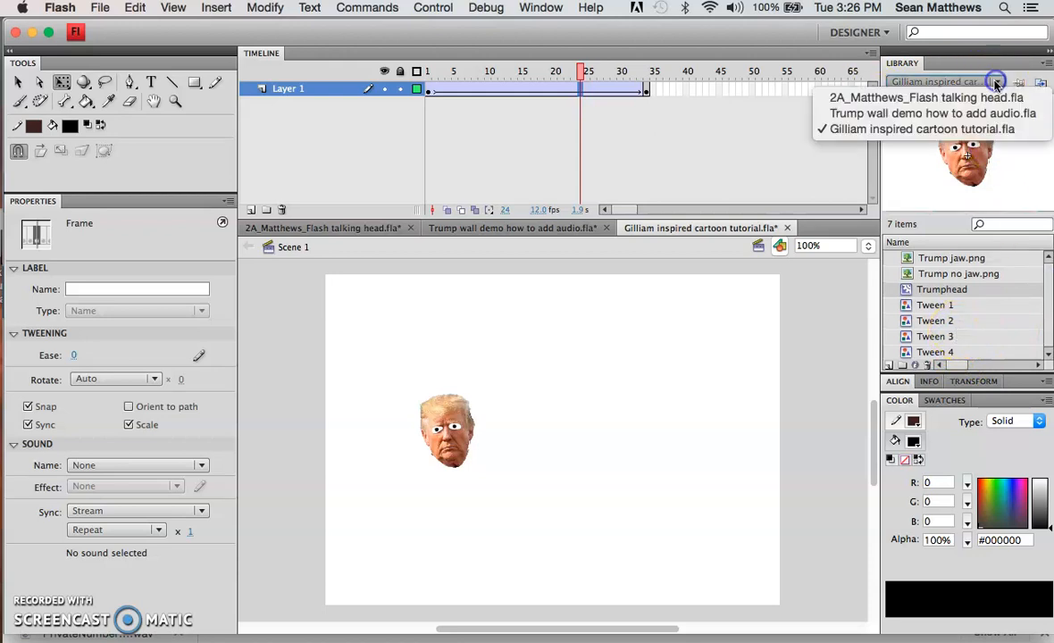
left_click(930, 100)
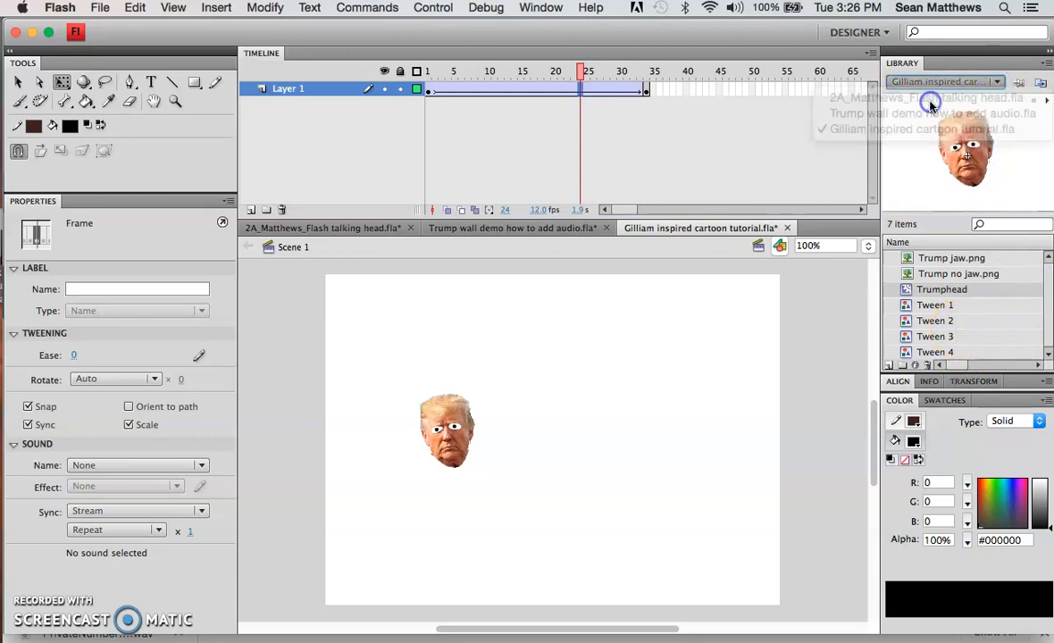
left_click(284, 91)
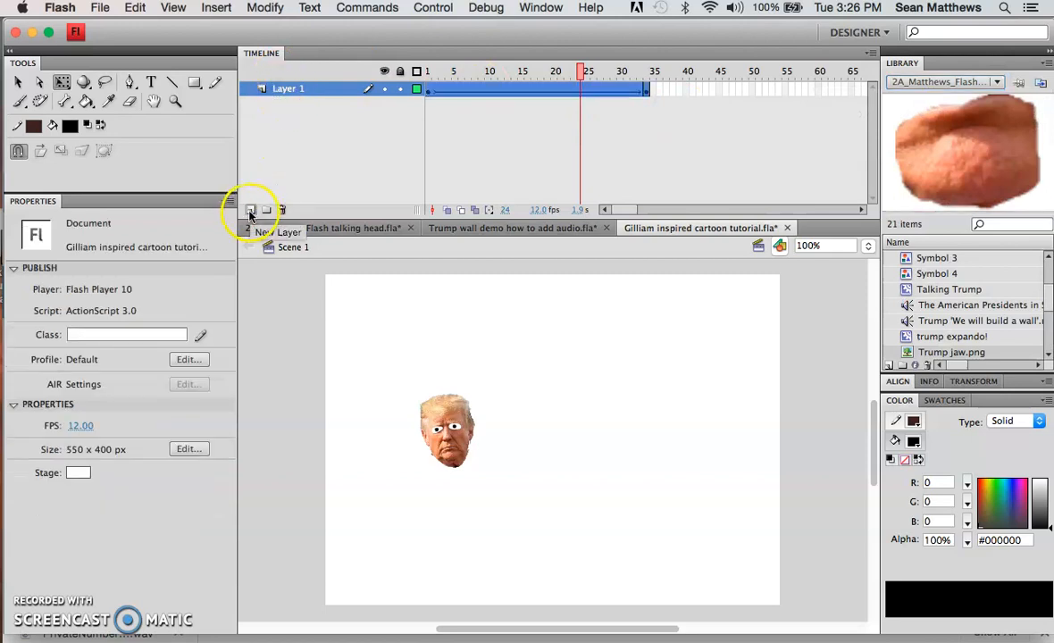
left_click(251, 210)
double_click(298, 89)
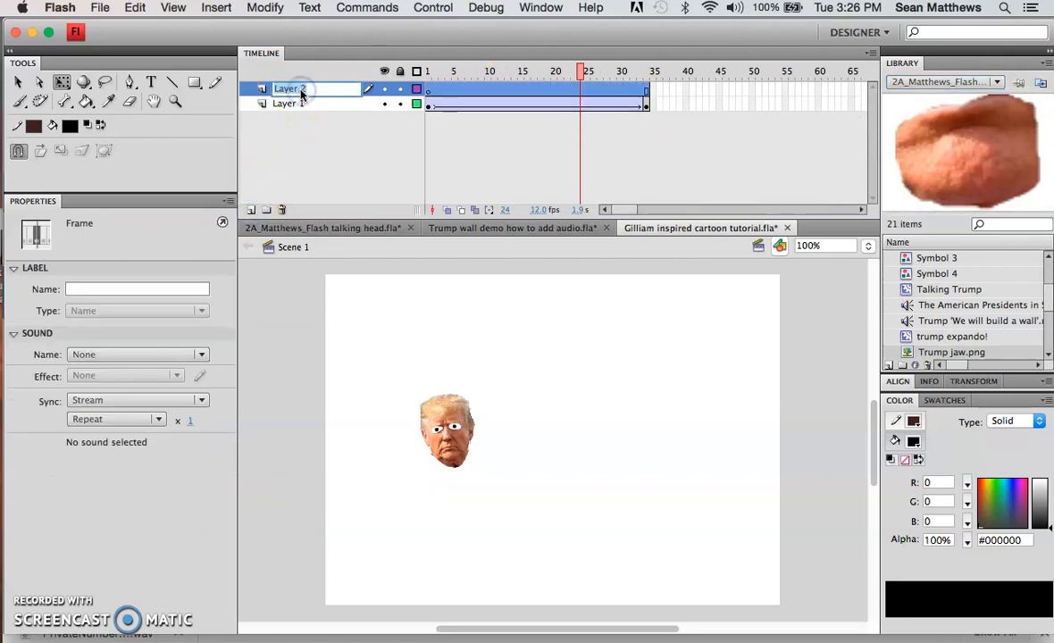
type("office")
key("Return")
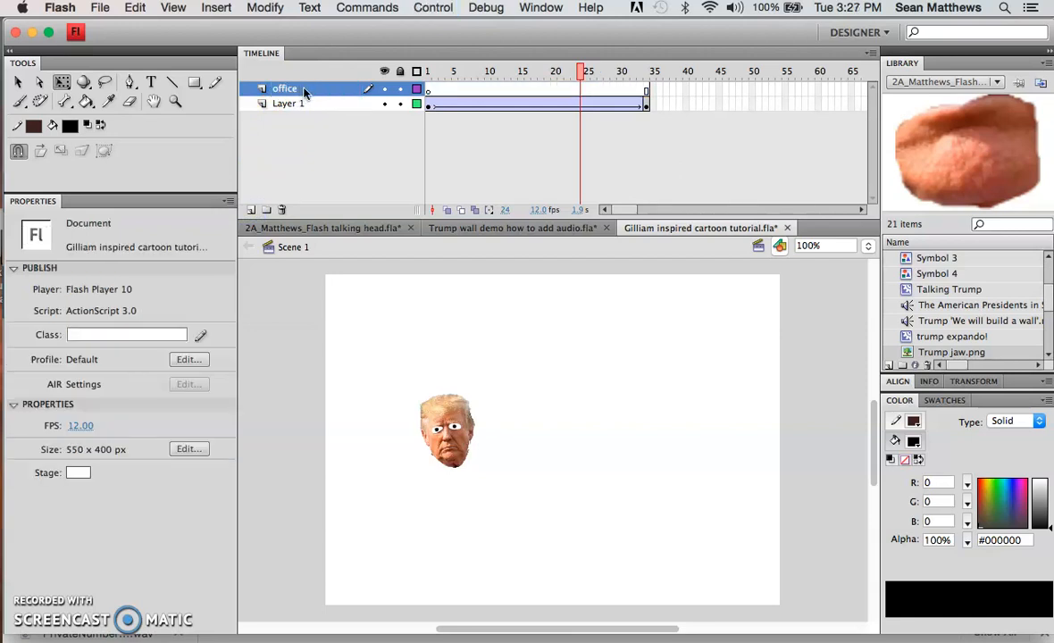
Step: Rename Layer 1 to head and lock it
double_click(301, 103)
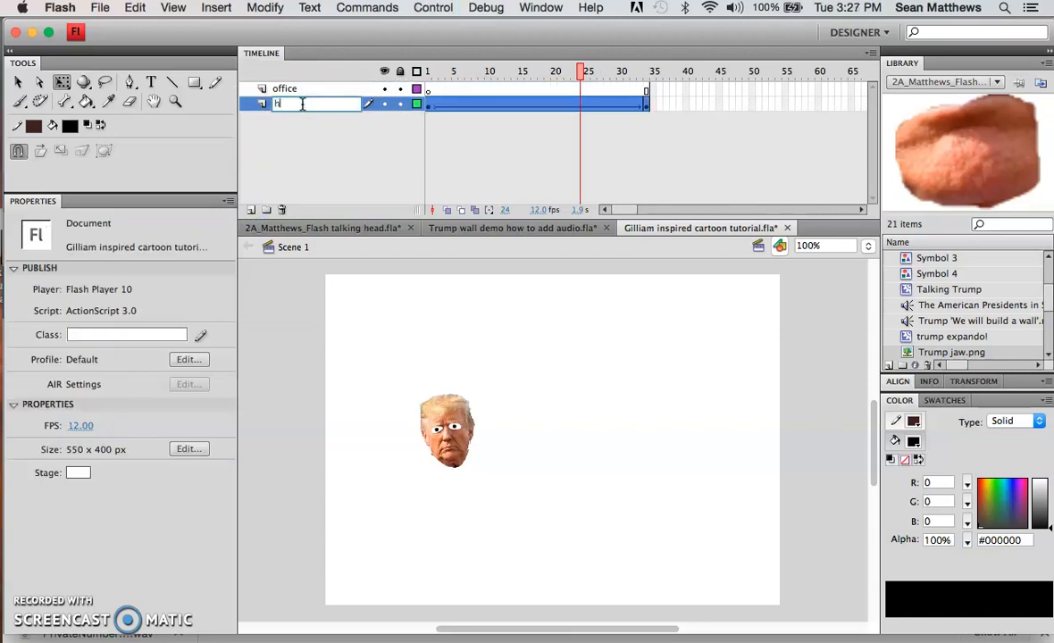
key("Return")
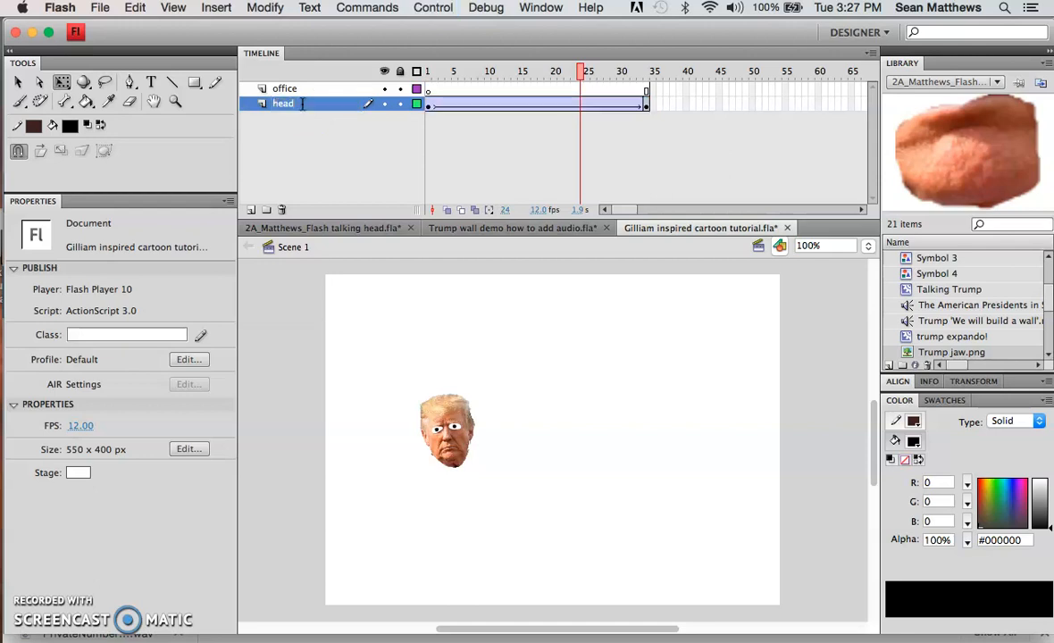
left_click(399, 105)
Step: Place OvalOffice-1.png from the library on the office layer, centred over the stage at about X -221, Y -153
left_click(309, 89)
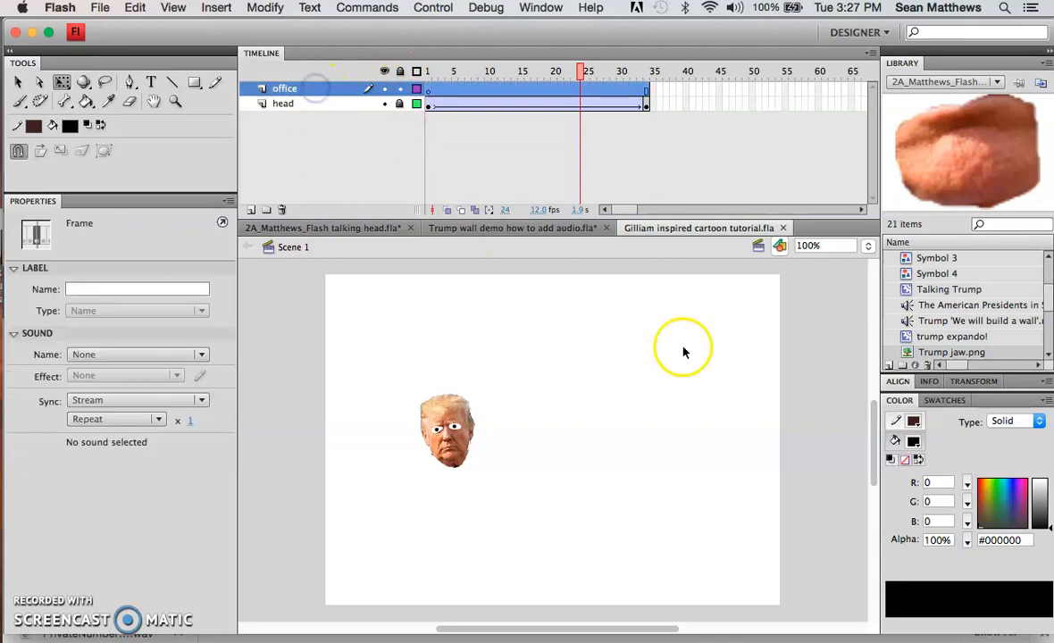
scroll(978, 326, "down", 5)
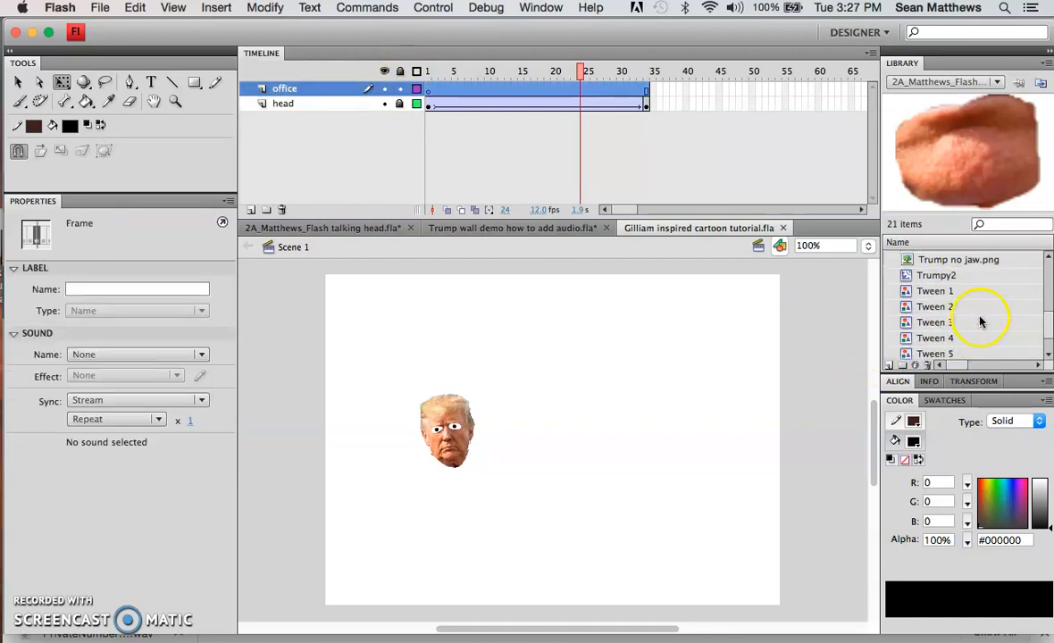
scroll(981, 320, "up", 4)
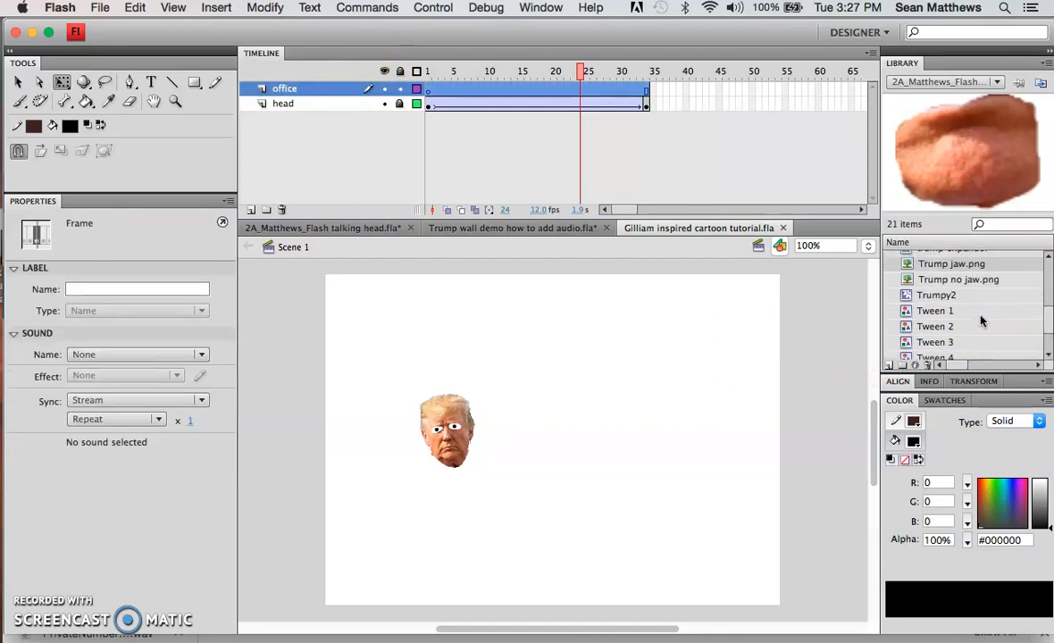
scroll(981, 320, "up", 5)
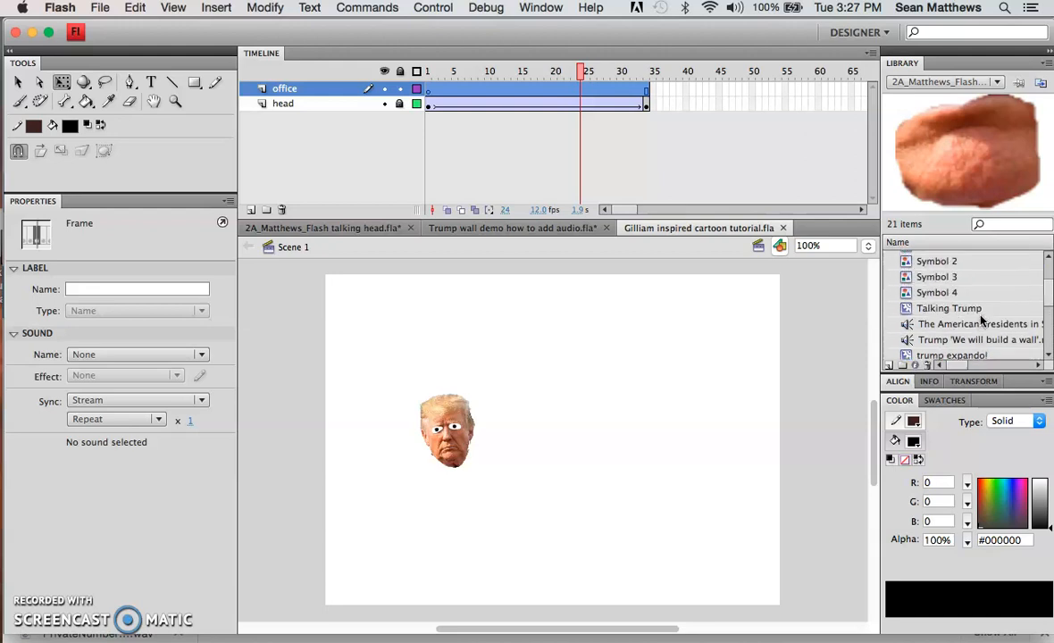
scroll(981, 320, "up", 1)
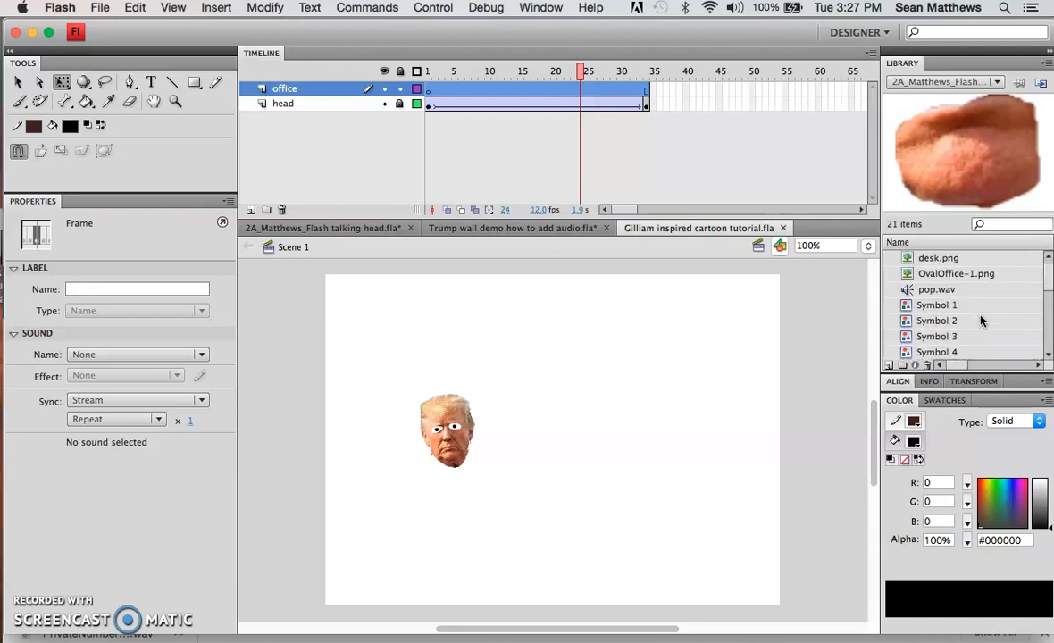
left_click_drag(907, 274, 530, 464)
left_click_drag(518, 576, 533, 491)
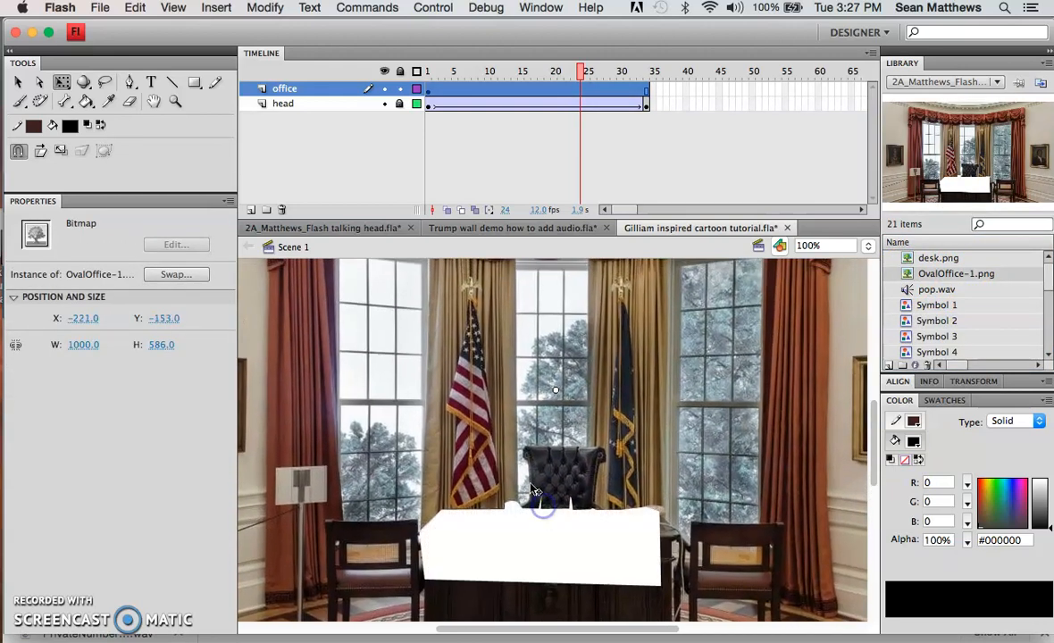
Step: Scale the Oval Office picture down proportionally about its centre to about 624.5 x 366
left_click(867, 246)
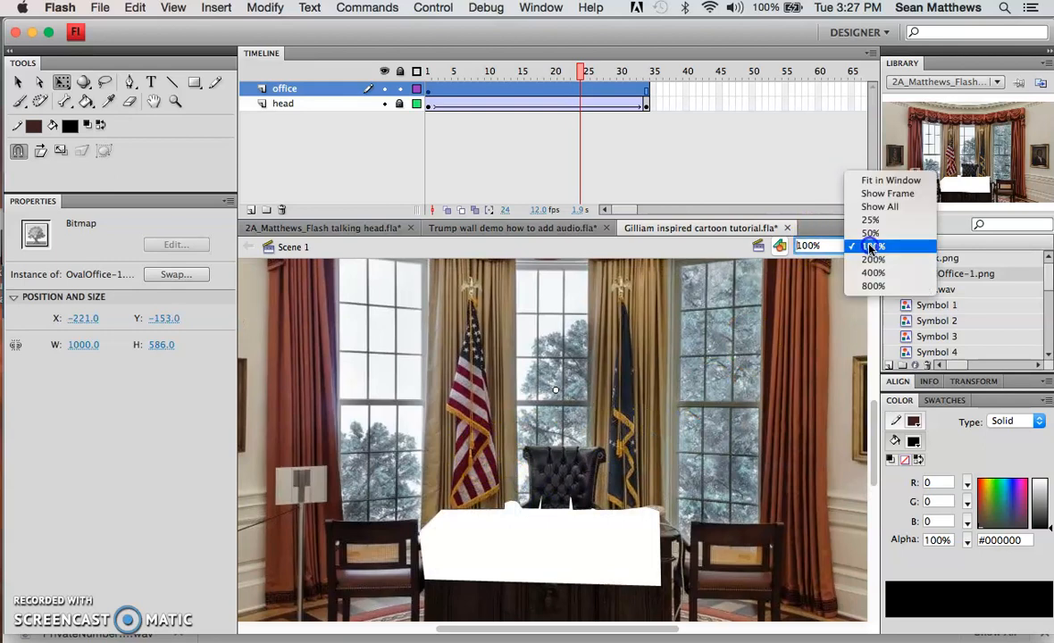
left_click(871, 233)
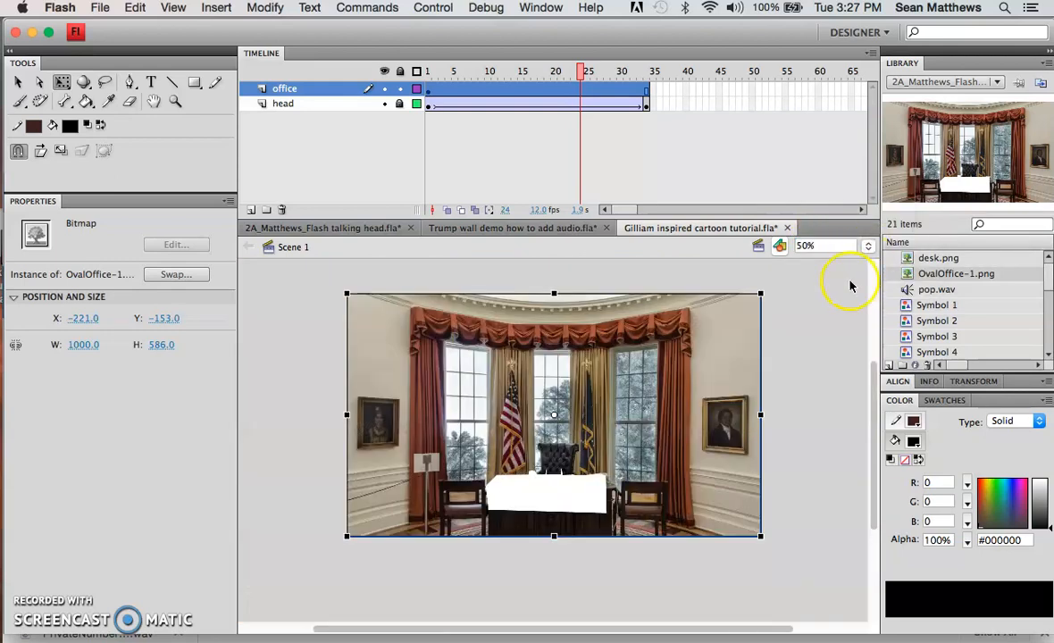
left_click(417, 90)
left_click(417, 90)
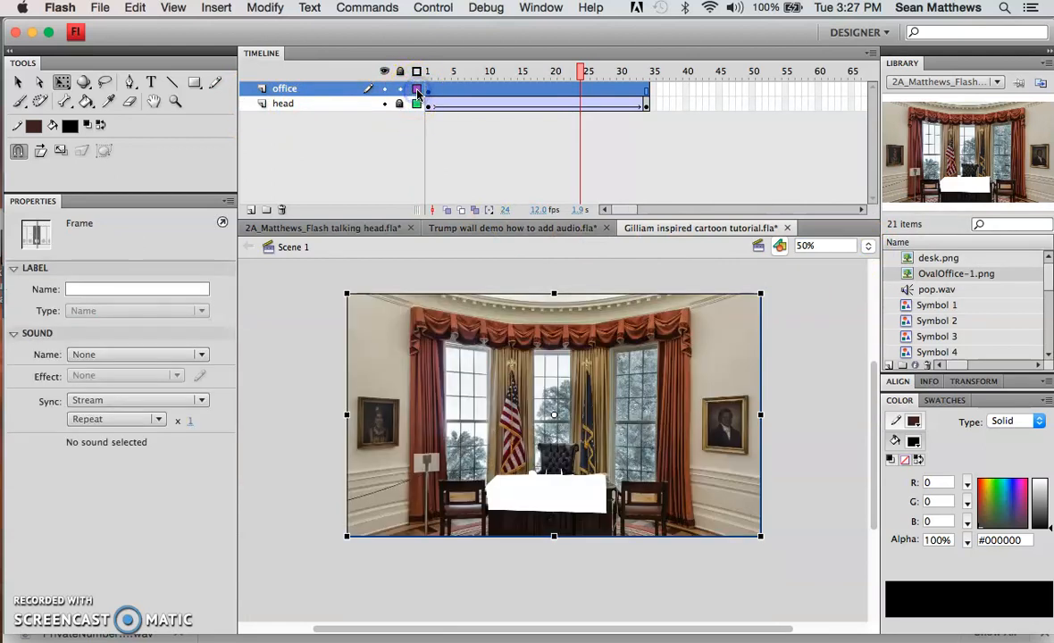
left_click(760, 296)
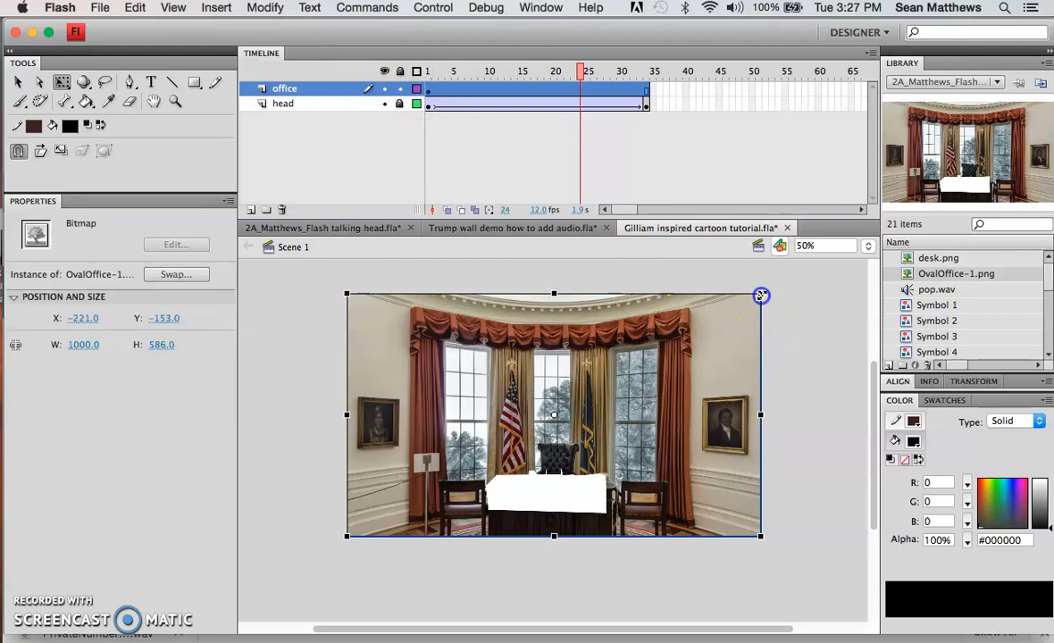
left_click_drag(744, 302, 710, 338)
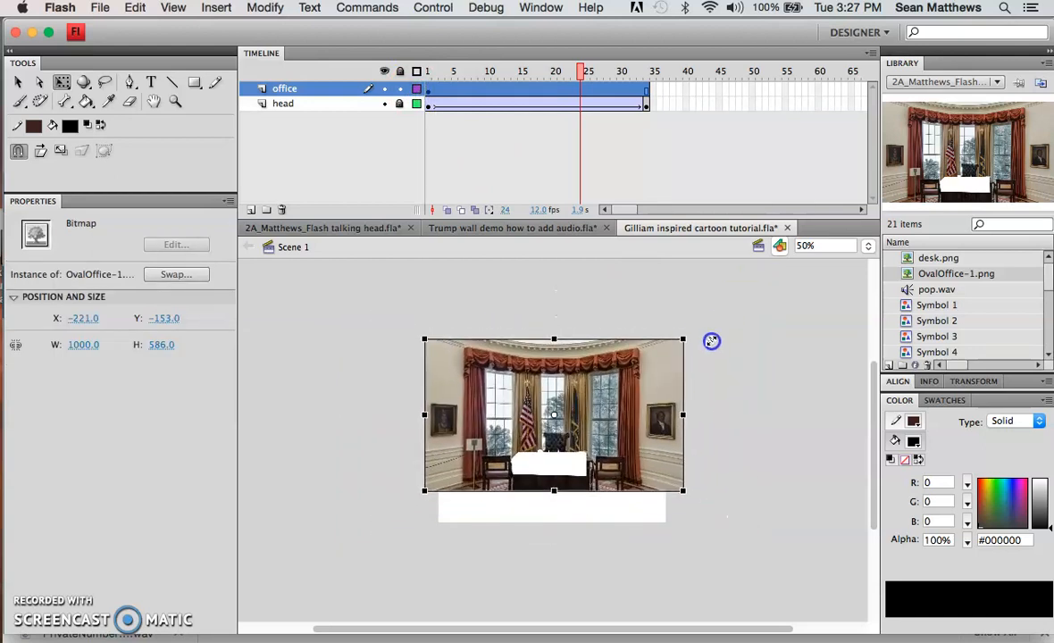
Step: Reposition the Oval Office picture and stretch its height until it covers the whole stage
left_click_drag(616, 377, 623, 405)
left_click(555, 361)
left_click_drag(554, 361, 554, 357)
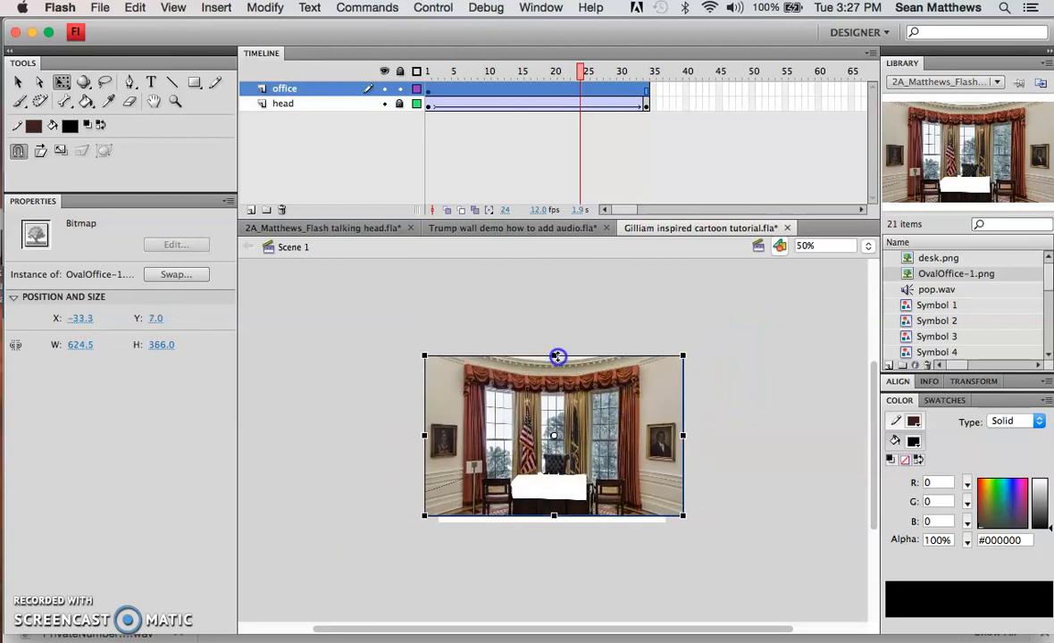
left_click(718, 379)
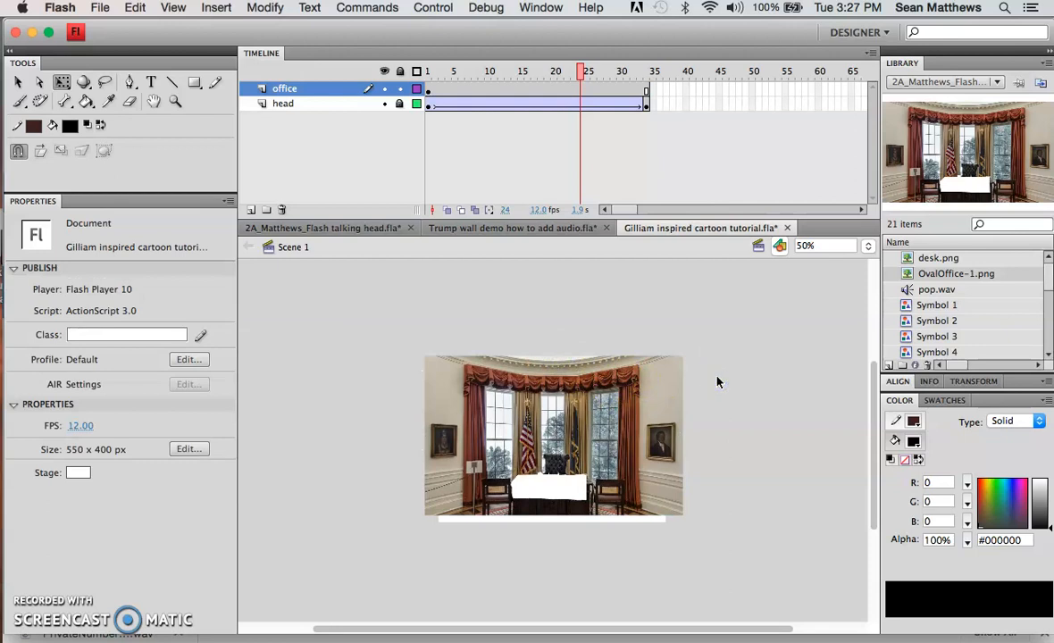
mouse_move(597, 419)
left_mouse_down()
mouse_move(590, 432)
mouse_move(582, 420)
left_mouse_up()
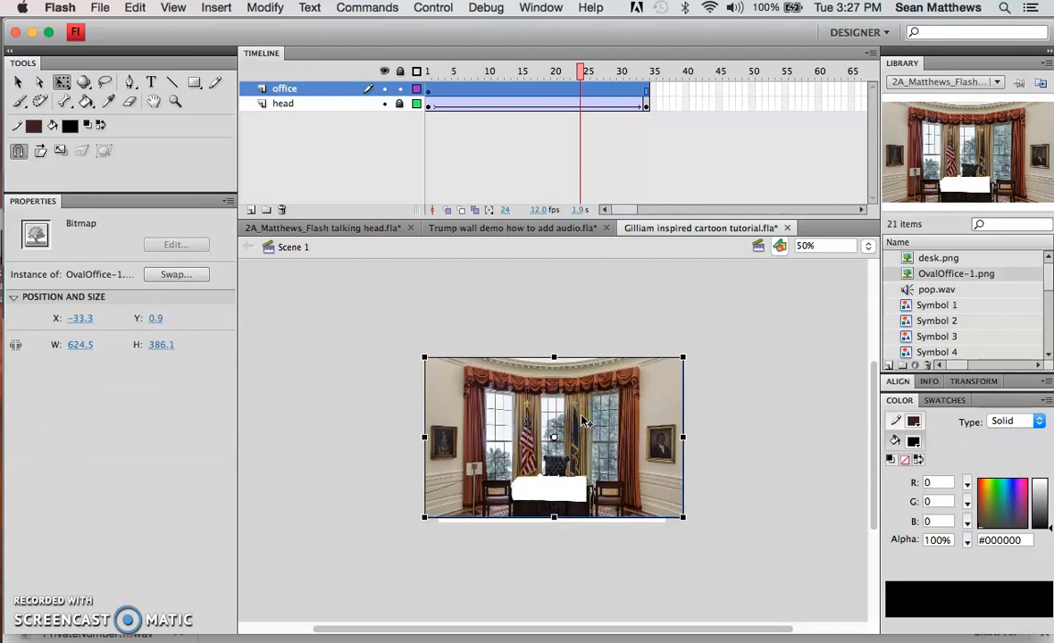
left_click_drag(554, 517, 554, 524)
left_click(719, 442)
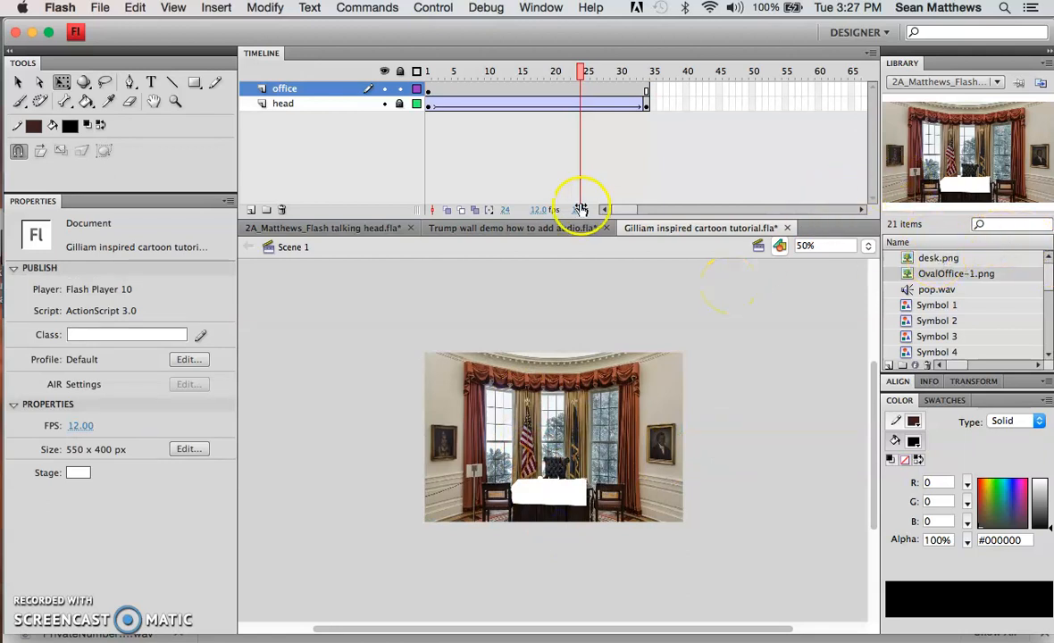
Step: Lock the office layer and add a new layer named desk above it
left_click(648, 105)
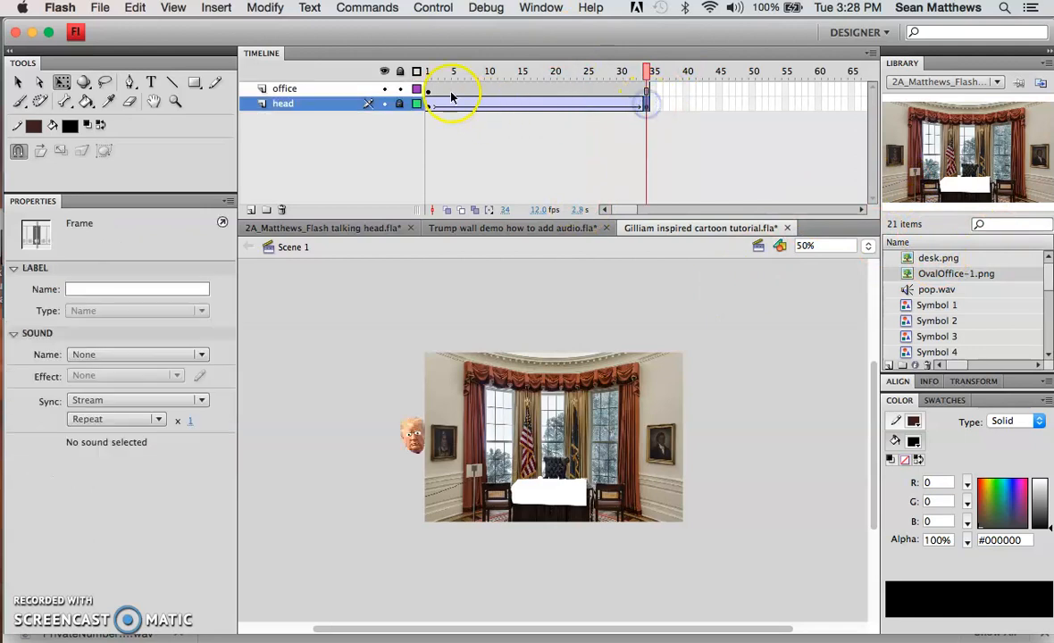
left_click(330, 87)
left_click(400, 90)
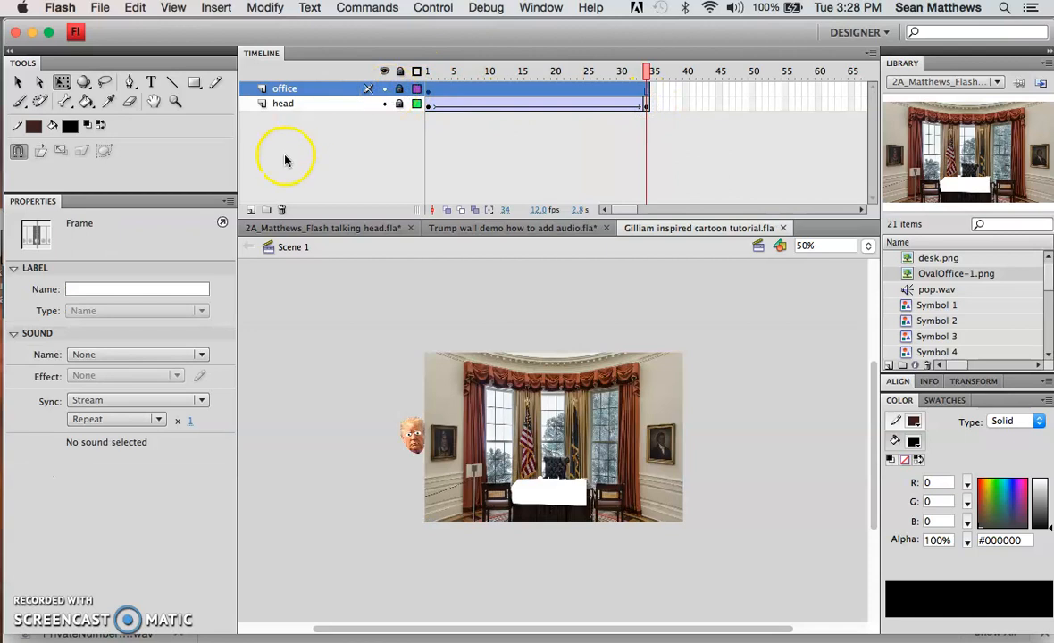
left_click(250, 210)
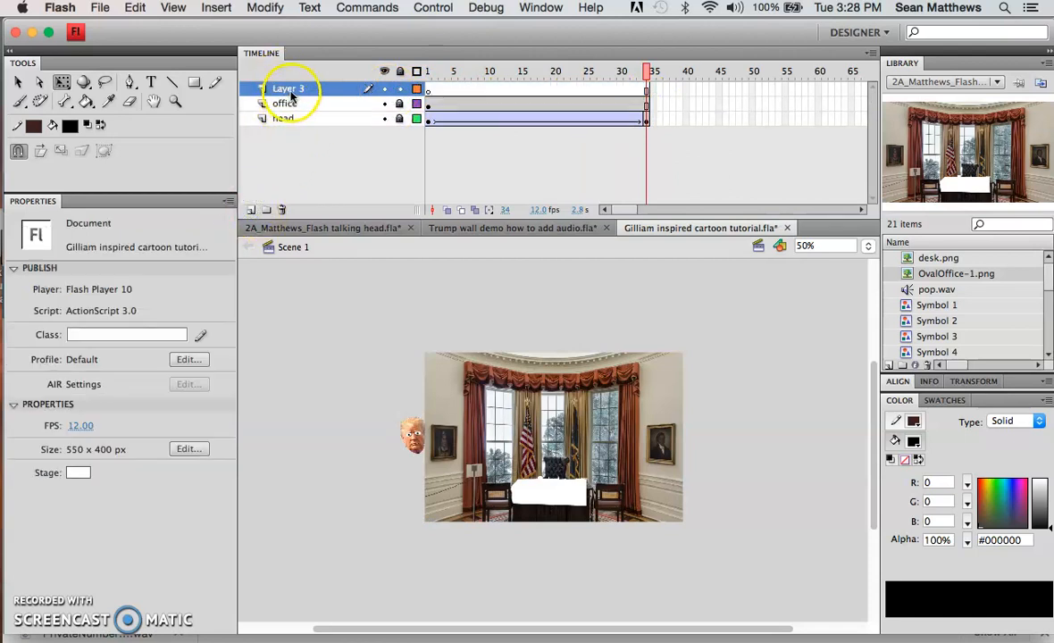
double_click(288, 90)
type("desk")
key("Return")
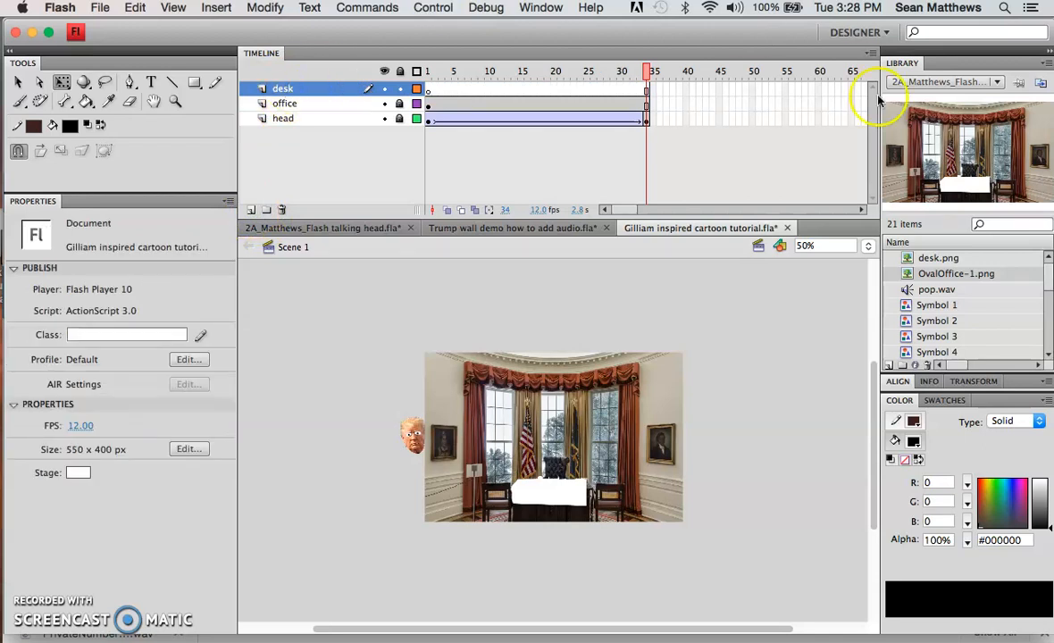
Step: Place desk.png from the library on the desk layer and shift it over the blank desk cutout
left_click(913, 258)
left_click_drag(983, 183, 519, 465)
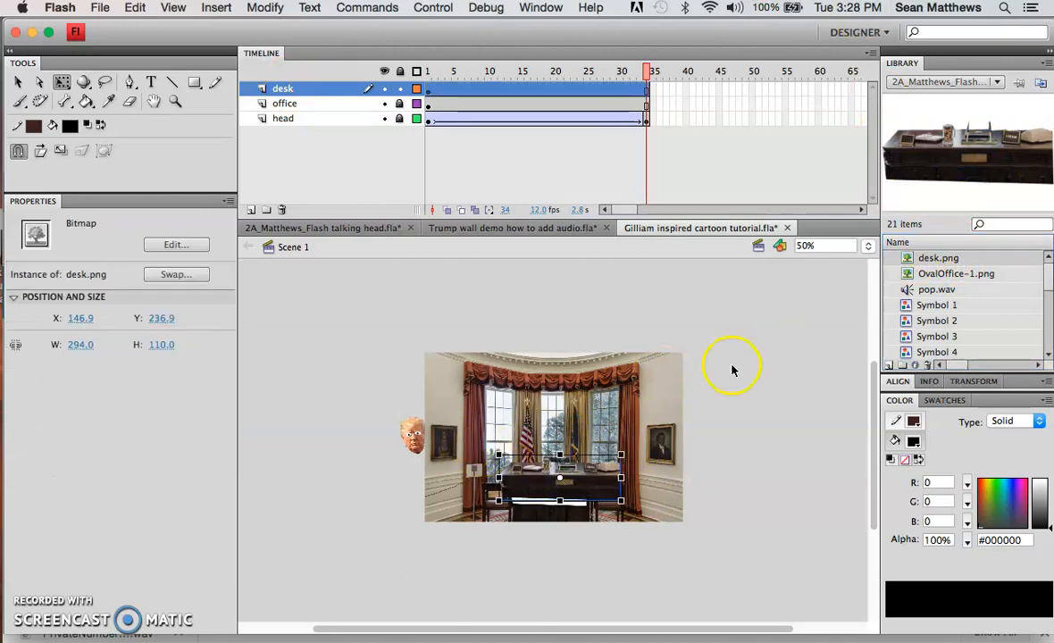
left_click(865, 250)
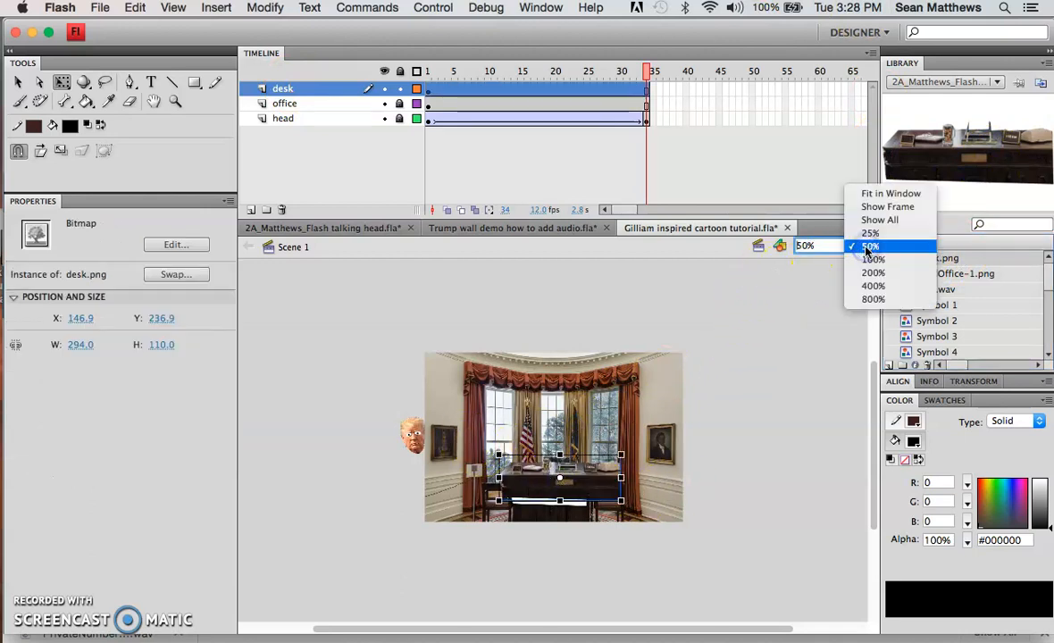
left_click(872, 260)
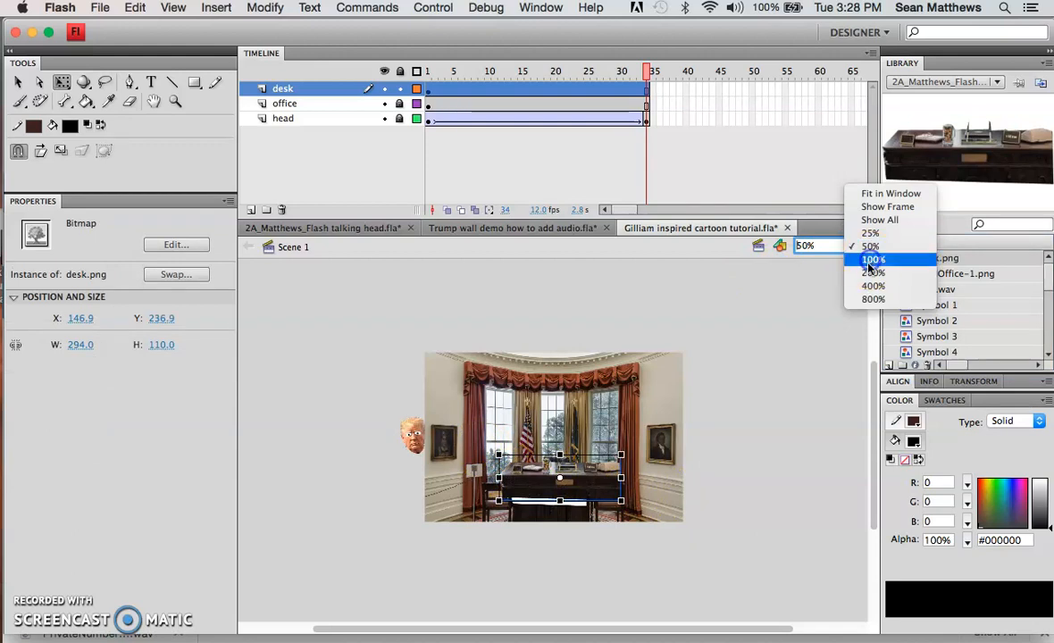
left_click_drag(604, 433, 582, 447)
Step: Resize the desk to about 194 x 92 and align it with the office desk at about X 164.9, Y 270.9
left_click_drag(652, 409, 582, 447)
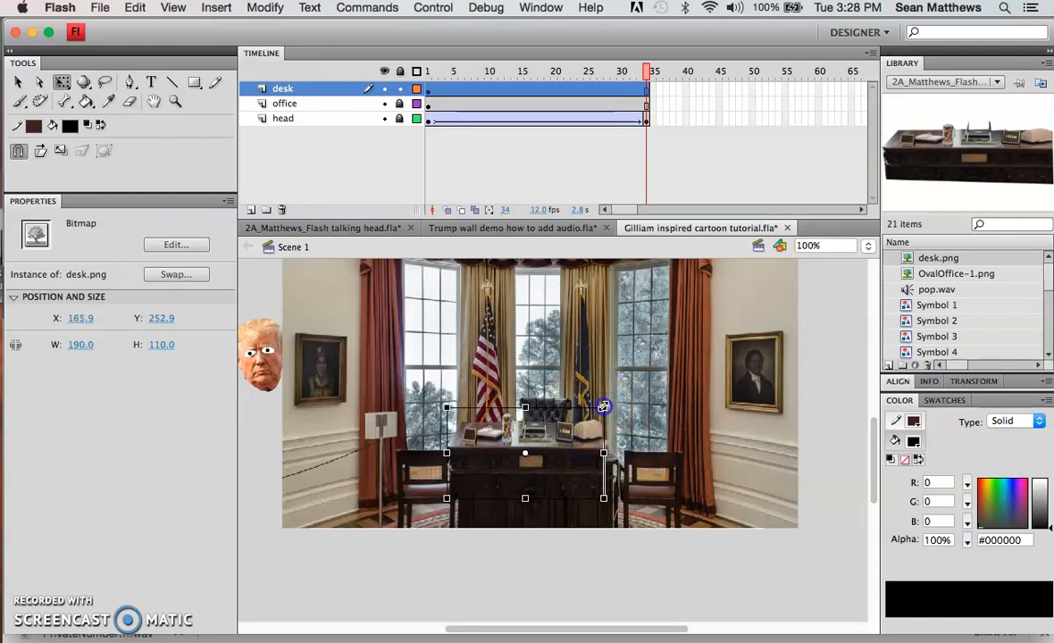
left_click(604, 451)
left_click_drag(604, 451, 607, 455)
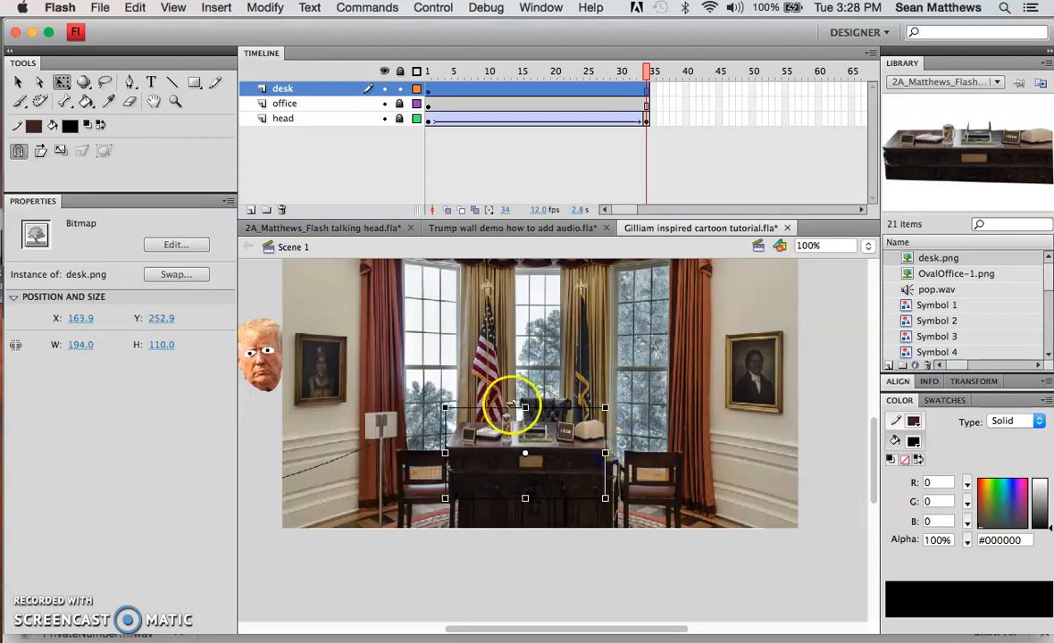
left_click_drag(525, 408, 526, 416)
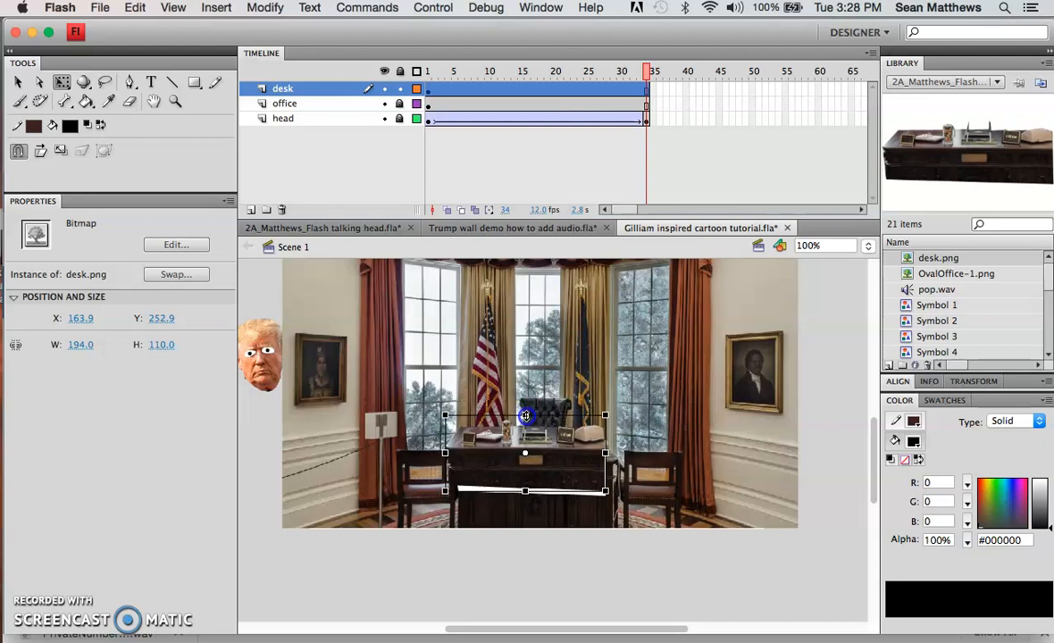
left_click_drag(558, 457, 559, 464)
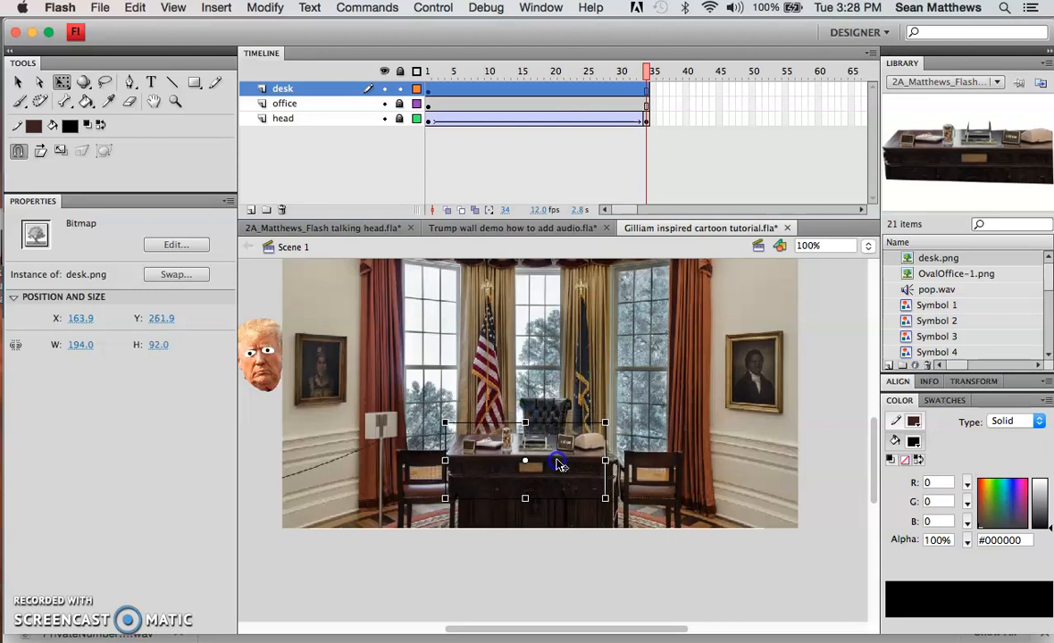
left_click(712, 429)
left_click(529, 460)
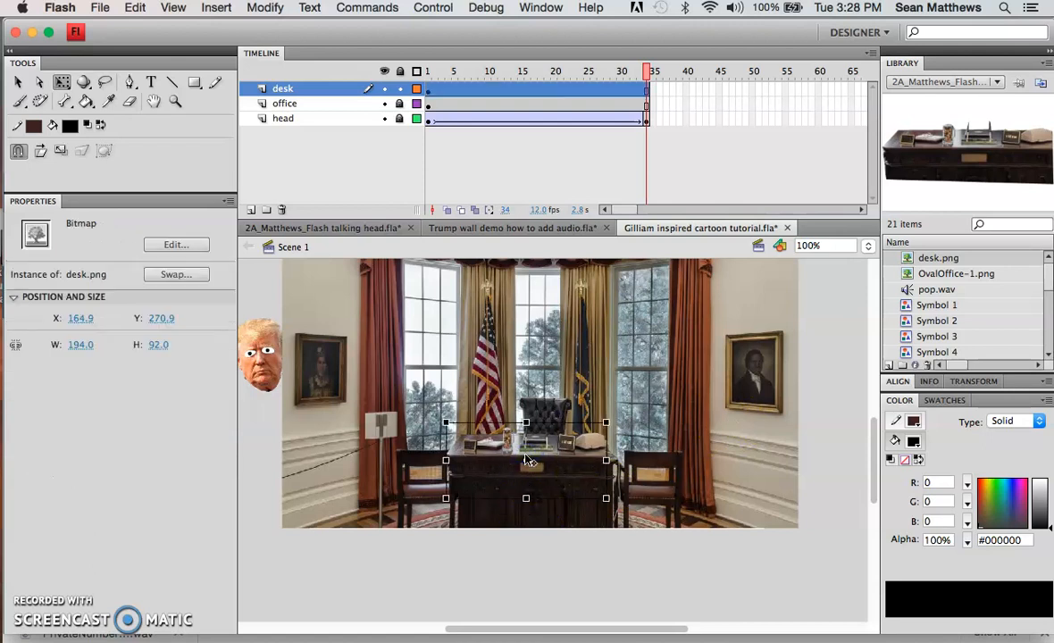
left_click(660, 422)
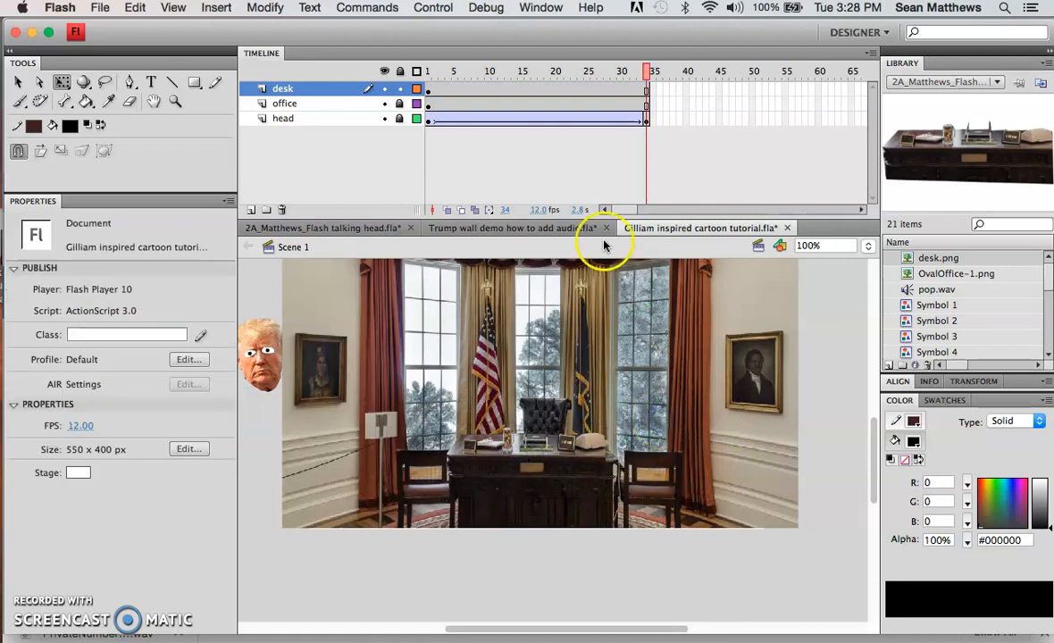
Step: Move the head layer between the desk and office layers
left_click(619, 71)
left_click_drag(618, 72, 596, 81)
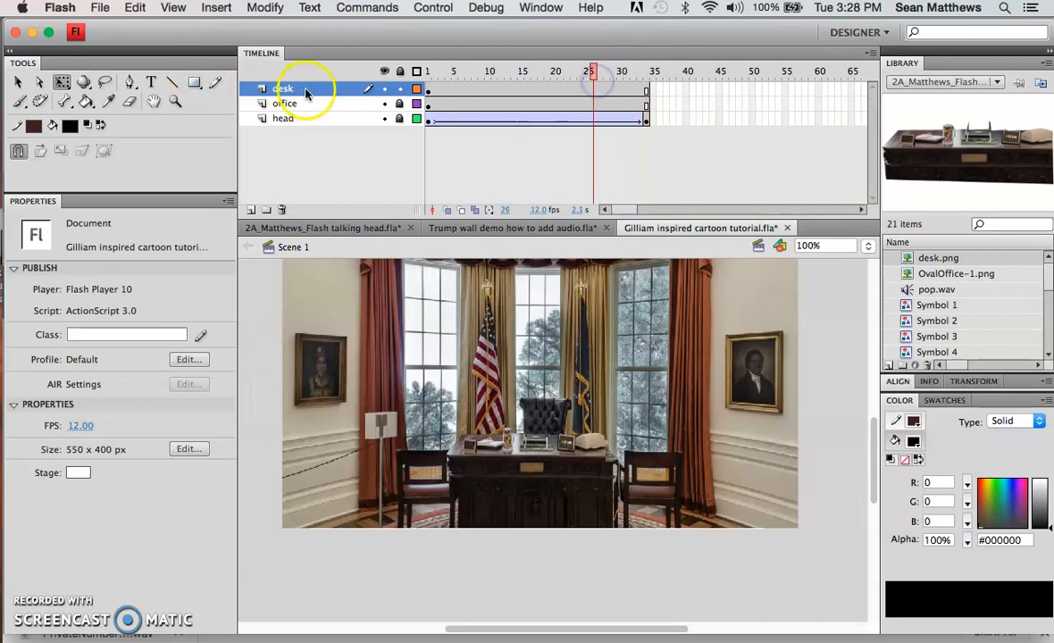
left_click(297, 118)
left_click_drag(300, 101, 299, 105)
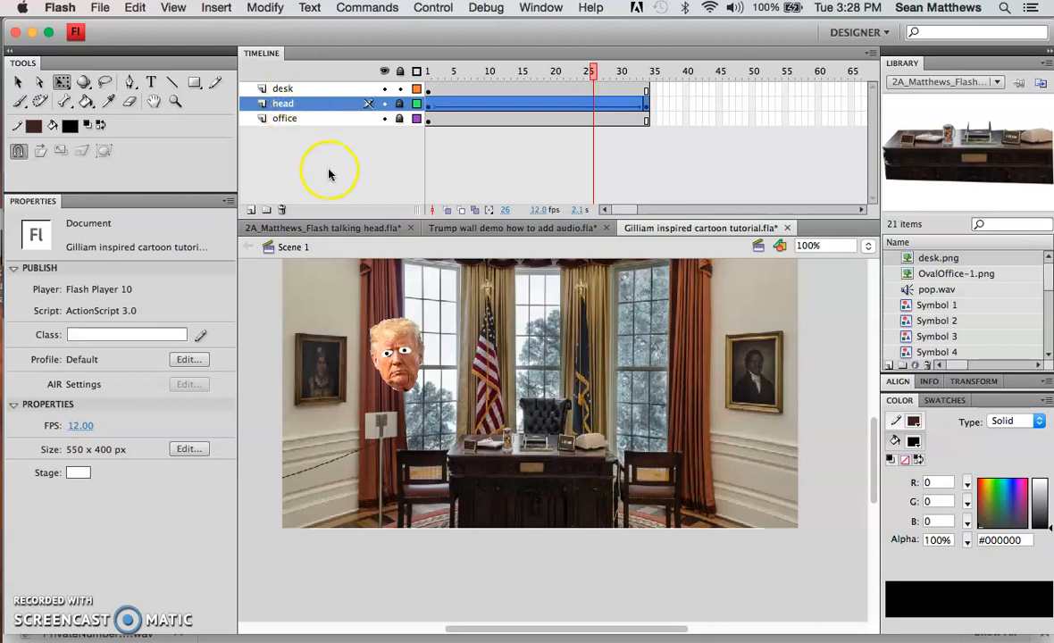
Step: Lock the desk layer, unlock head, and add head keyframes at frames 20 and 15 with the head above the chair behind the desk
left_click_drag(602, 70, 552, 71)
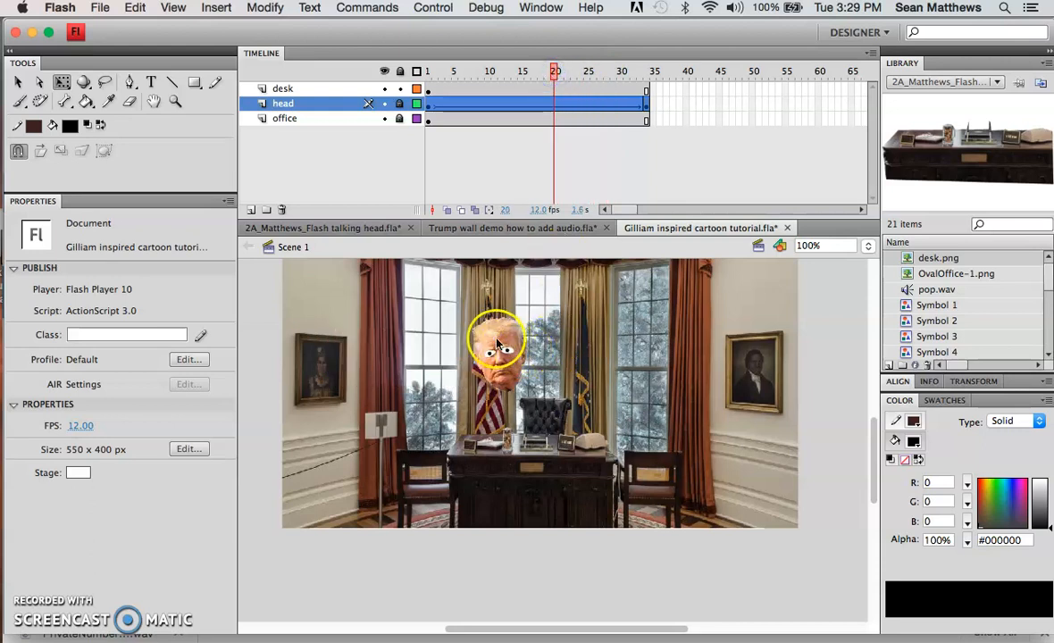
left_click_drag(498, 355, 544, 416)
left_click(520, 71)
left_click_drag(615, 403, 557, 380)
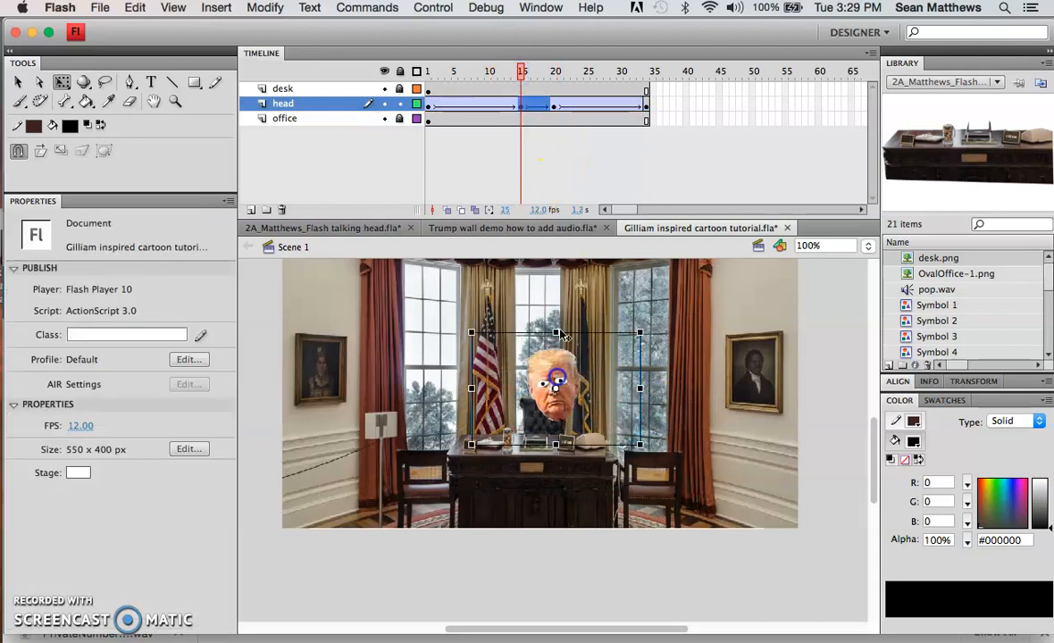
left_click_drag(563, 336, 561, 338)
left_click_drag(523, 71, 461, 76)
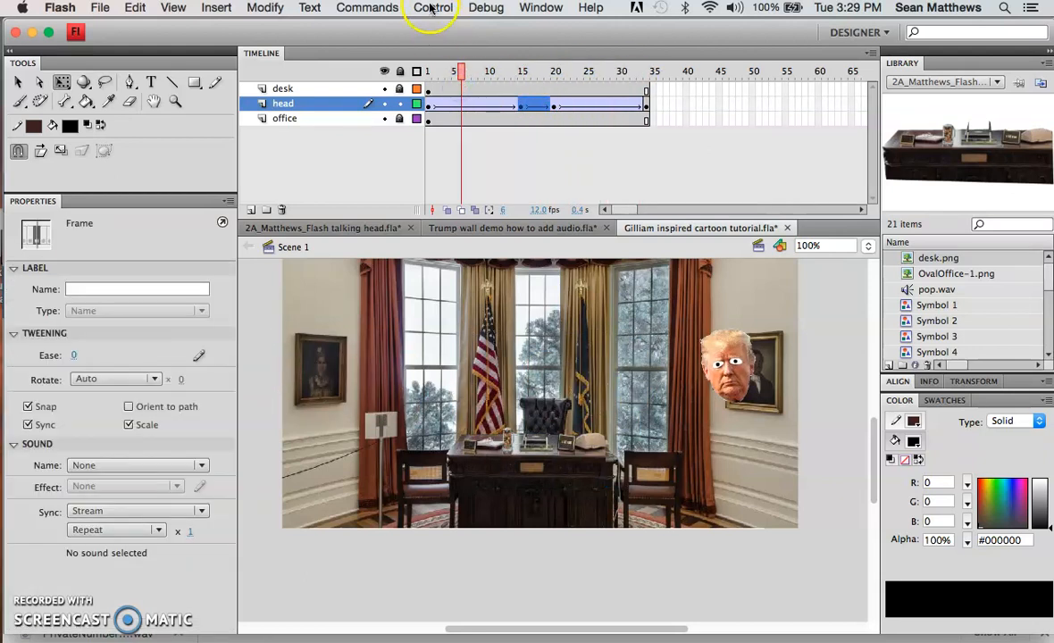
Step: Test the movie to preview the head moving behind the desk, and close the preview
left_click(429, 8)
left_click(452, 128)
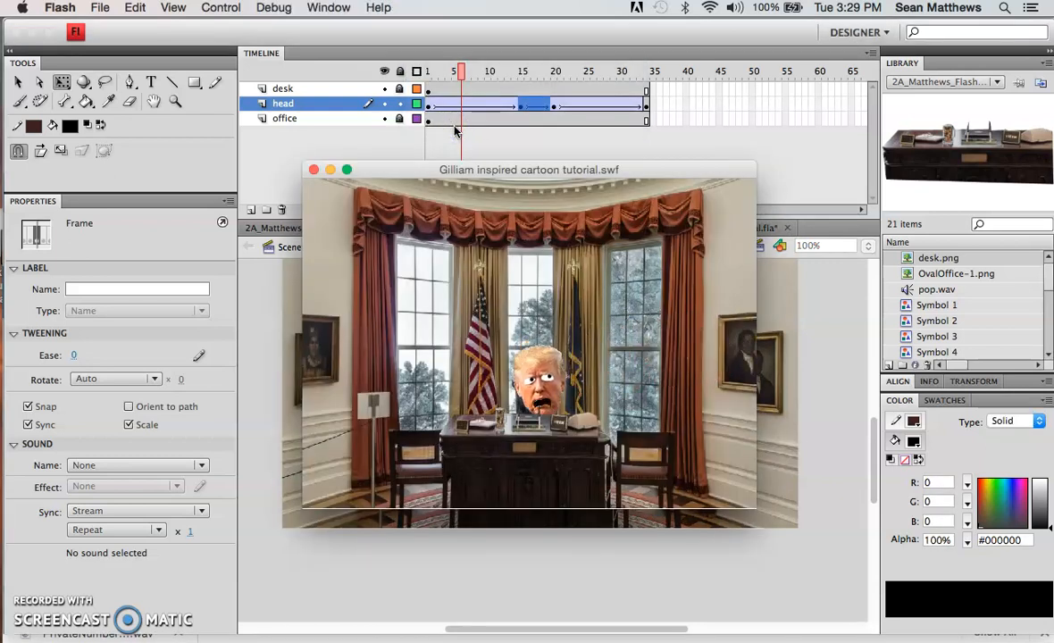
left_click(461, 72)
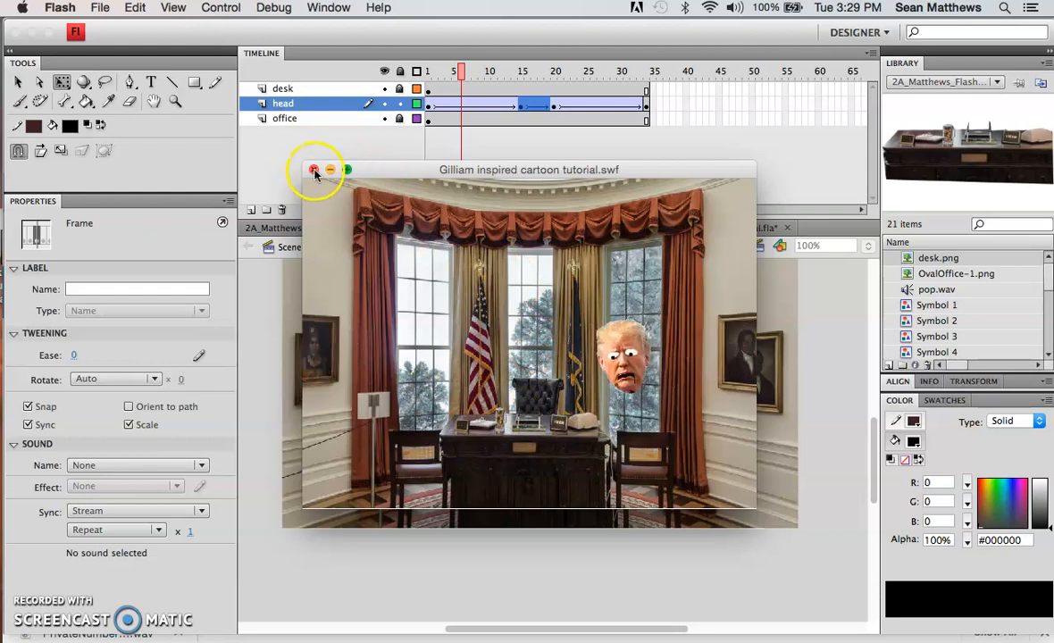
left_click(313, 171)
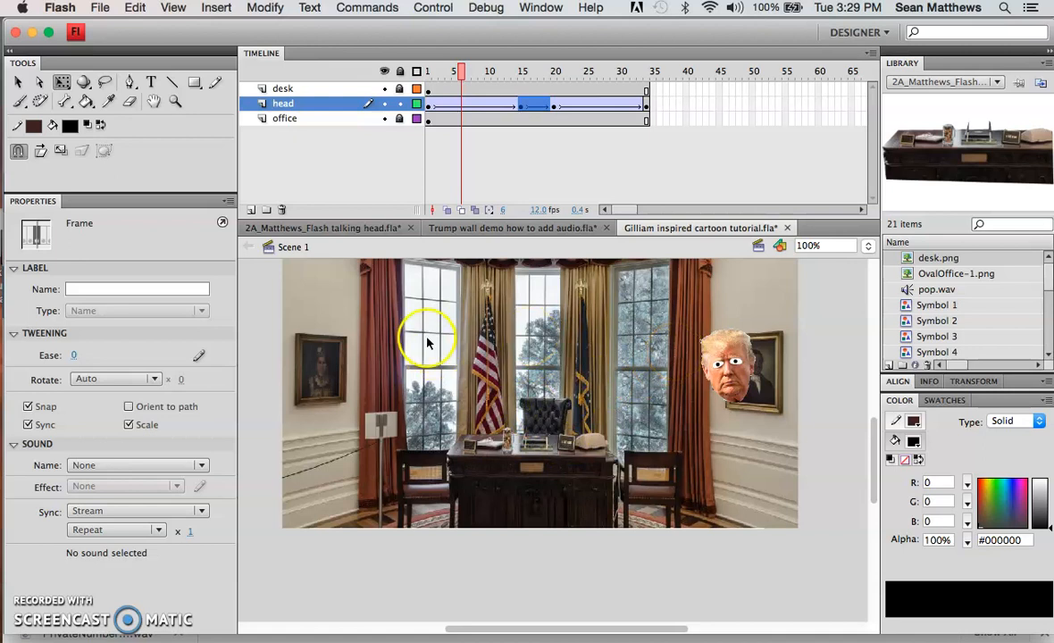
Step: Switch to the finished talking head file, view Scenes 4, 5 and 3, and scrub Scene 3 back to frame 51
left_click(313, 229)
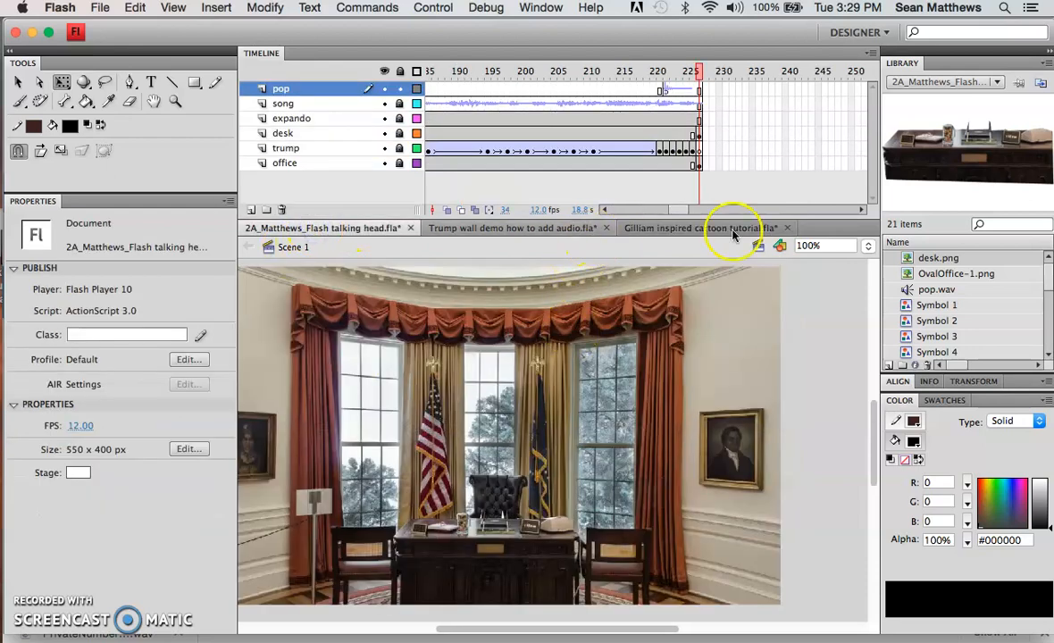
left_click(758, 246)
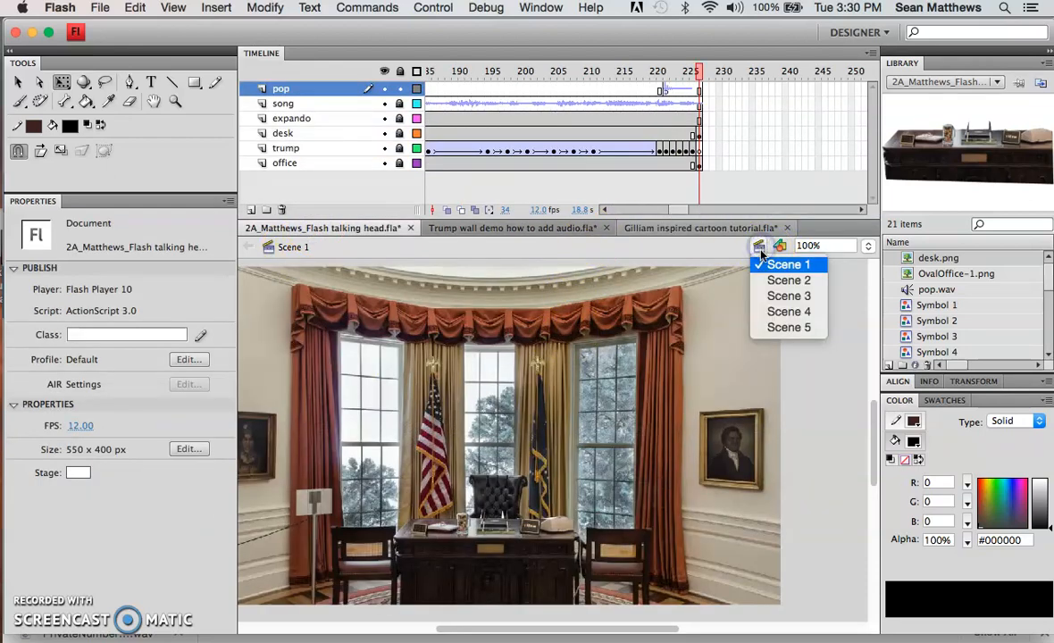
left_click(774, 311)
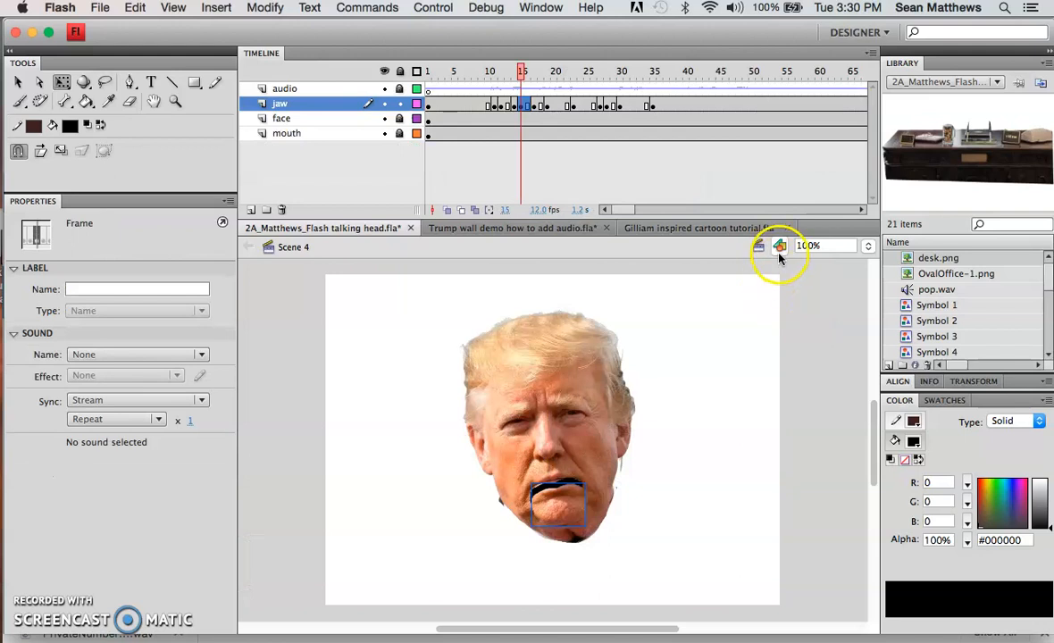
left_click(756, 247)
left_click(772, 326)
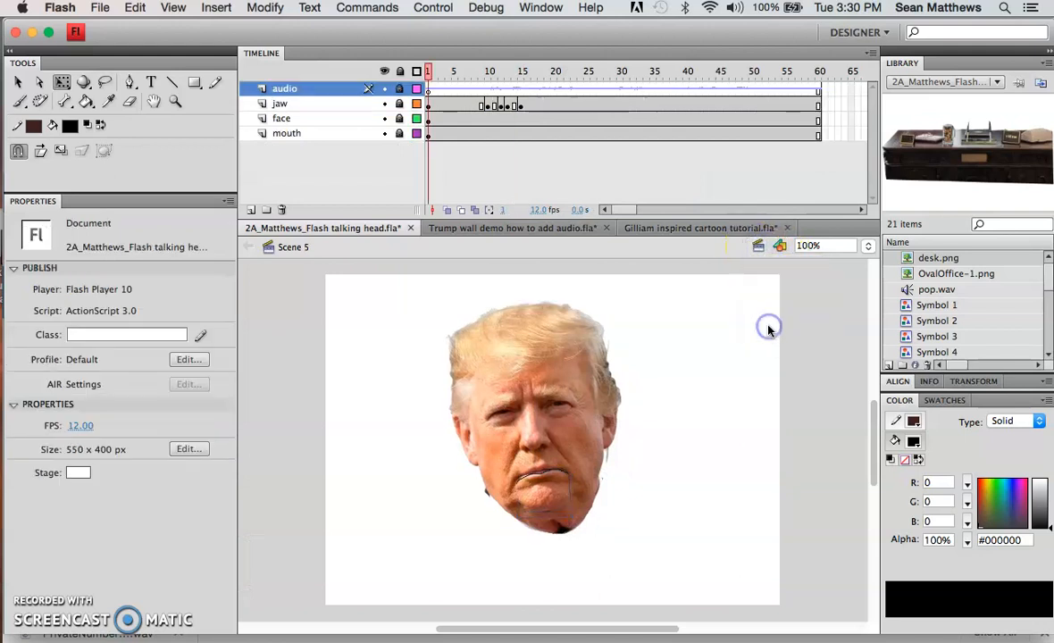
left_click(758, 252)
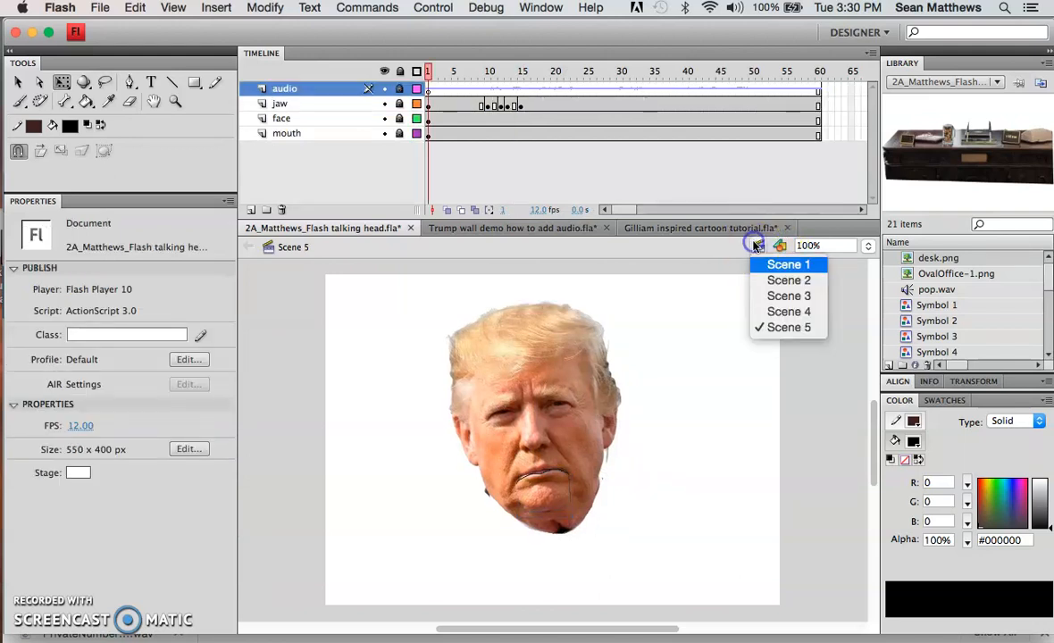
left_click(773, 295)
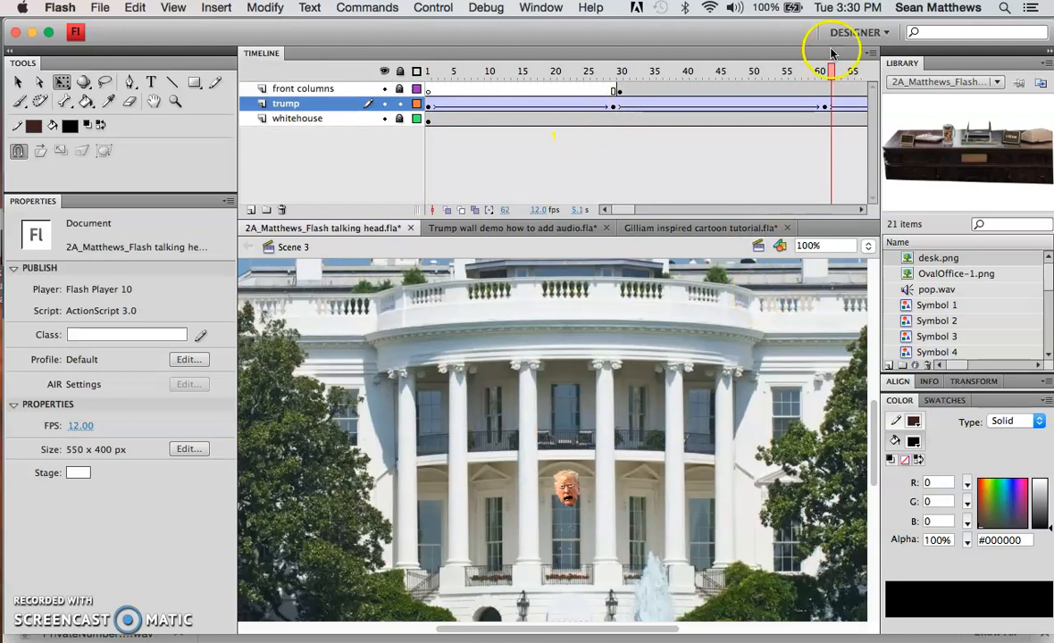
left_click_drag(825, 71, 695, 101)
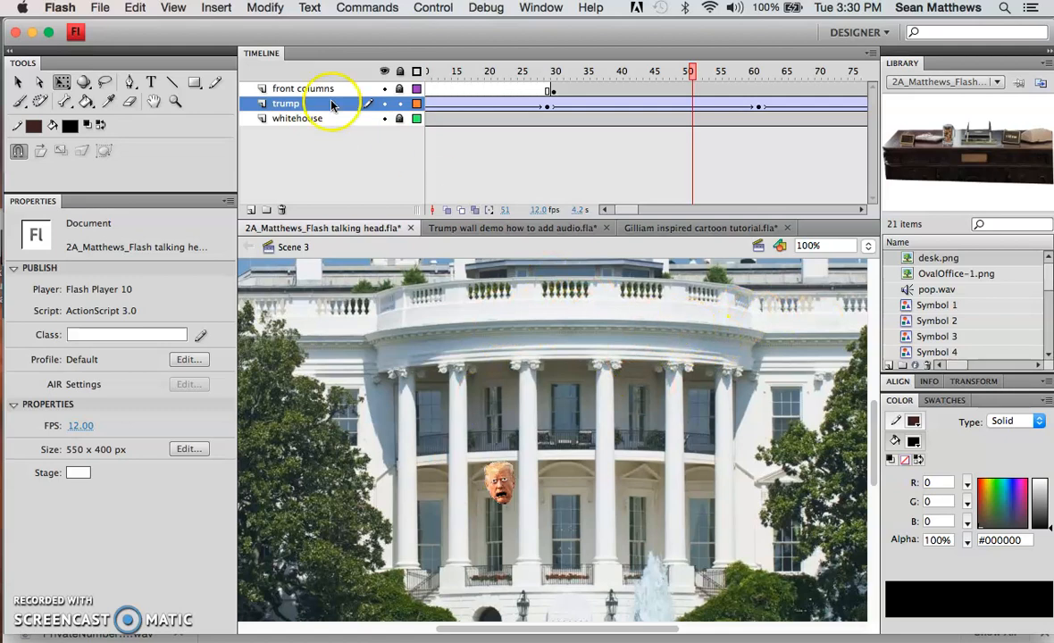
Step: Unlock the whitehouse layer, lock the trump layer, and return the playhead to frame 1 of Scene 3
left_click(308, 119)
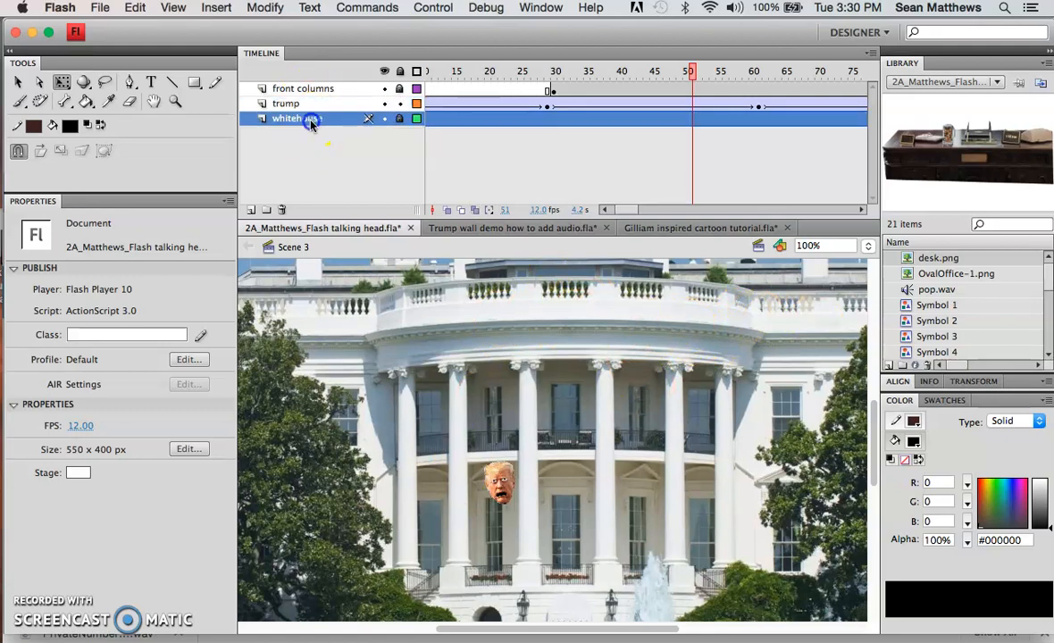
left_click(400, 119)
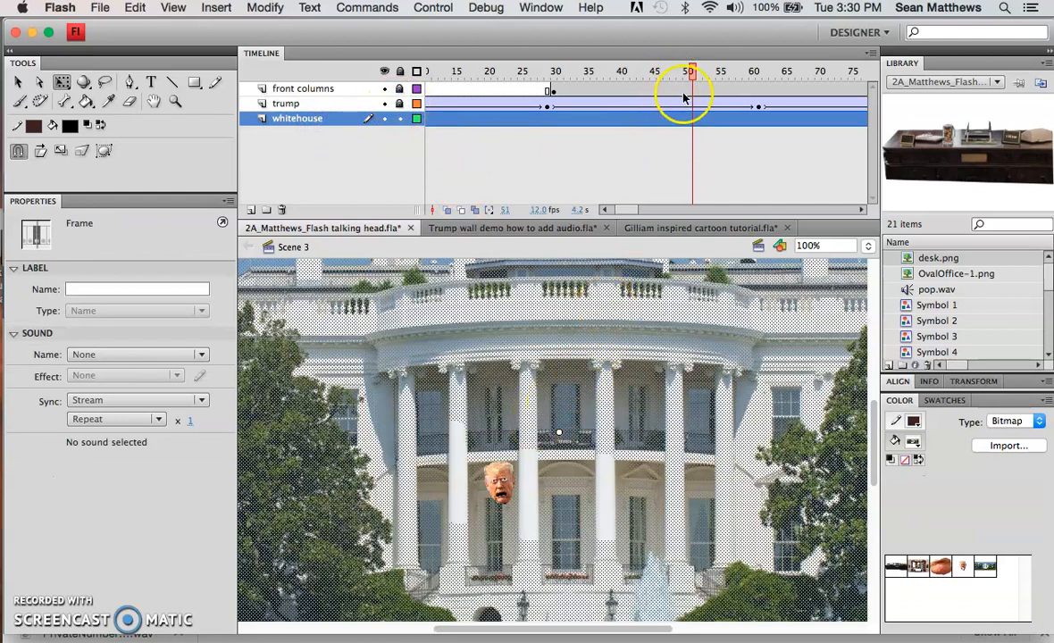
left_click_drag(693, 75, 391, 81)
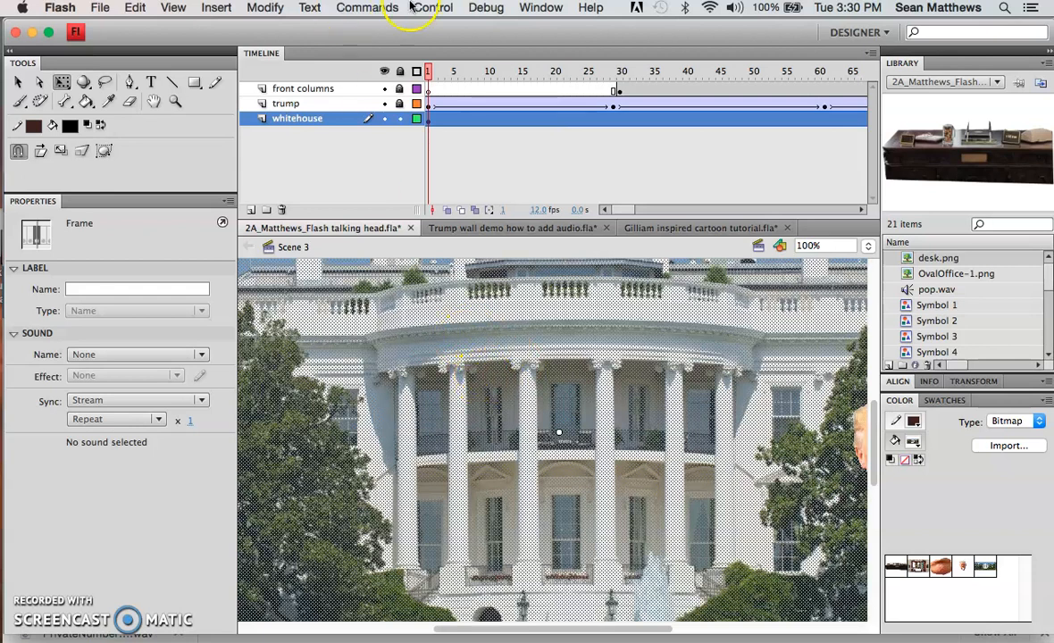
left_click(264, 11)
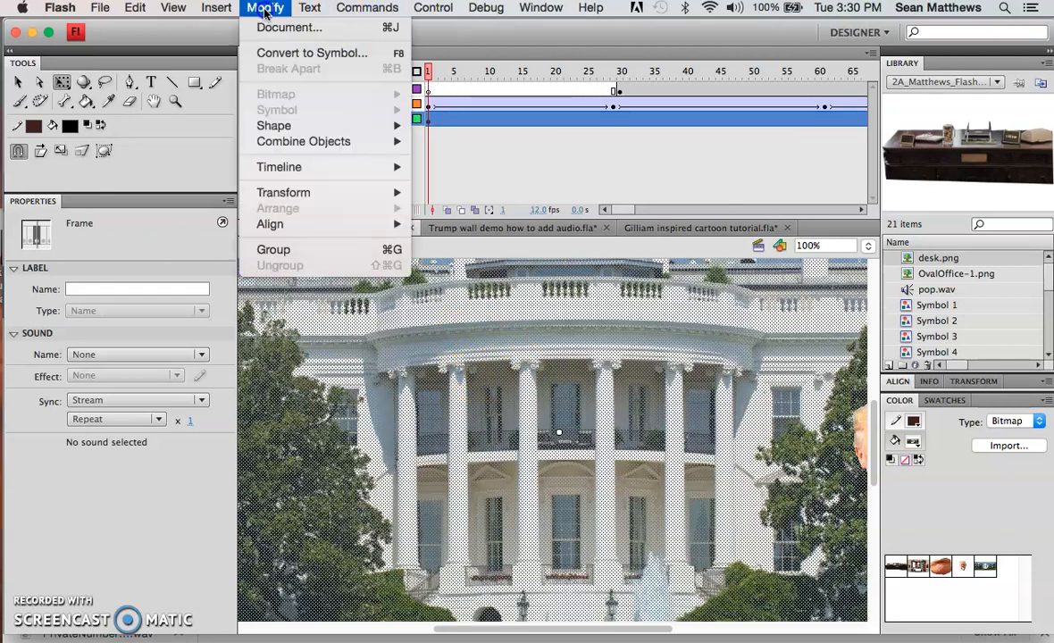
left_click(264, 11)
left_click(265, 11)
left_click(265, 11)
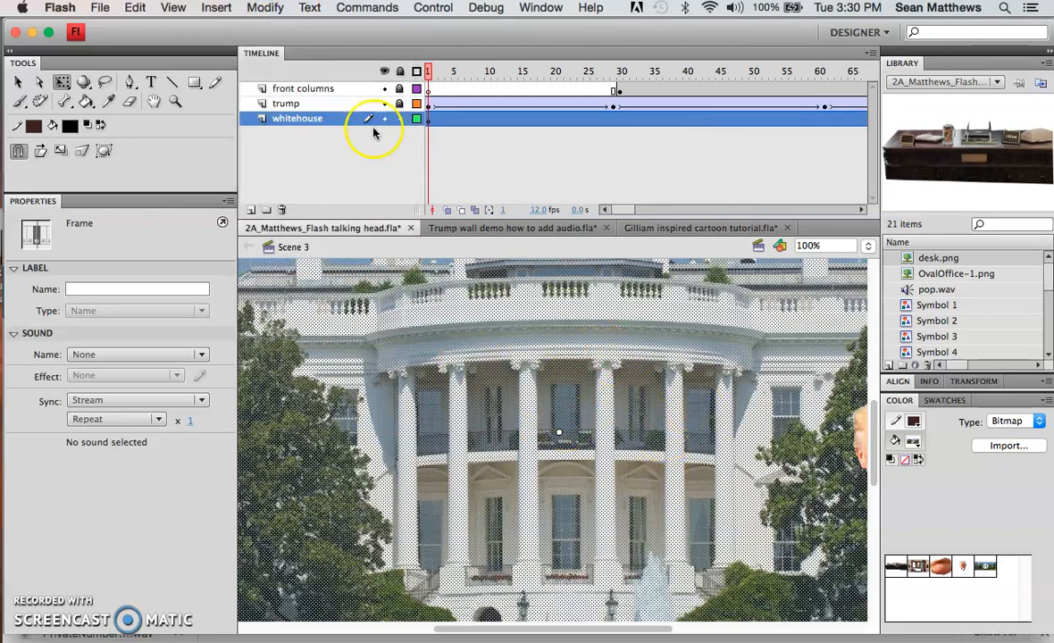
Step: Lasso an area about 72 x 79 around the leftmost column's top in the White House image, delete it, and undo the deletion
left_click(104, 82)
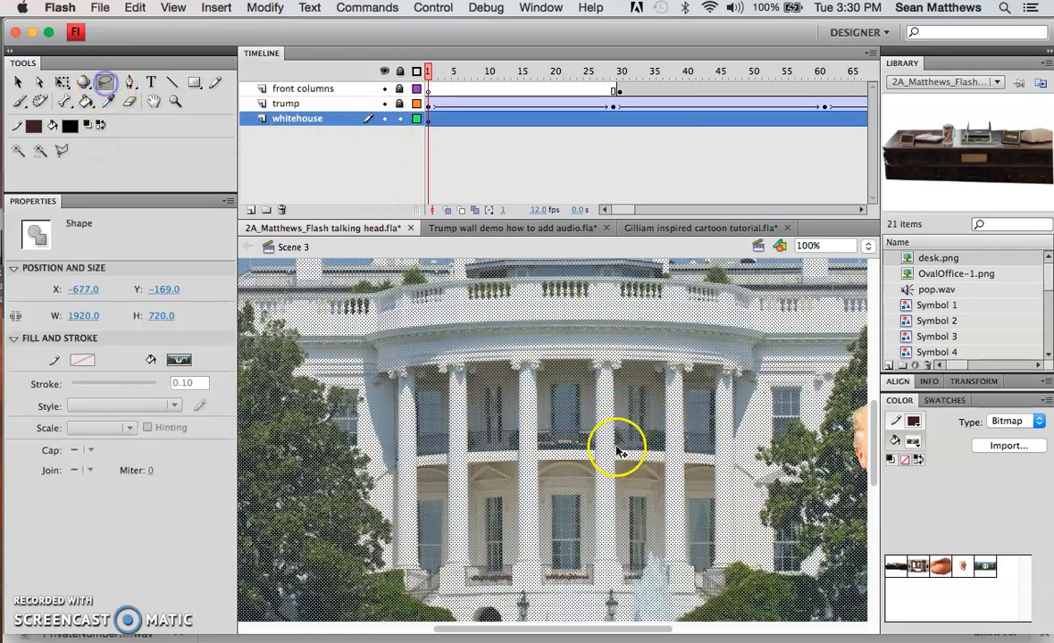
mouse_move(441, 345)
left_mouse_down()
mouse_move(477, 345)
mouse_move(447, 344)
left_mouse_up()
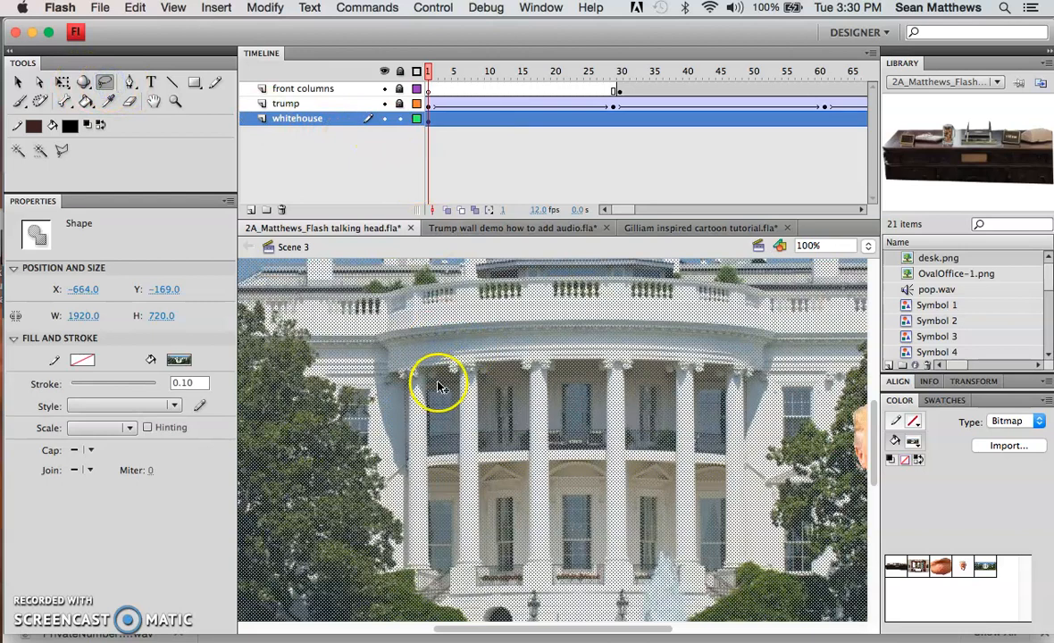
left_click(427, 349)
left_click_drag(427, 349, 455, 406)
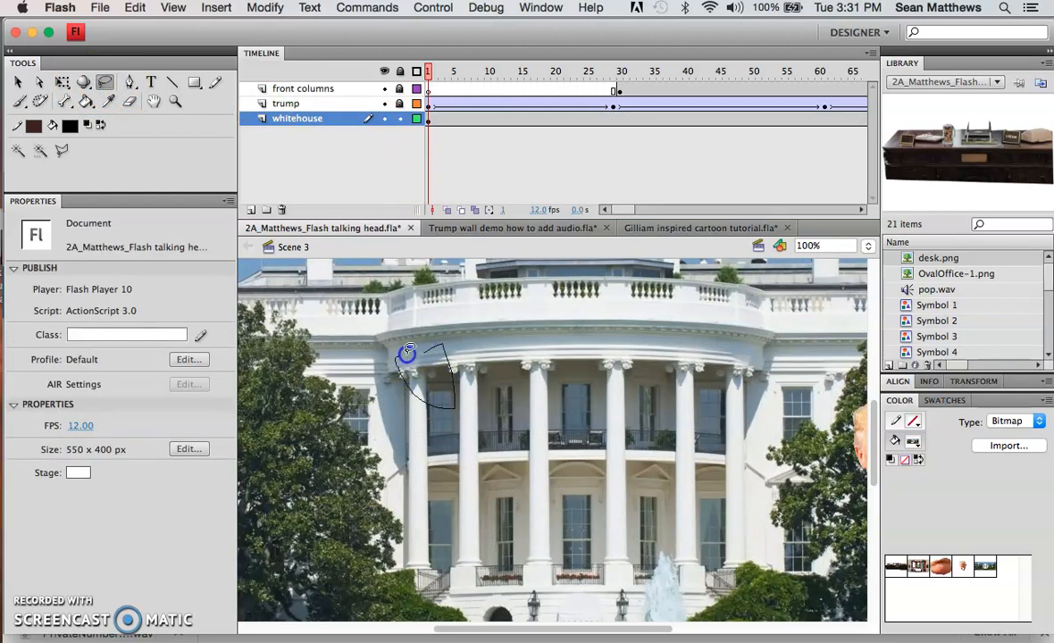
left_click_drag(406, 353, 428, 349)
key("Delete")
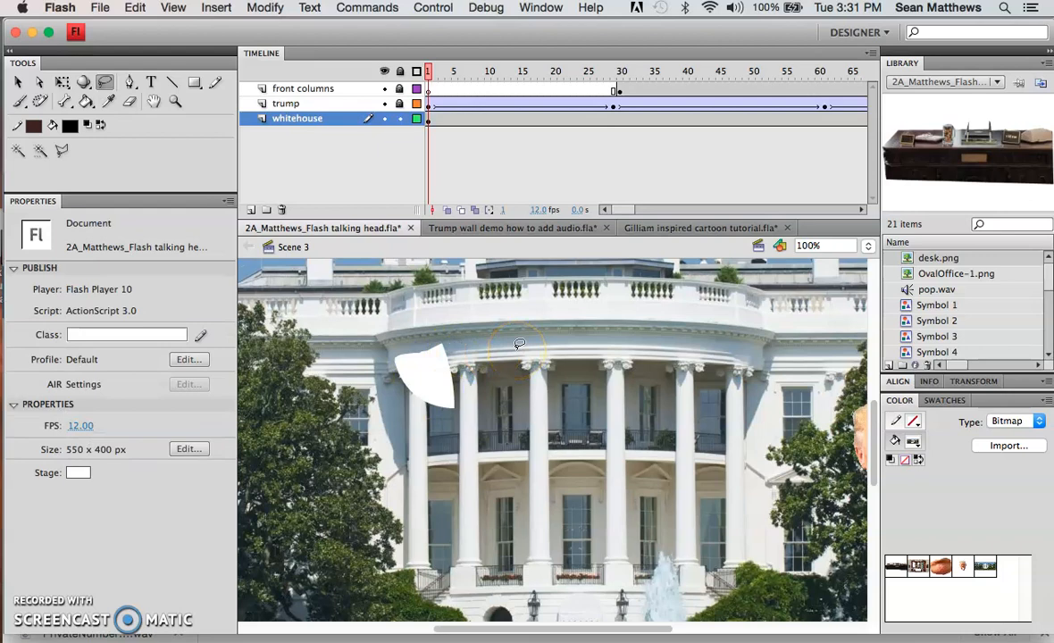
key("cmd+z")
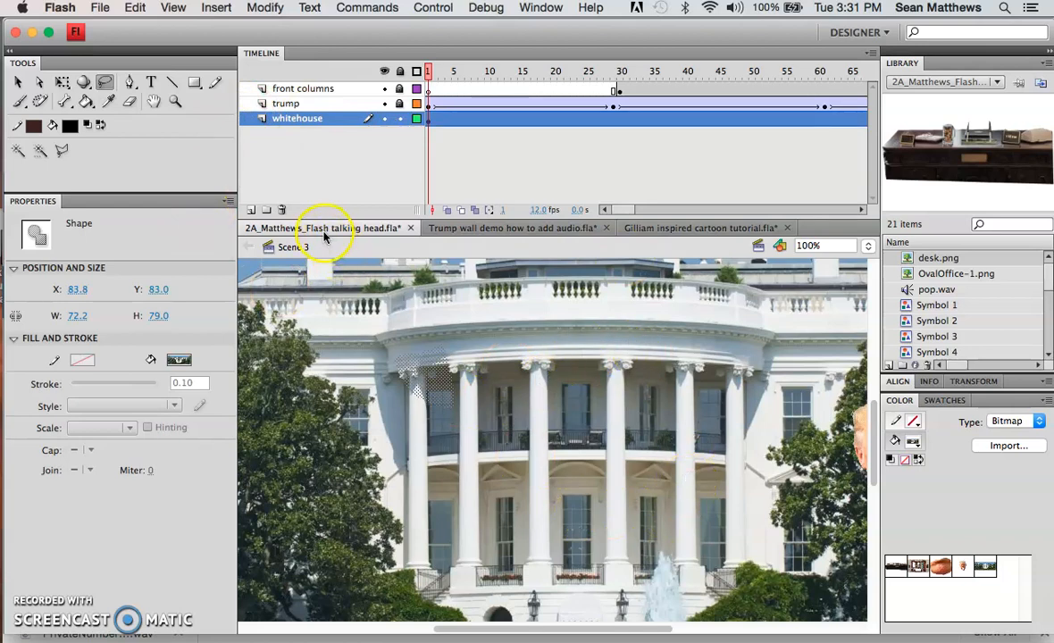
Step: Return to Scene 1 and bring the whole Oval Office stage into view
left_click(758, 247)
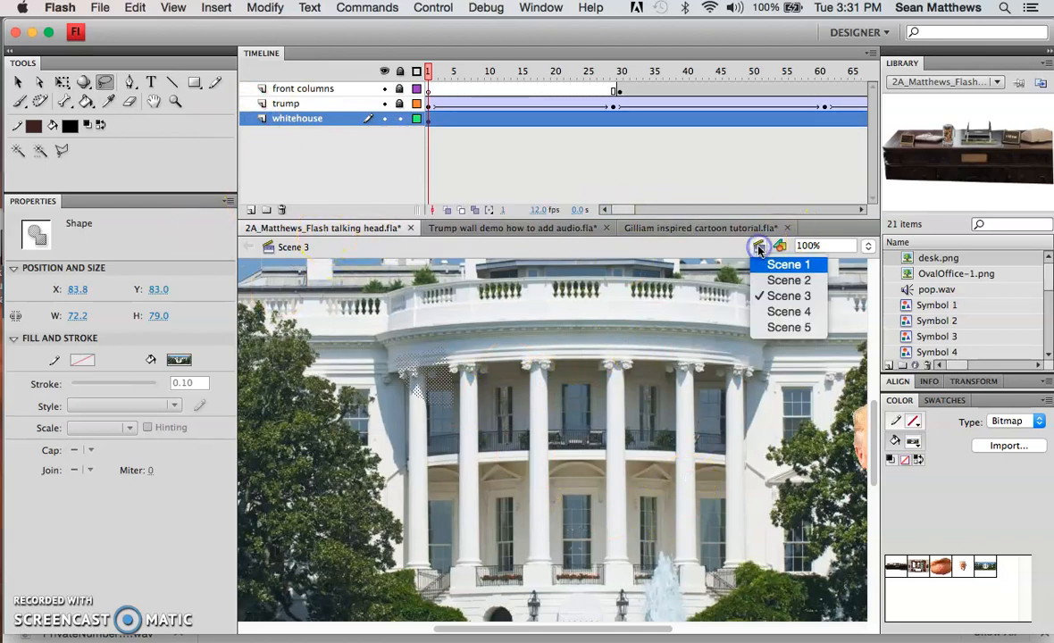
left_click(775, 265)
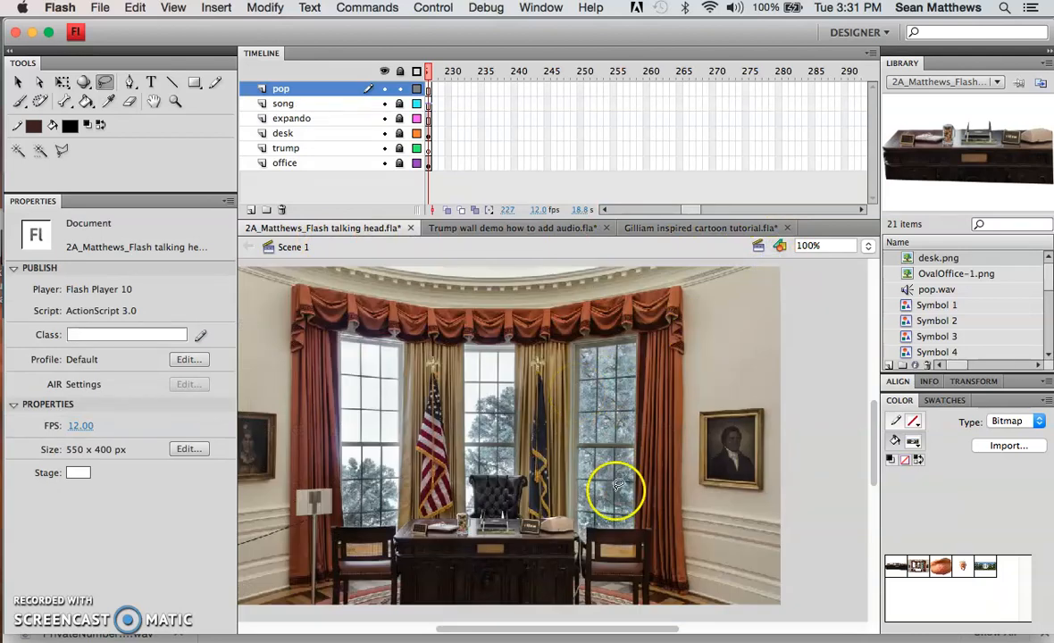
left_click_drag(596, 632, 570, 629)
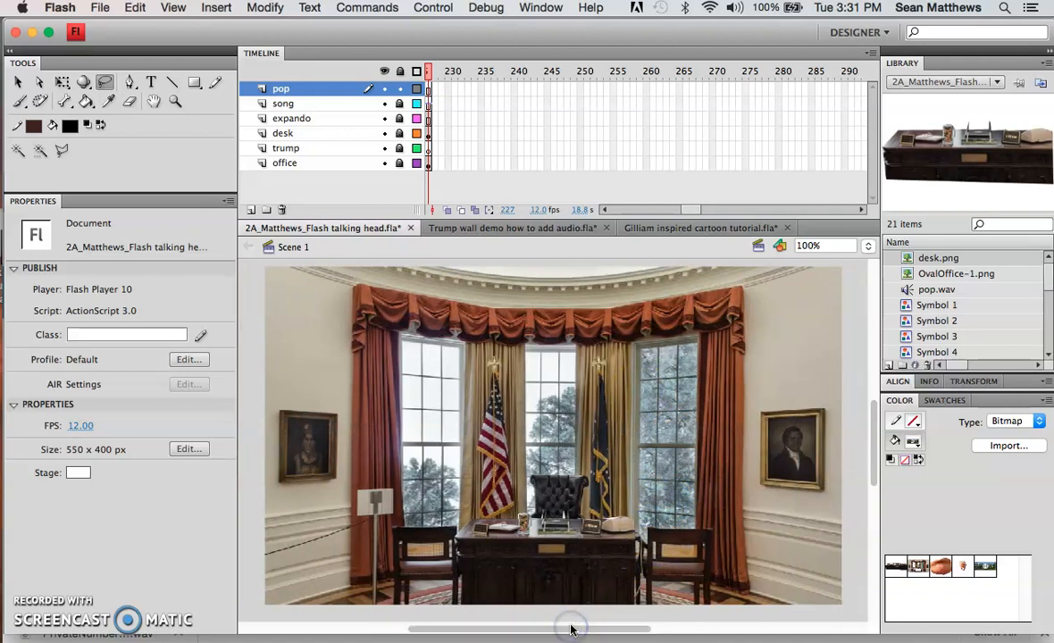